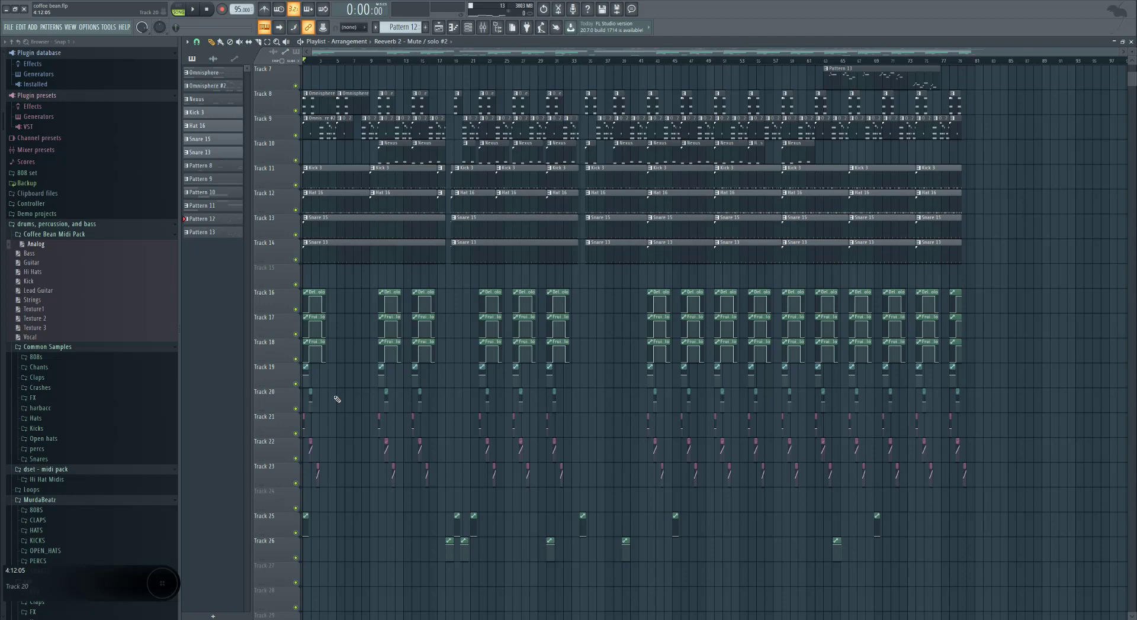
Open the first CB Vocal clip on Track 3 and audition its sample
{"action": "scroll", "coordinate": [371, 468], "scroll_direction": "up", "scroll_amount": 3}
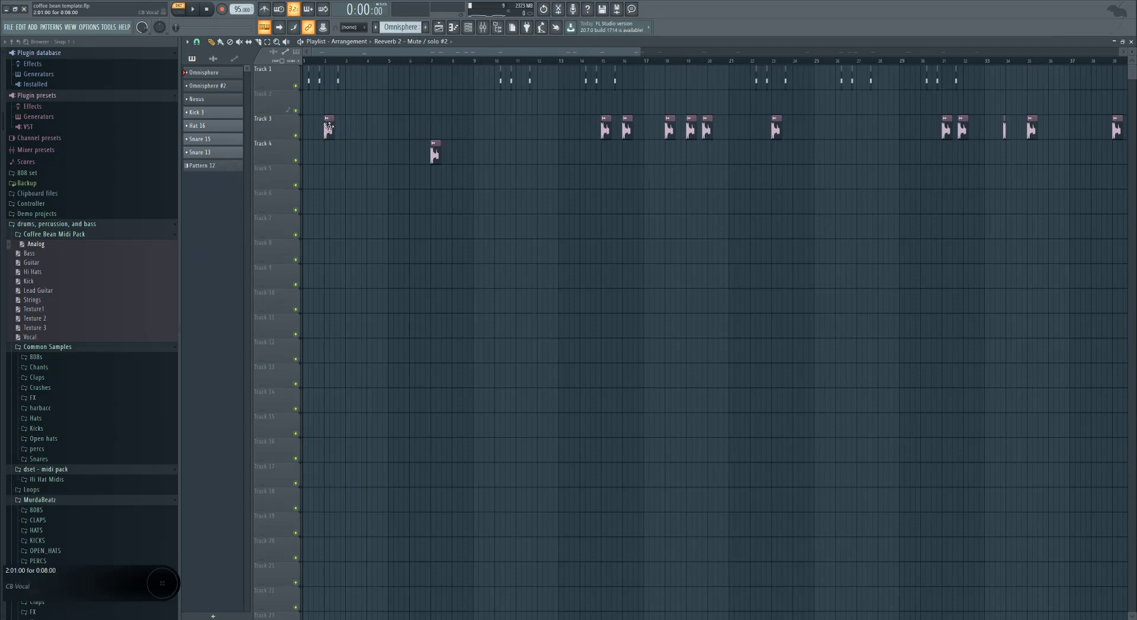
{"action": "double_click", "coordinate": [328, 126]}
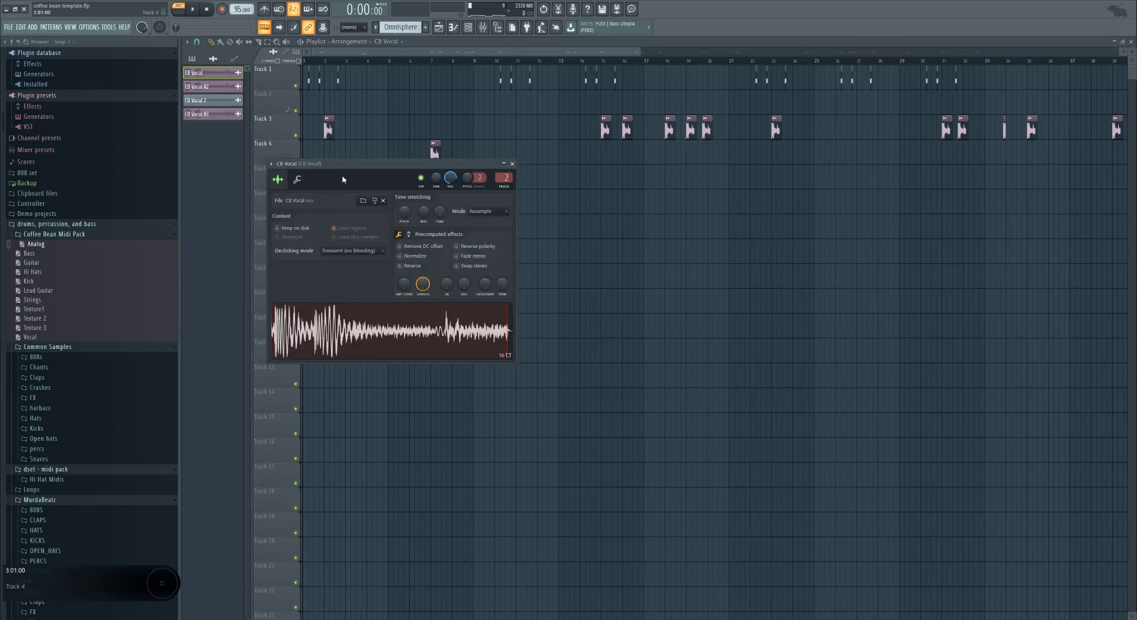
{"action": "left_click", "coordinate": [420, 343]}
{"action": "left_click", "coordinate": [384, 341]}
{"action": "left_click_drag", "start_coordinate": [384, 341], "coordinate": [364, 323]}
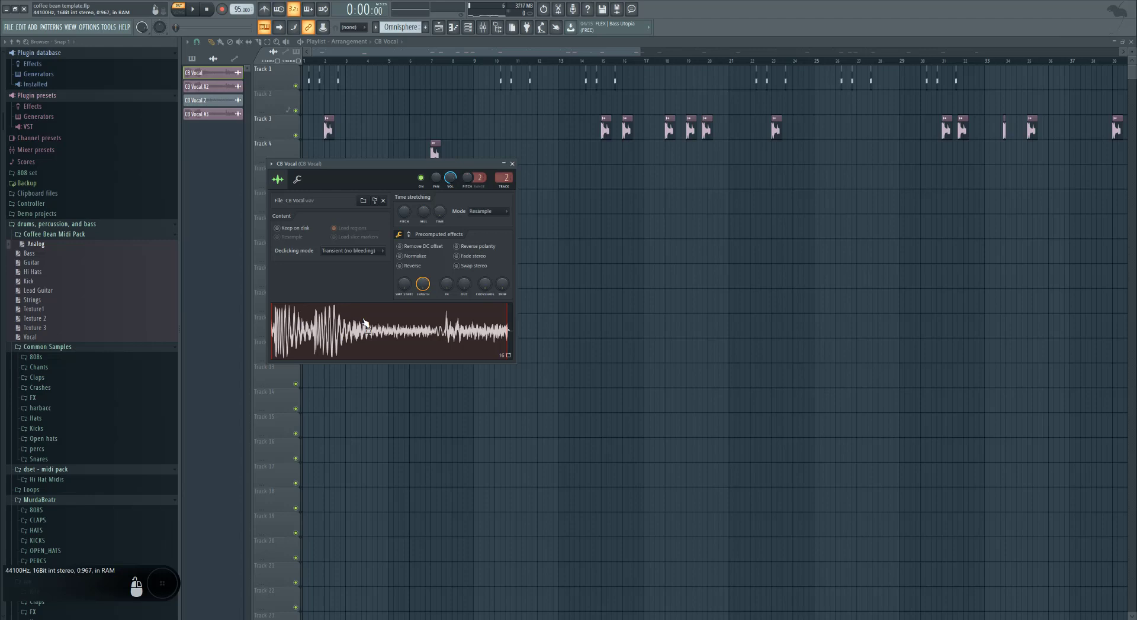
{"action": "left_click", "coordinate": [512, 164]}
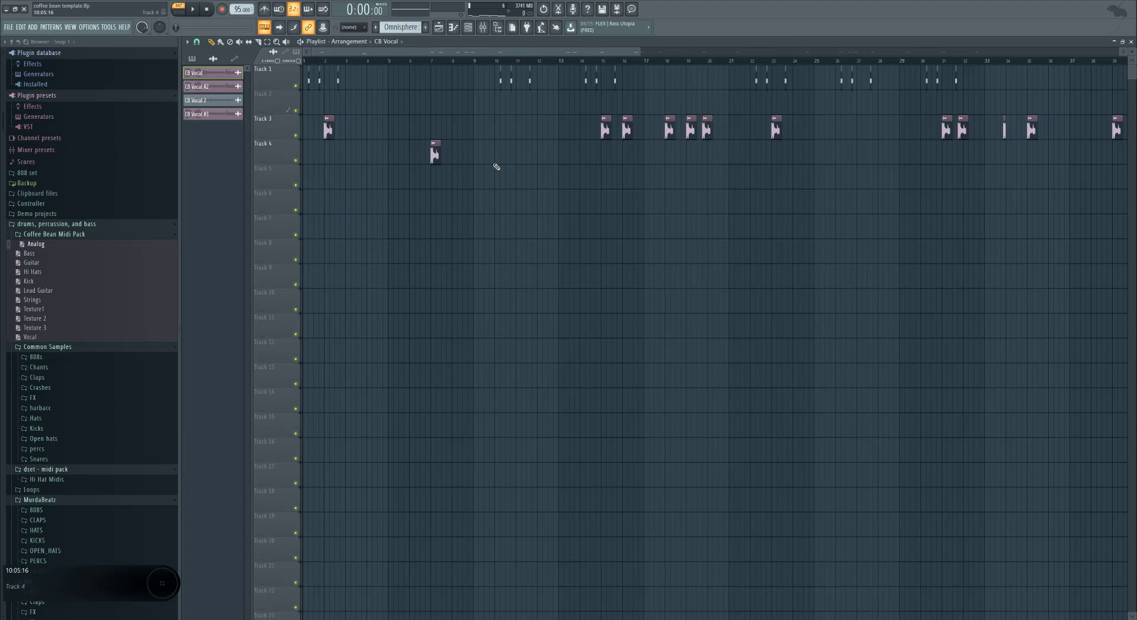
Open the CB Vocal #2 clip on Track 4 and review its level settings and sample
{"action": "double_click", "coordinate": [434, 155]}
{"action": "left_click", "coordinate": [282, 189]}
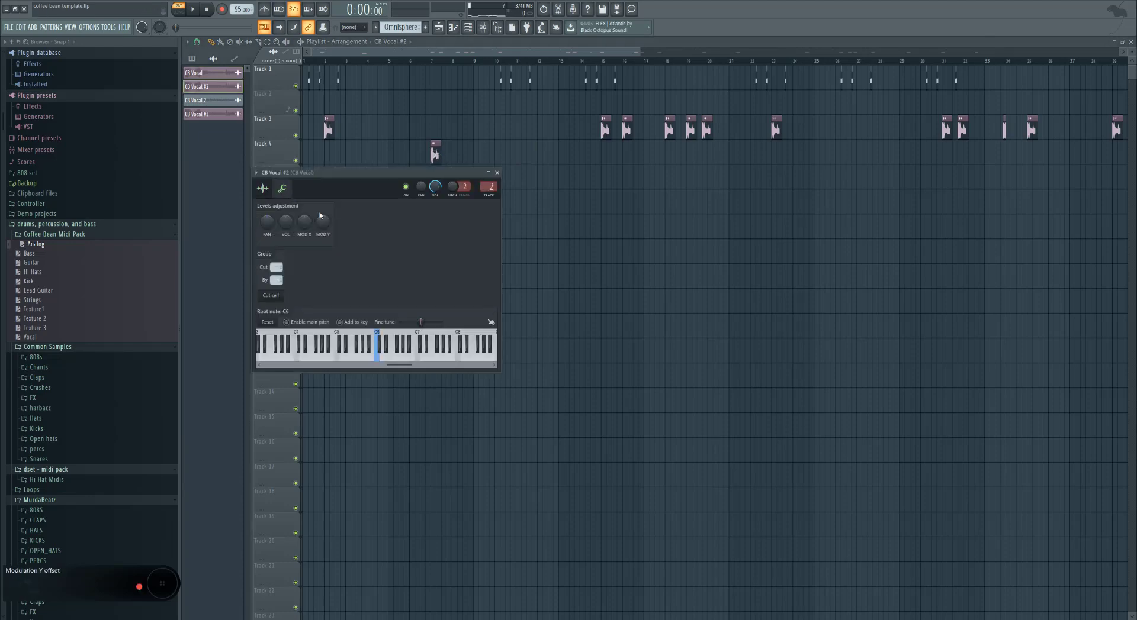
{"action": "left_click", "coordinate": [262, 188]}
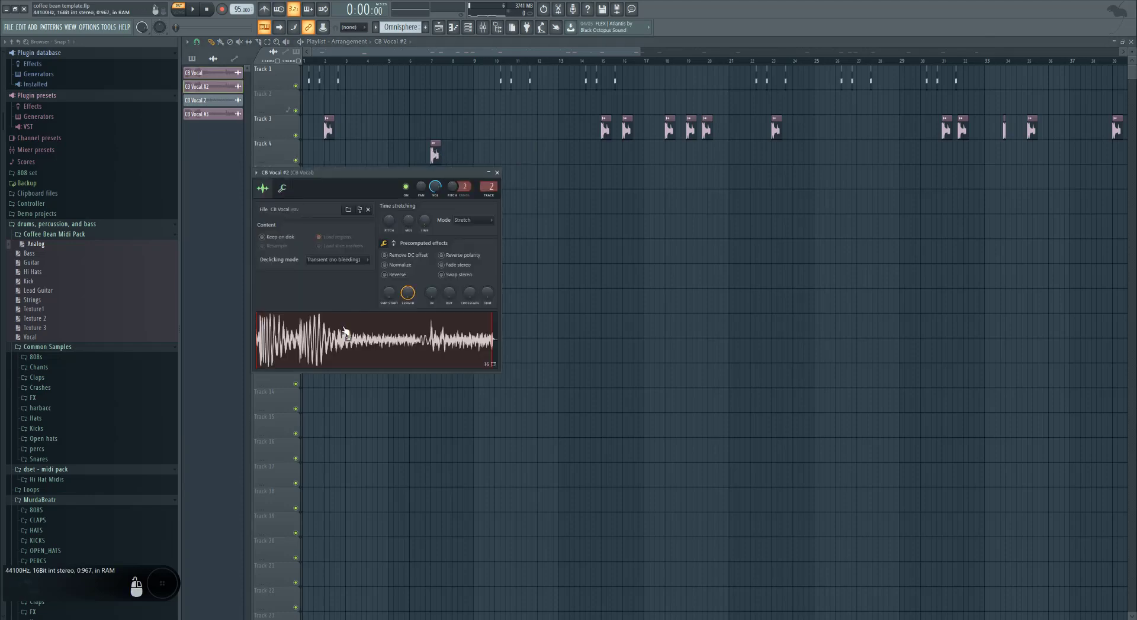
{"action": "left_click", "coordinate": [496, 172]}
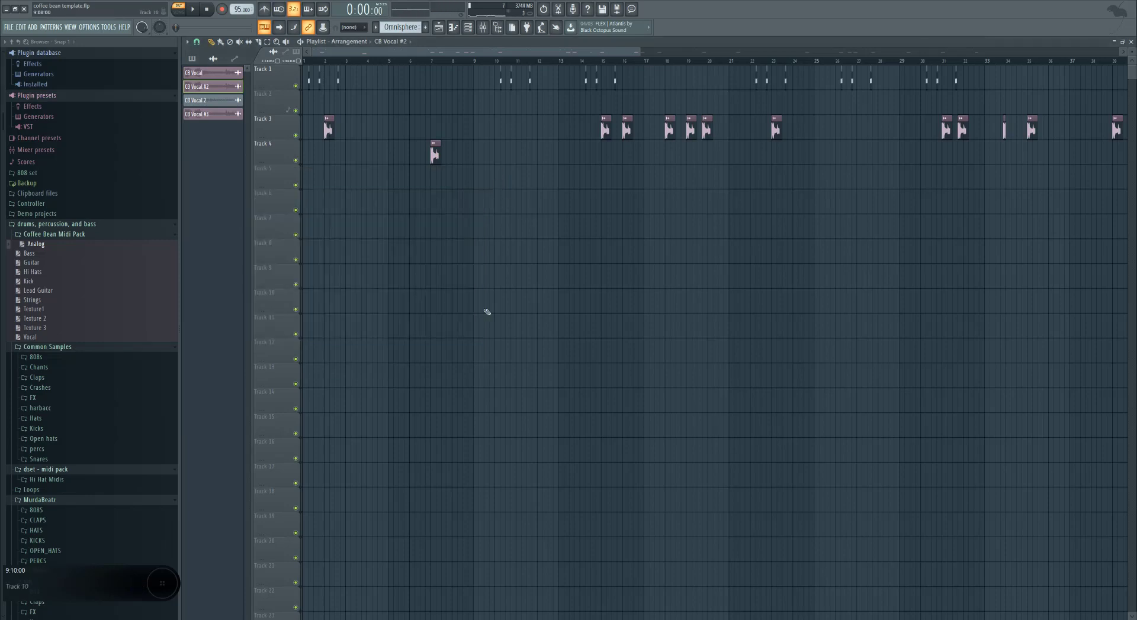
Open the first CB Vocal 2 clip on Track 1 and audition its sample
{"action": "scroll", "coordinate": [312, 62], "scroll_direction": "up", "scroll_amount": 5}
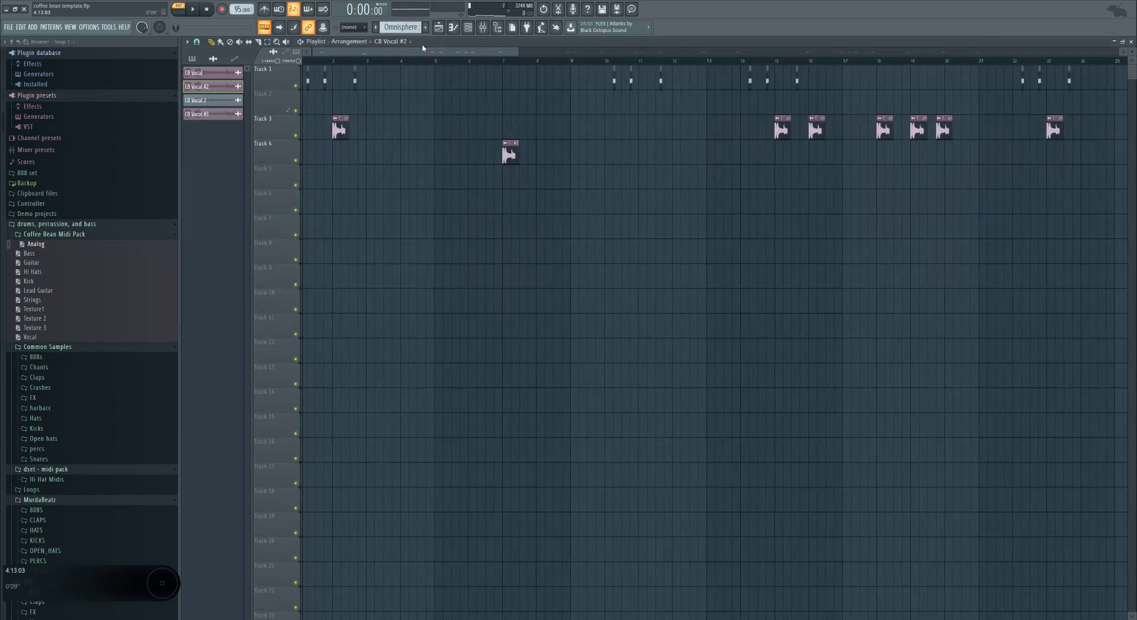
{"action": "double_click", "coordinate": [313, 77]}
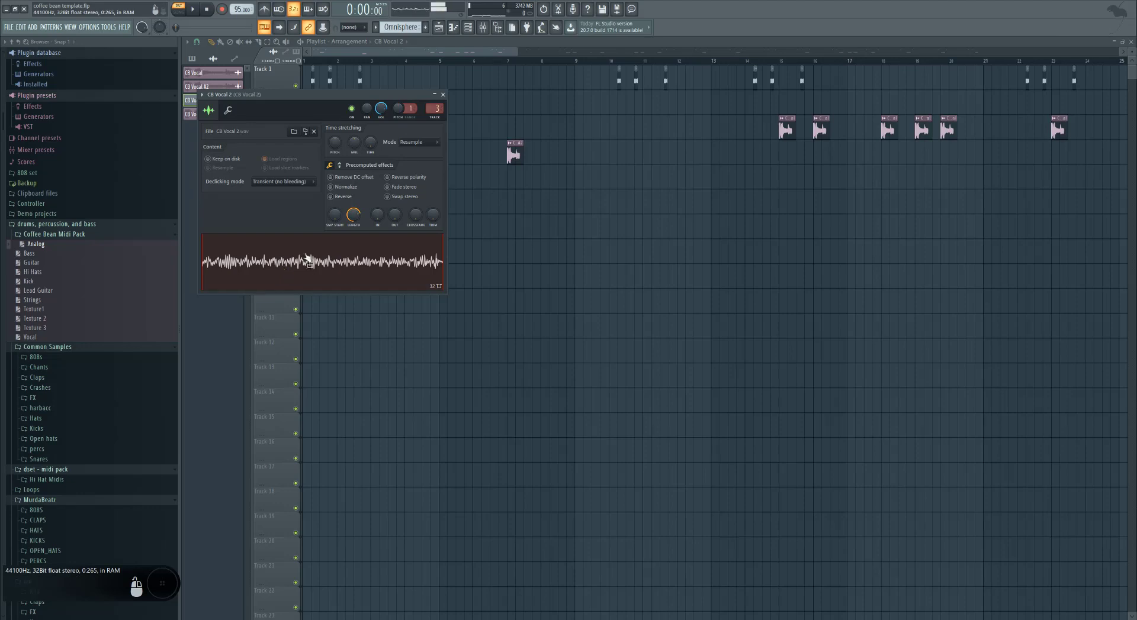
{"action": "left_click", "coordinate": [443, 95]}
Go through the instrument and drum channels in the Channel rack, viewing each one's patch or sample and auditioning it on note C5
{"action": "left_click", "coordinate": [468, 27]}
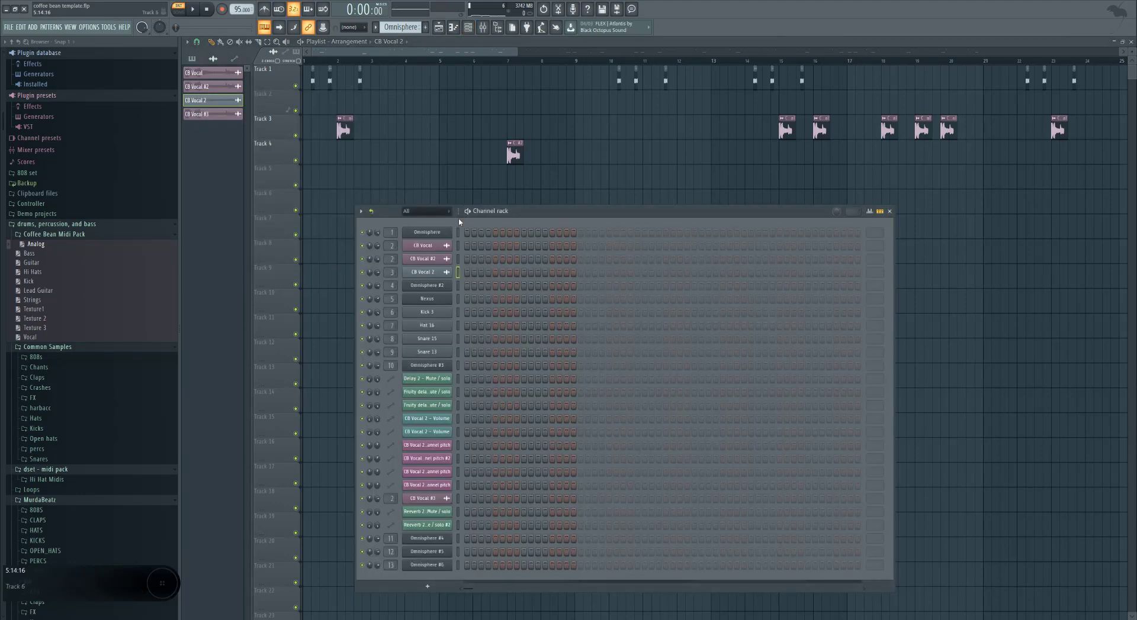
{"action": "left_click", "coordinate": [459, 233]}
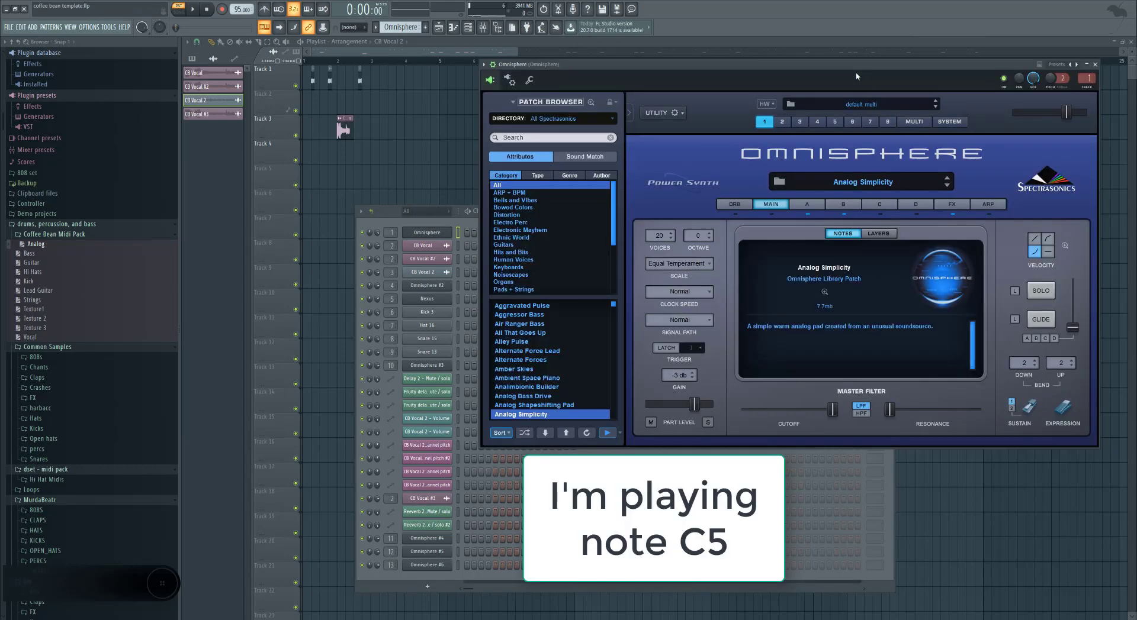
{"action": "key", "text": "q"}
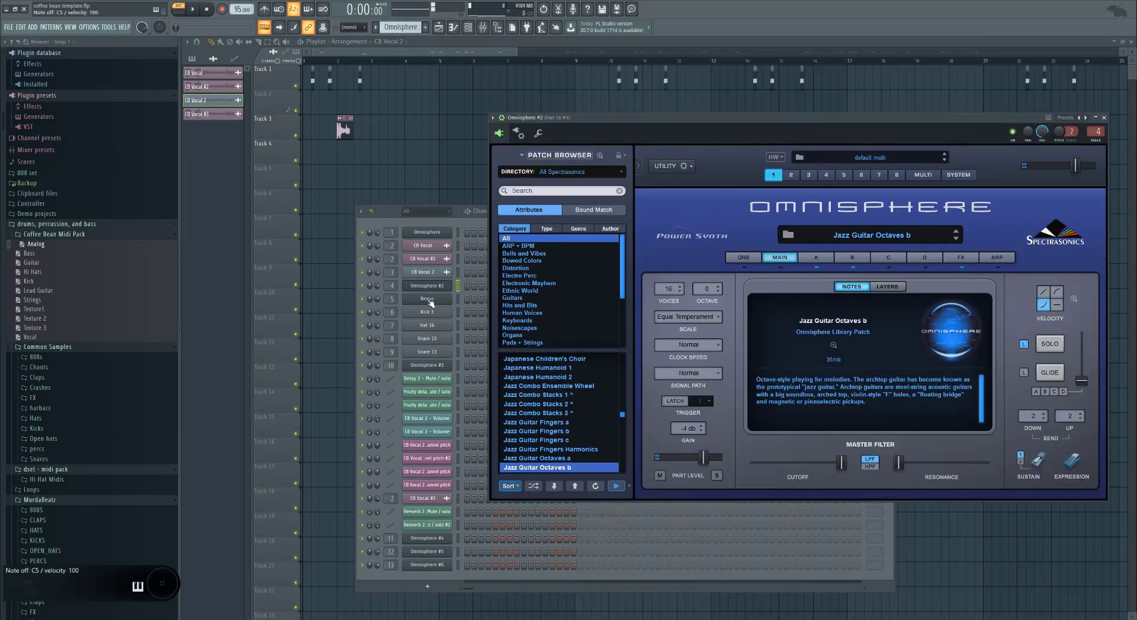
{"action": "key", "text": "q"}
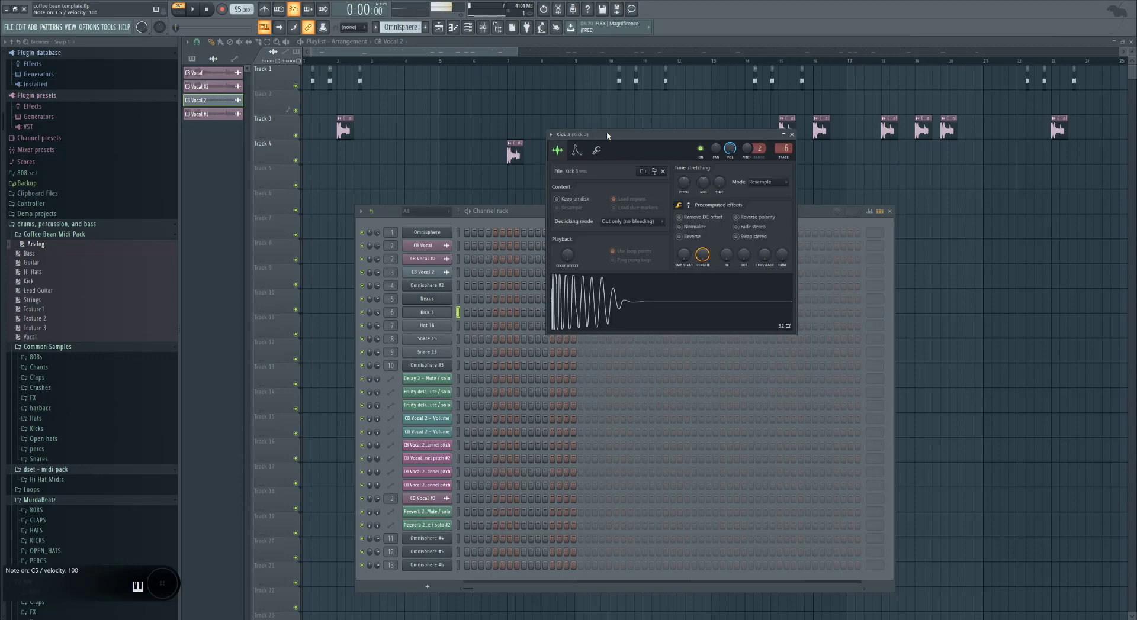
{"action": "key", "text": "q"}
{"action": "key", "text": "q"}
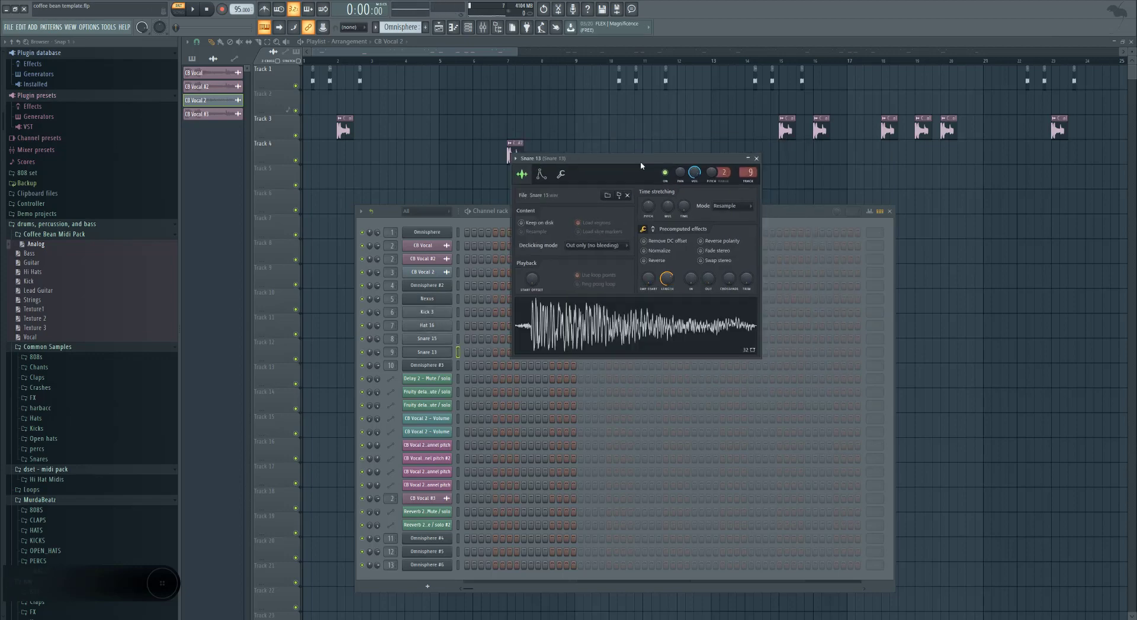
{"action": "key", "text": "q"}
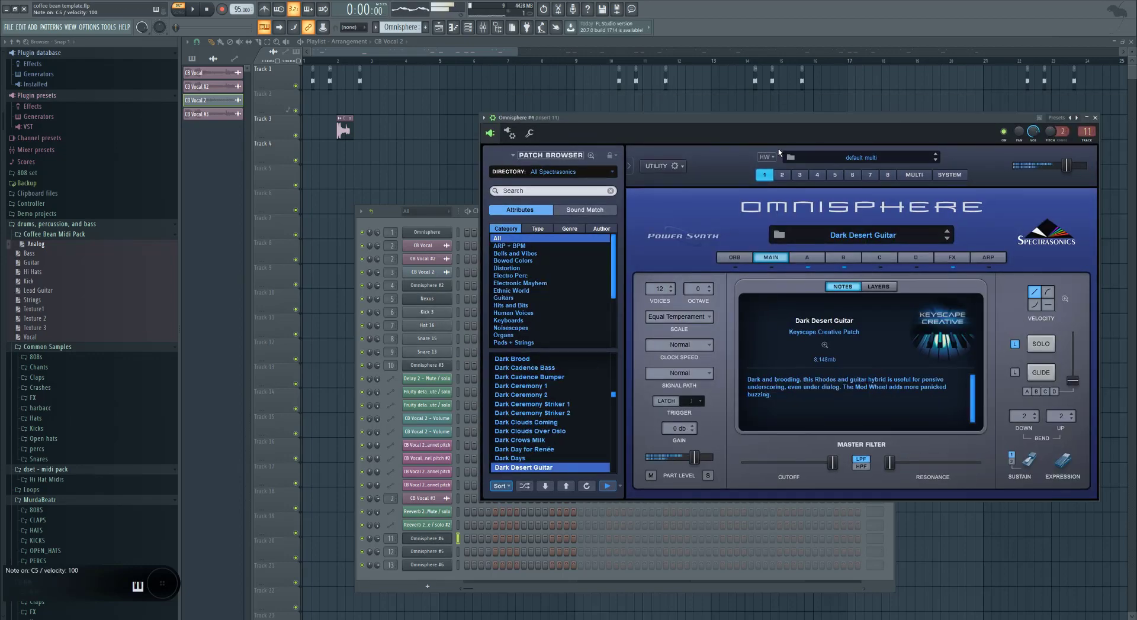
{"action": "key", "text": "q"}
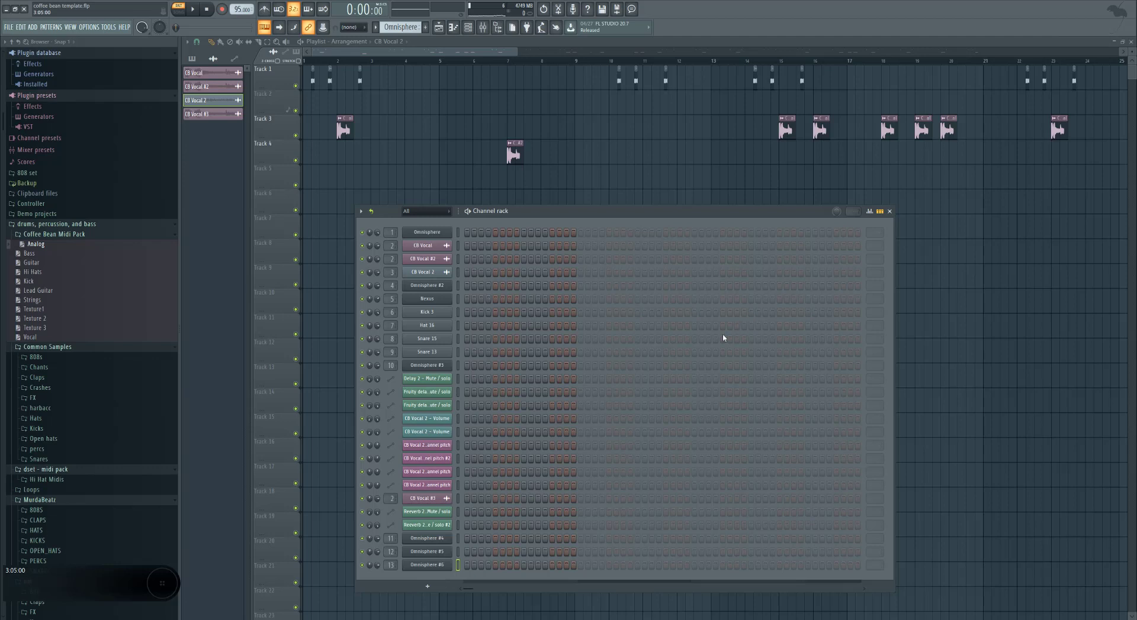
Review the Omnisphere mixer insert's Fruity Love Philter, Fruity parametric EQ 2, Fruity Reeverb 2 and Fruity Stereo Enhancer, and audition the Omnisphere channel
{"action": "left_click", "coordinate": [483, 27]}
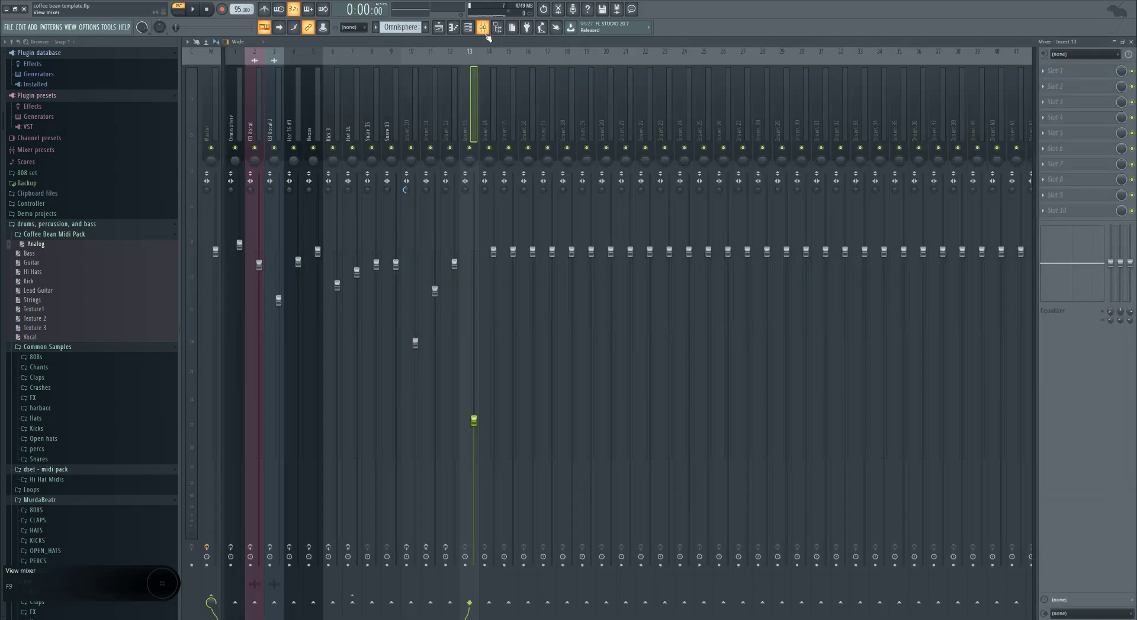
{"action": "left_click", "coordinate": [226, 128]}
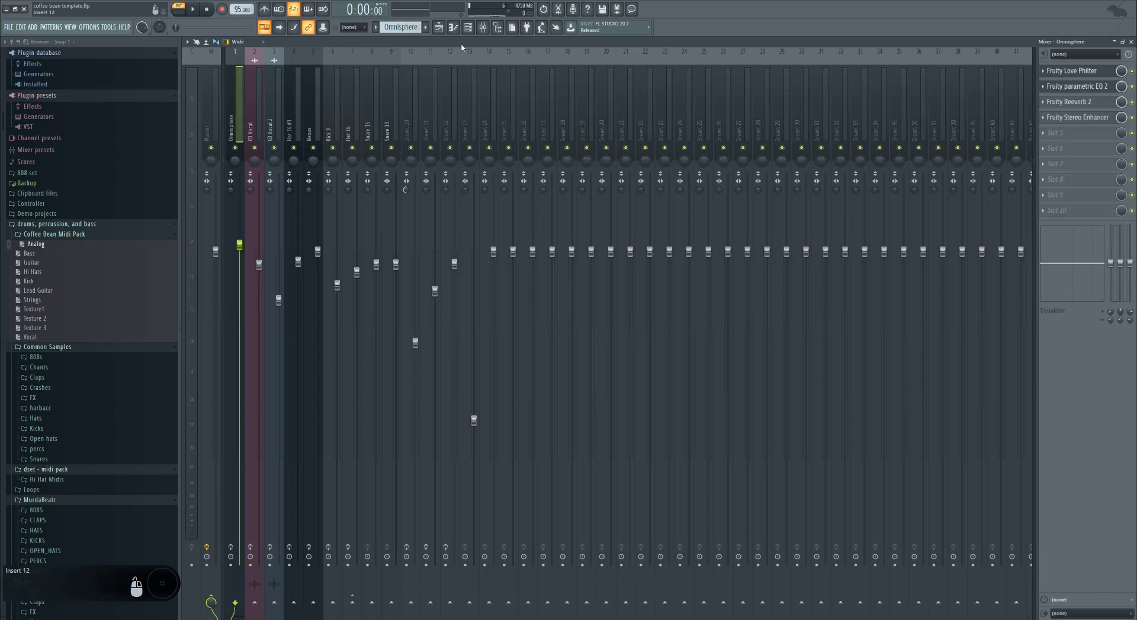
{"action": "left_click", "coordinate": [1064, 71]}
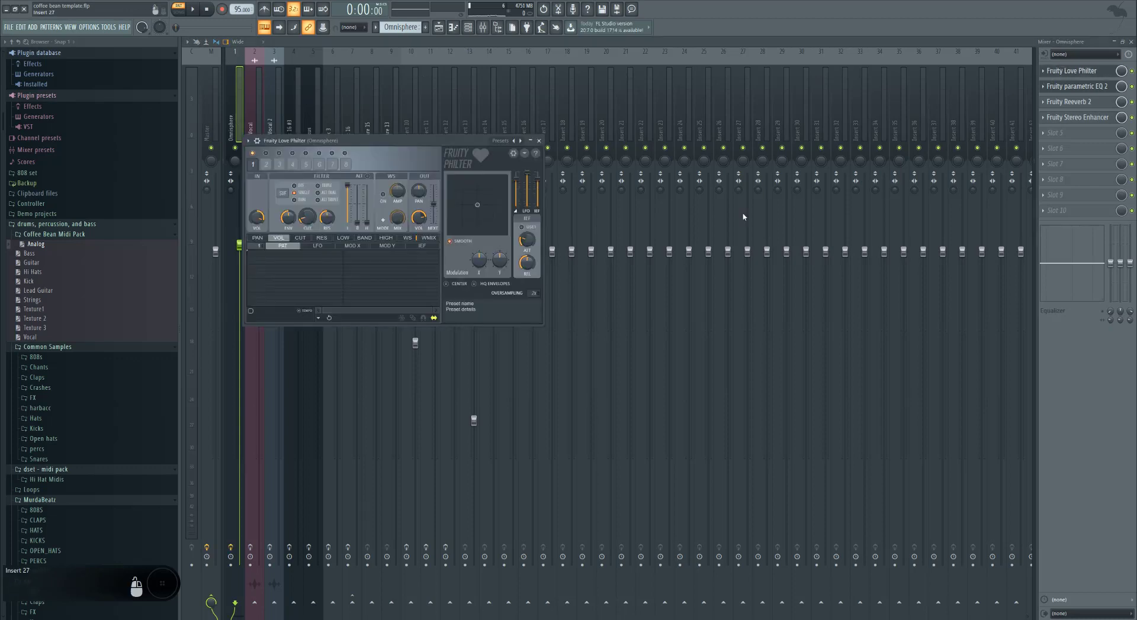
{"action": "left_click", "coordinate": [469, 27]}
{"action": "left_click", "coordinate": [466, 153]}
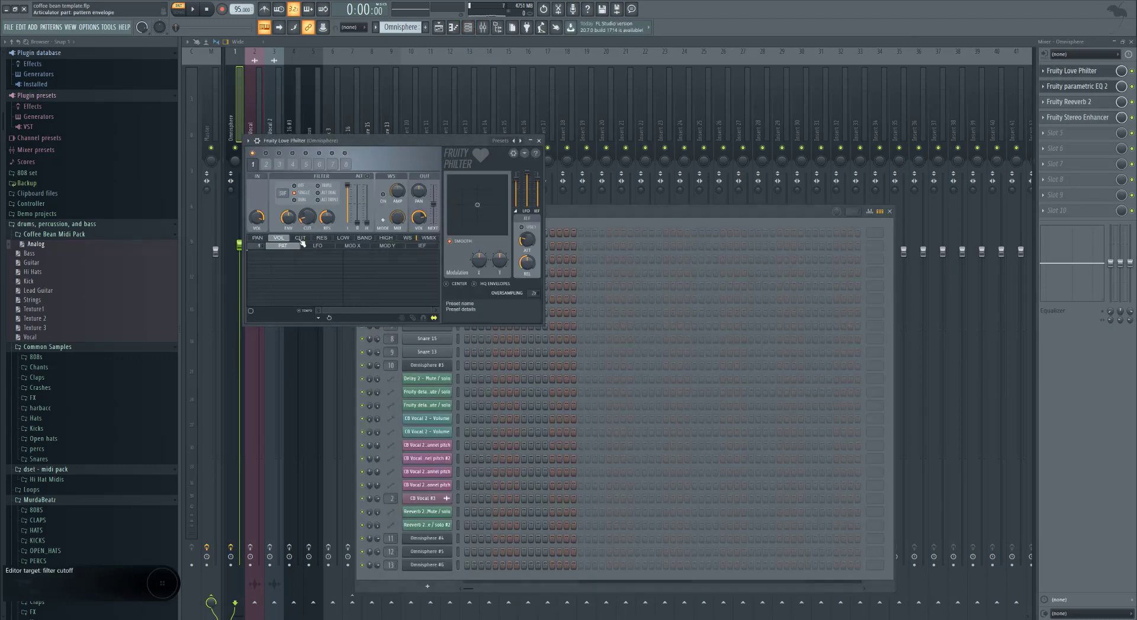
{"action": "left_click", "coordinate": [1073, 87]}
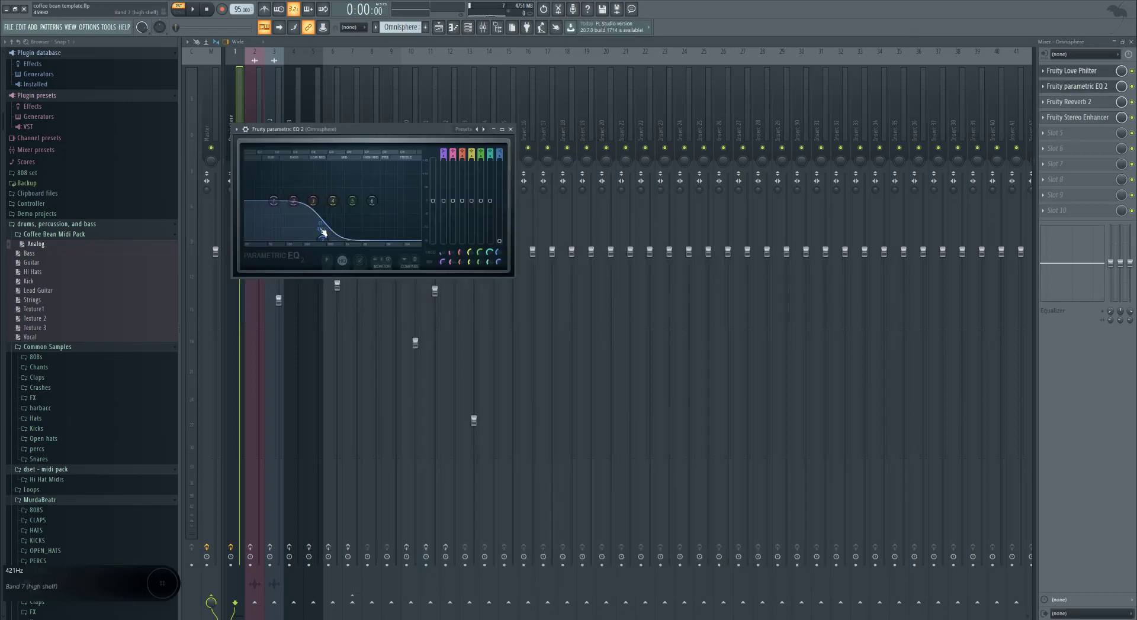
{"action": "left_click", "coordinate": [1082, 103]}
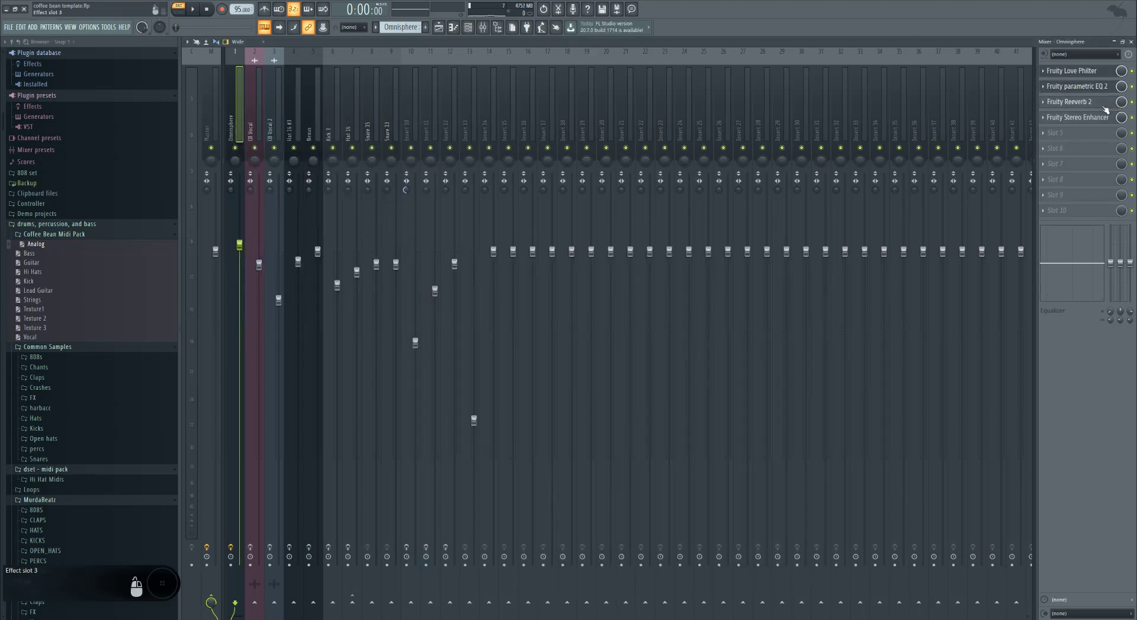
{"action": "left_click", "coordinate": [1075, 118]}
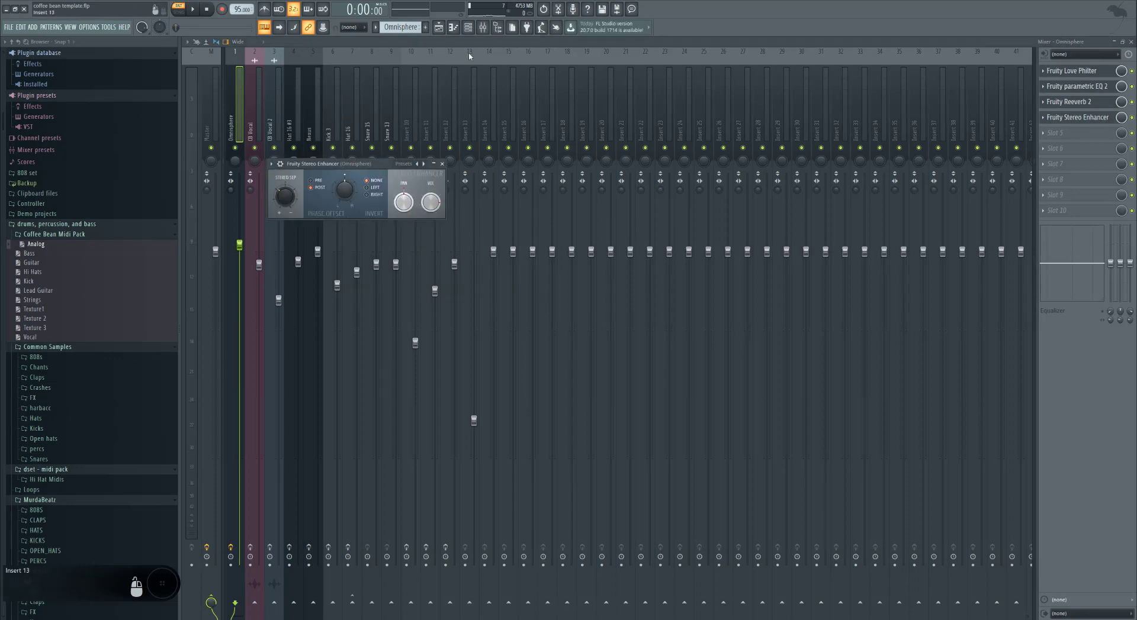
{"action": "left_click", "coordinate": [467, 29]}
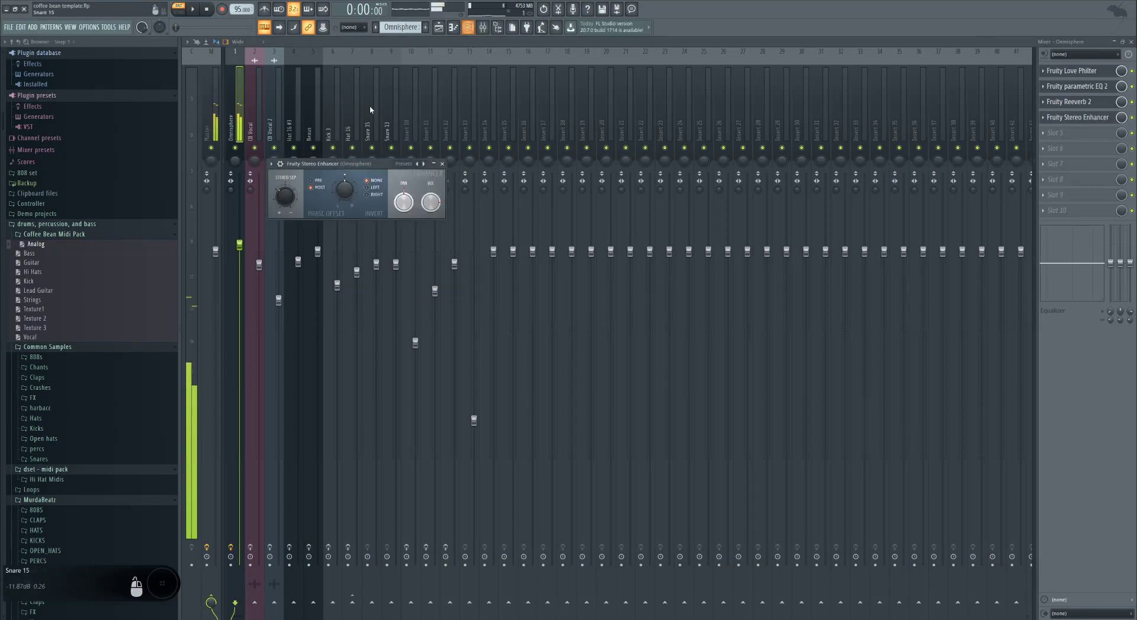
Review the effects chain on the CB Vocal mixer insert and audition the CB Vocal channel
{"action": "left_click_drag", "start_coordinate": [314, 165], "coordinate": [405, 164]}
{"action": "left_click", "coordinate": [254, 119]}
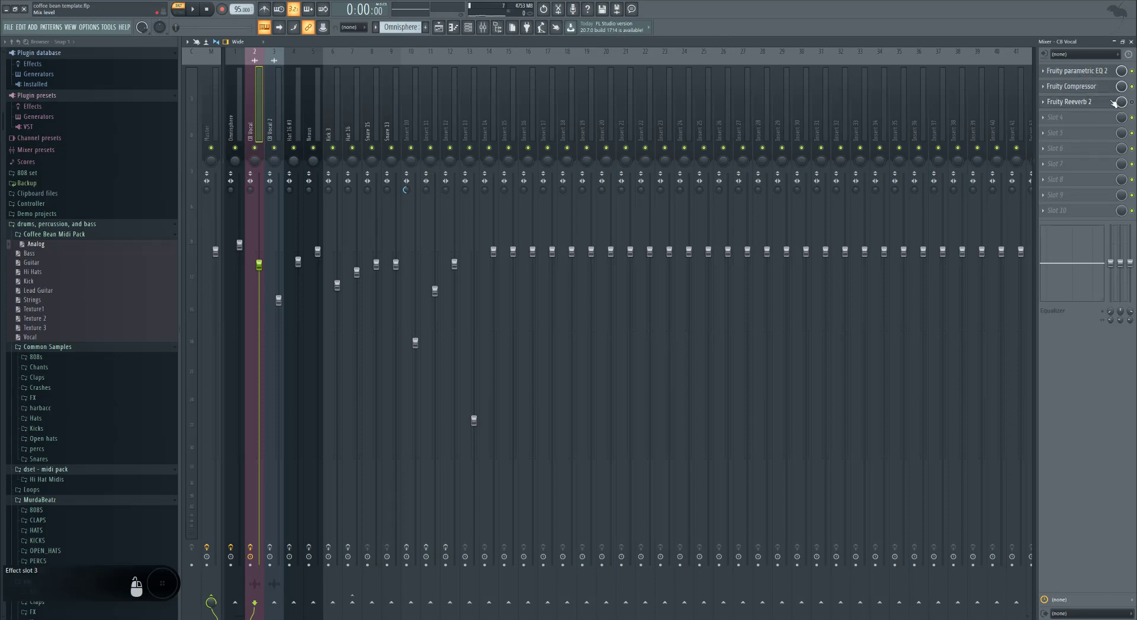
{"action": "left_click", "coordinate": [468, 27]}
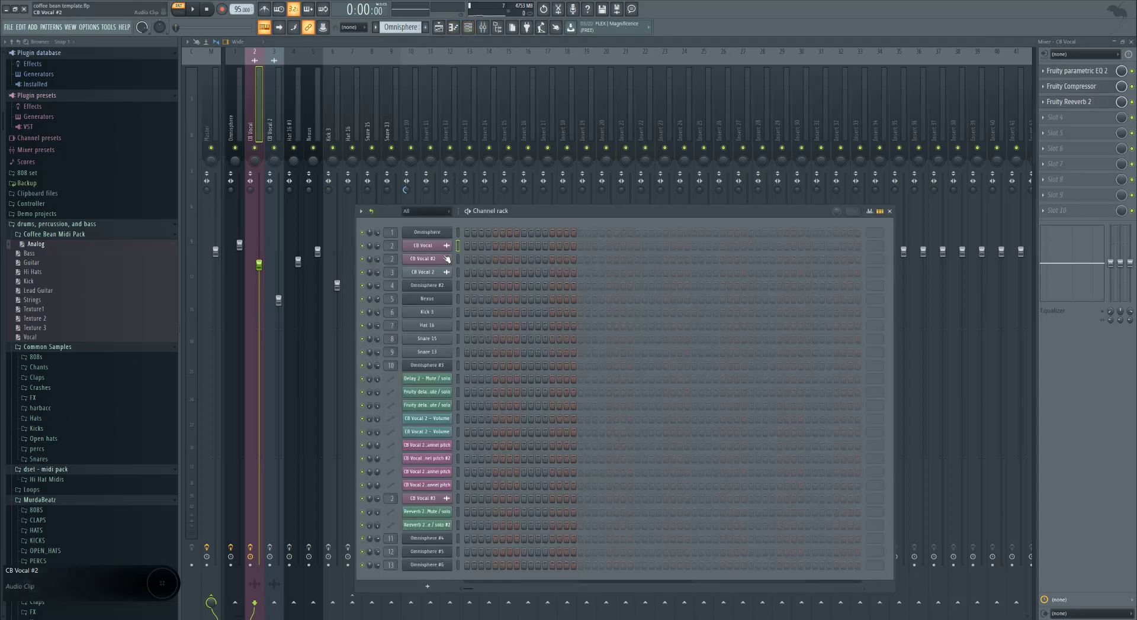
Inspect the three Fruity delay 2 effects on the CB Vocal 2 mixer insert and audition the CB Vocal 2 channel
{"action": "left_click", "coordinate": [274, 118]}
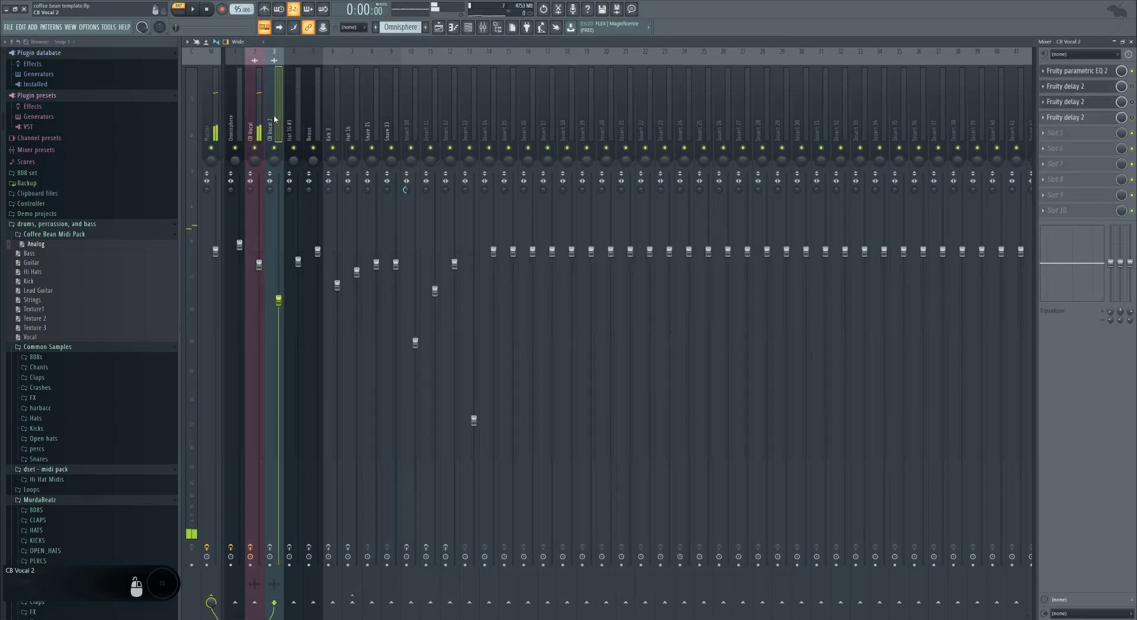
{"action": "left_click", "coordinate": [479, 31]}
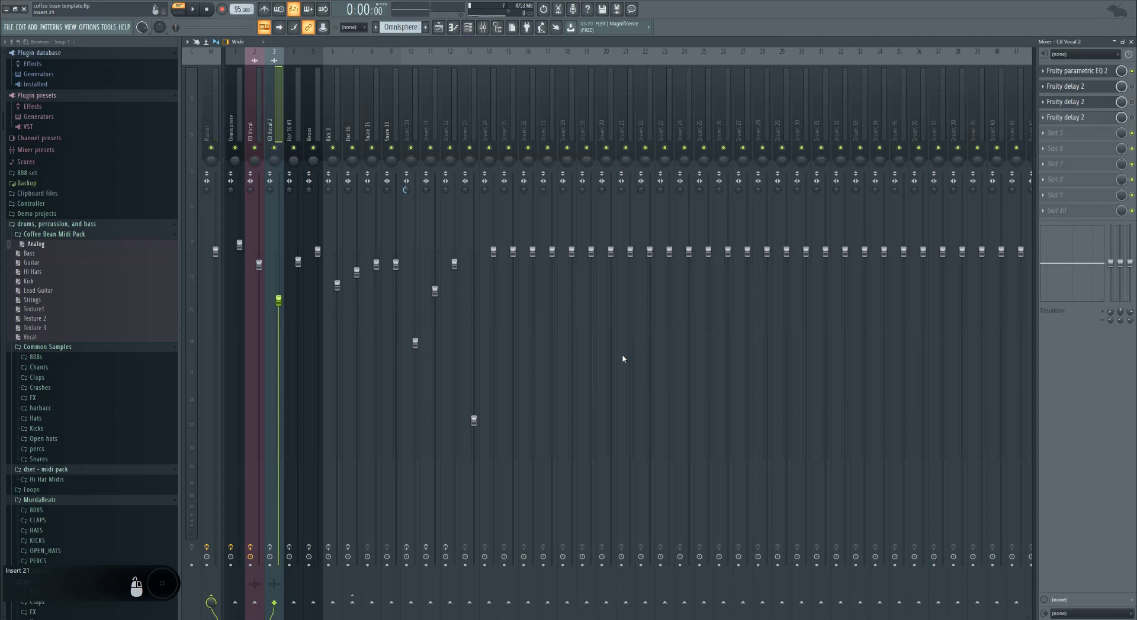
{"action": "left_click", "coordinate": [1077, 88]}
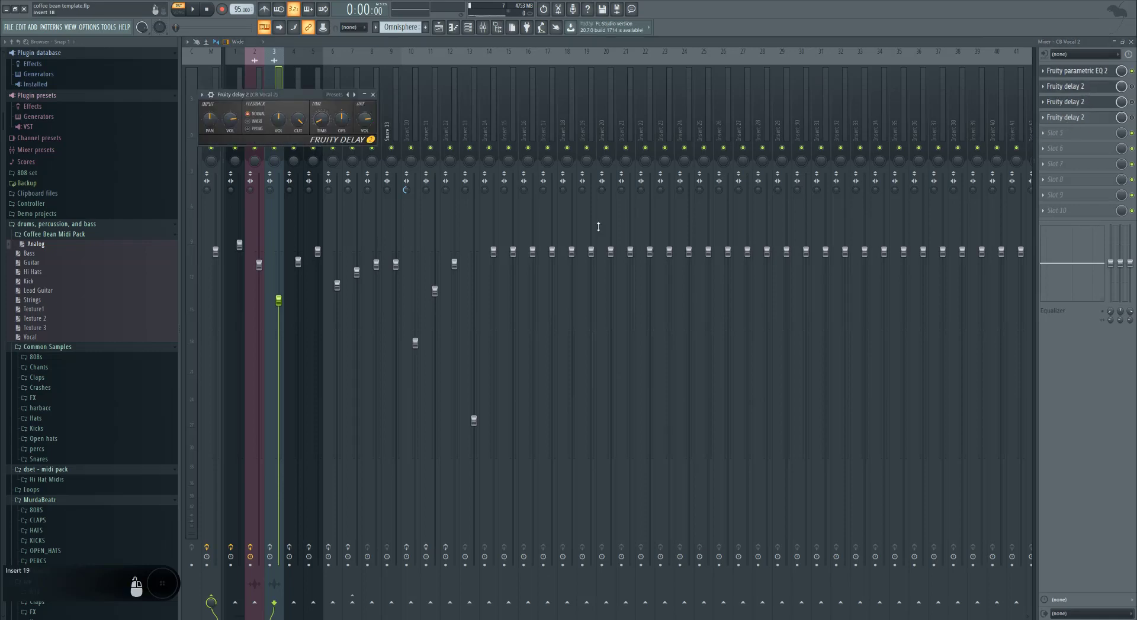
{"action": "left_click", "coordinate": [1076, 105]}
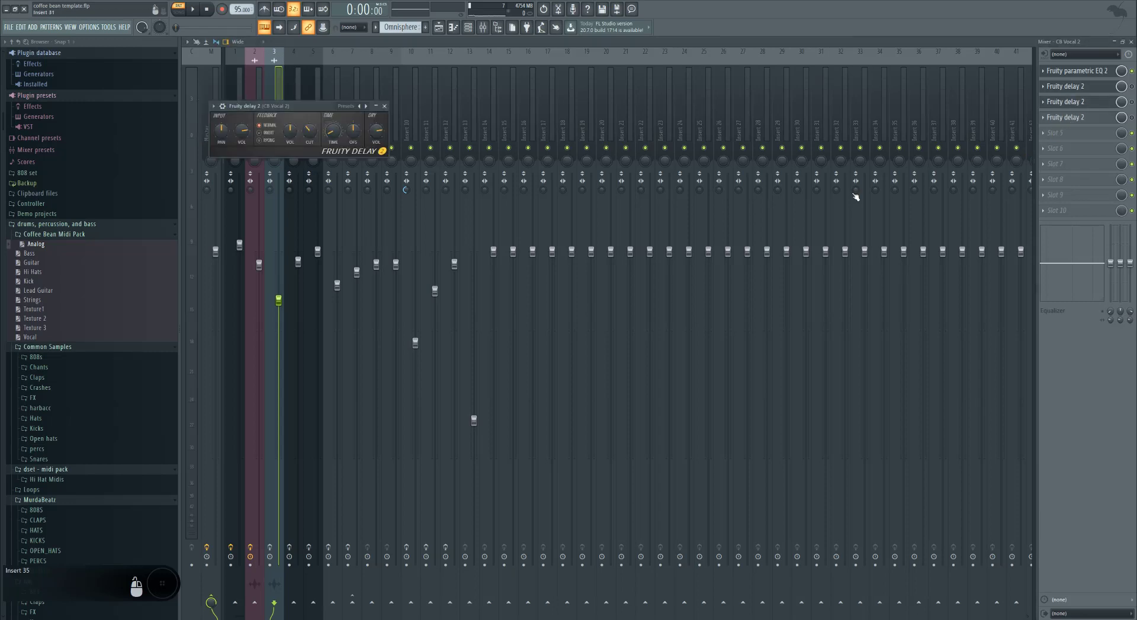
{"action": "left_click", "coordinate": [1073, 120]}
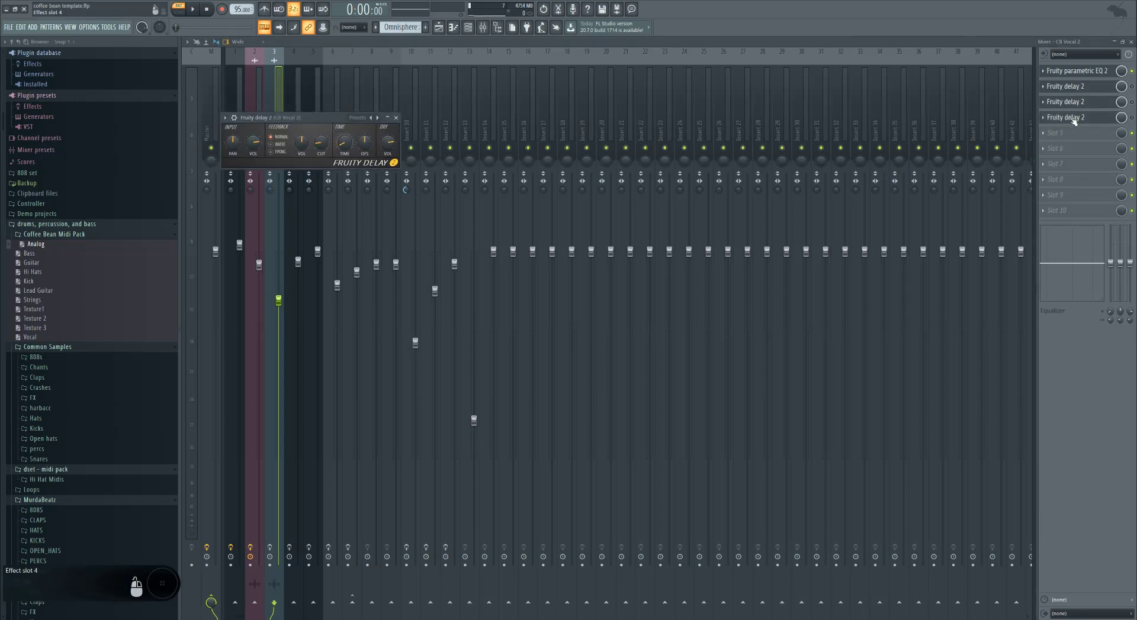
{"action": "left_click", "coordinate": [1073, 120]}
{"action": "left_click", "coordinate": [1073, 120]}
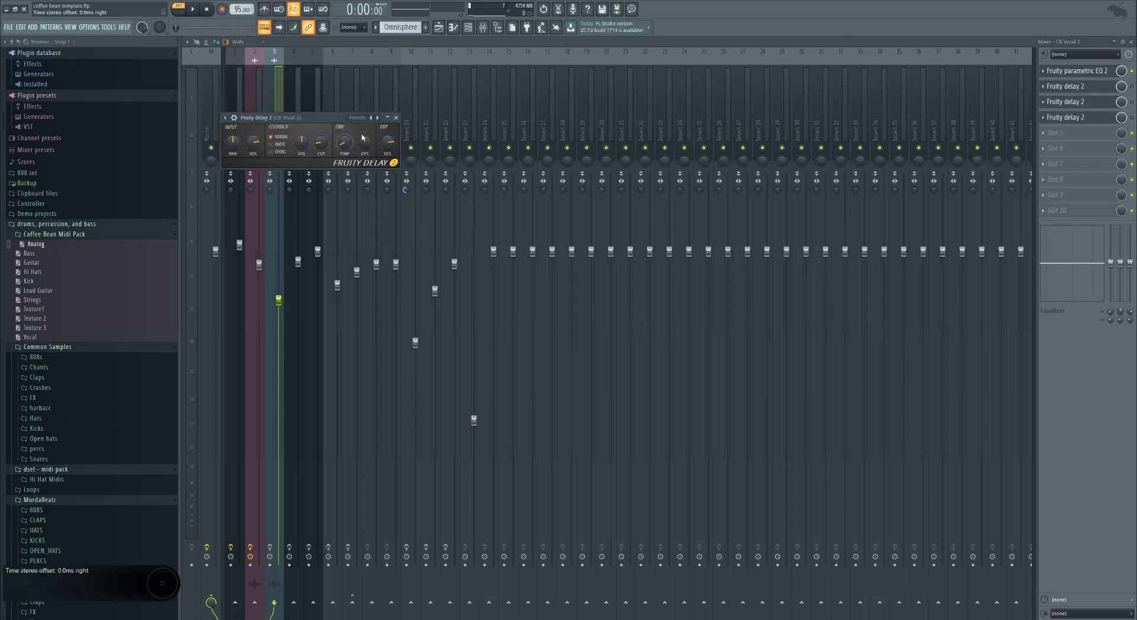
{"action": "left_click", "coordinate": [396, 118]}
{"action": "key", "text": "F6"}
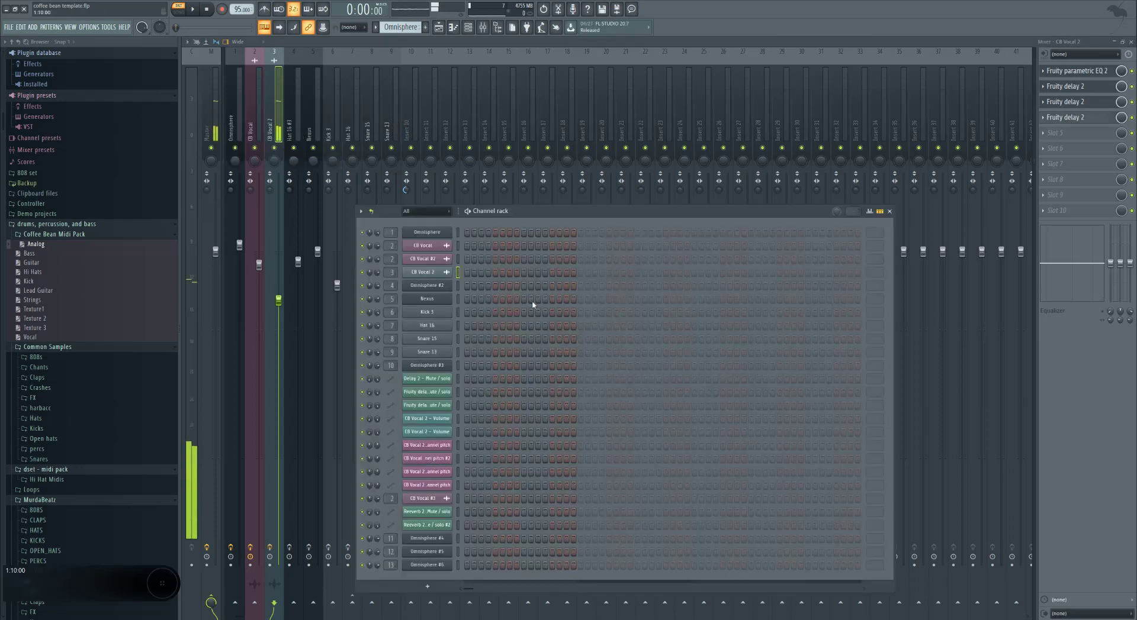
Review the effects chain on the Hat 16 #3 mixer insert and audition the Omnisphere #2 channel feeding it
{"action": "left_click", "coordinate": [294, 121]}
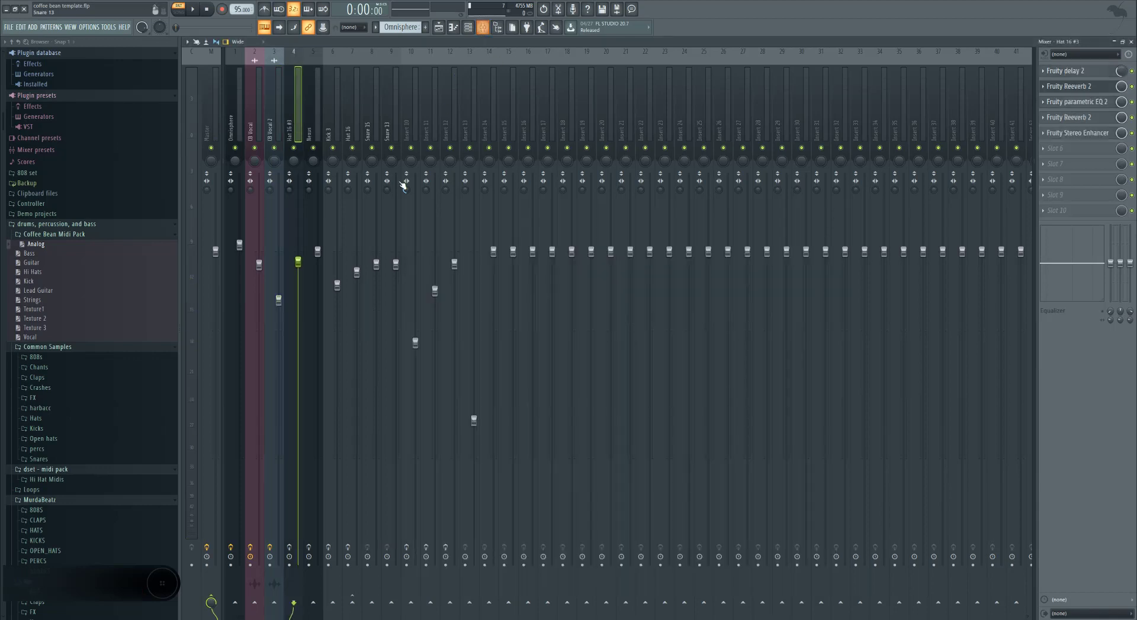
{"action": "left_click", "coordinate": [468, 27]}
{"action": "left_click", "coordinate": [441, 287]}
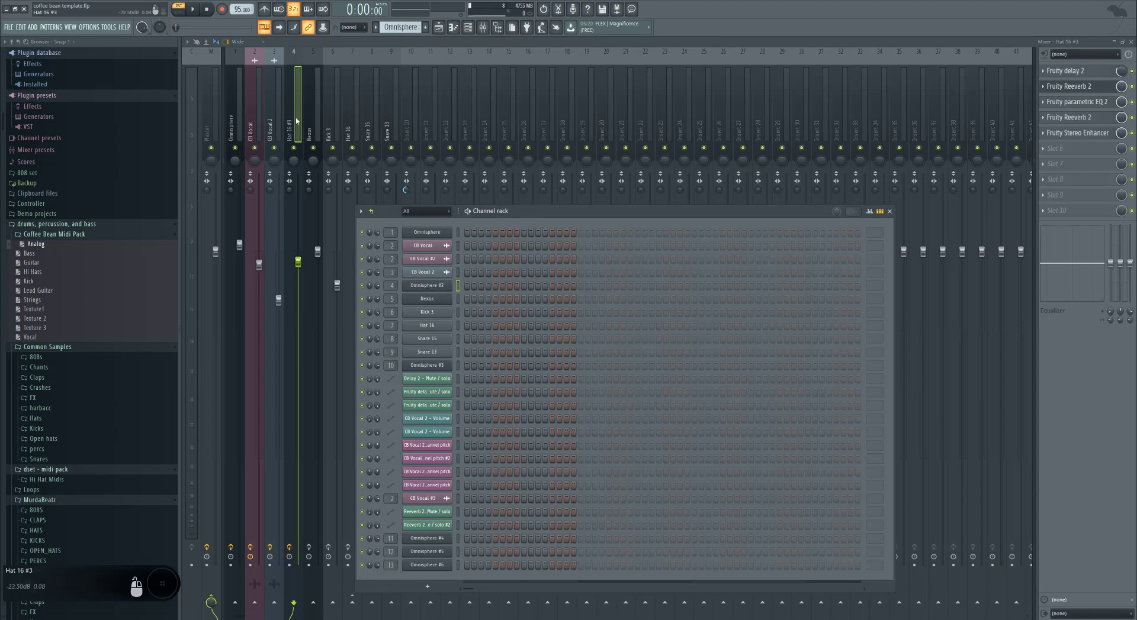
Review the Hat 16 #3 insert's Fruity delay 2, both Fruity Reeverb 2 effects, Fruity parametric EQ 2 and Fruity Stereo Enhancer, and audition its sound
{"action": "key", "text": "F6"}
{"action": "left_click", "coordinate": [1065, 70]}
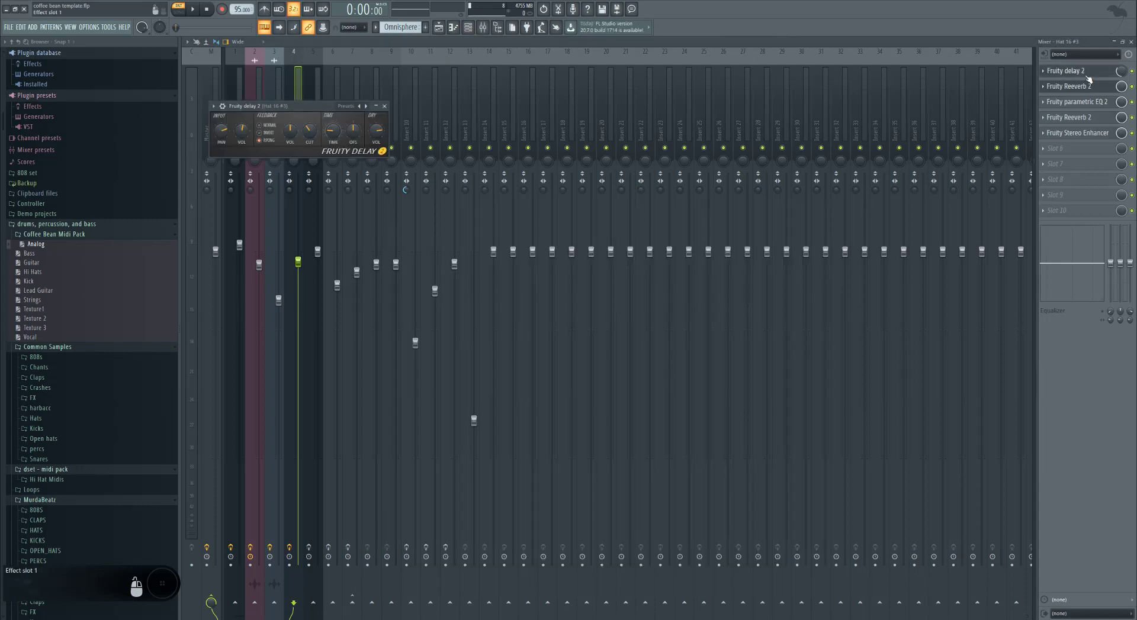
{"action": "left_click", "coordinate": [384, 106]}
{"action": "left_click", "coordinate": [1083, 87]}
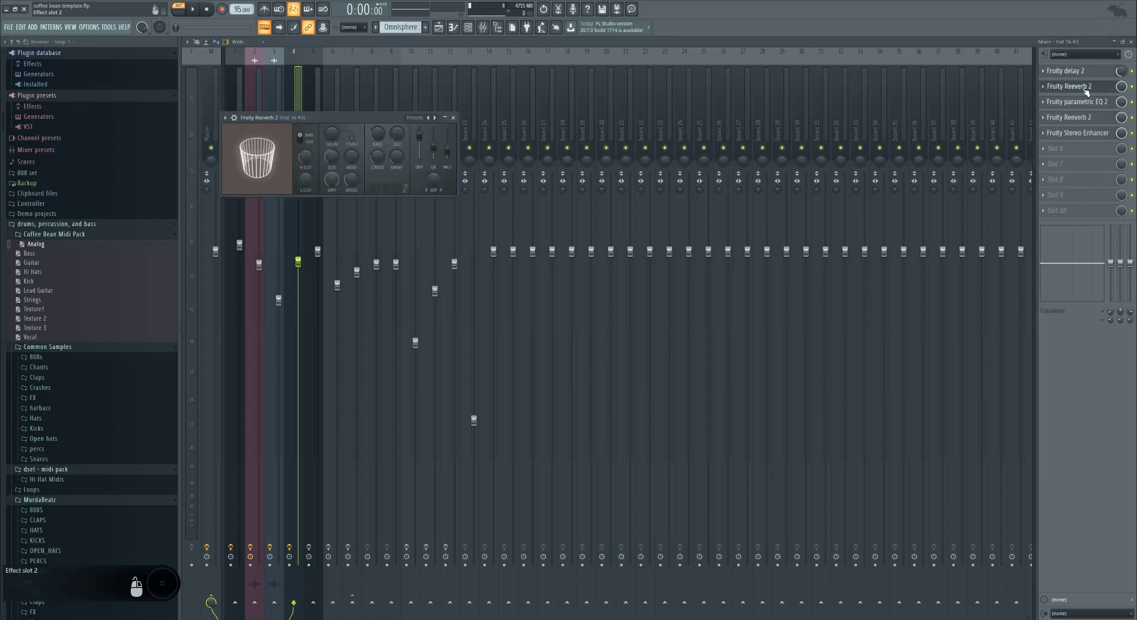
{"action": "left_click", "coordinate": [1086, 107]}
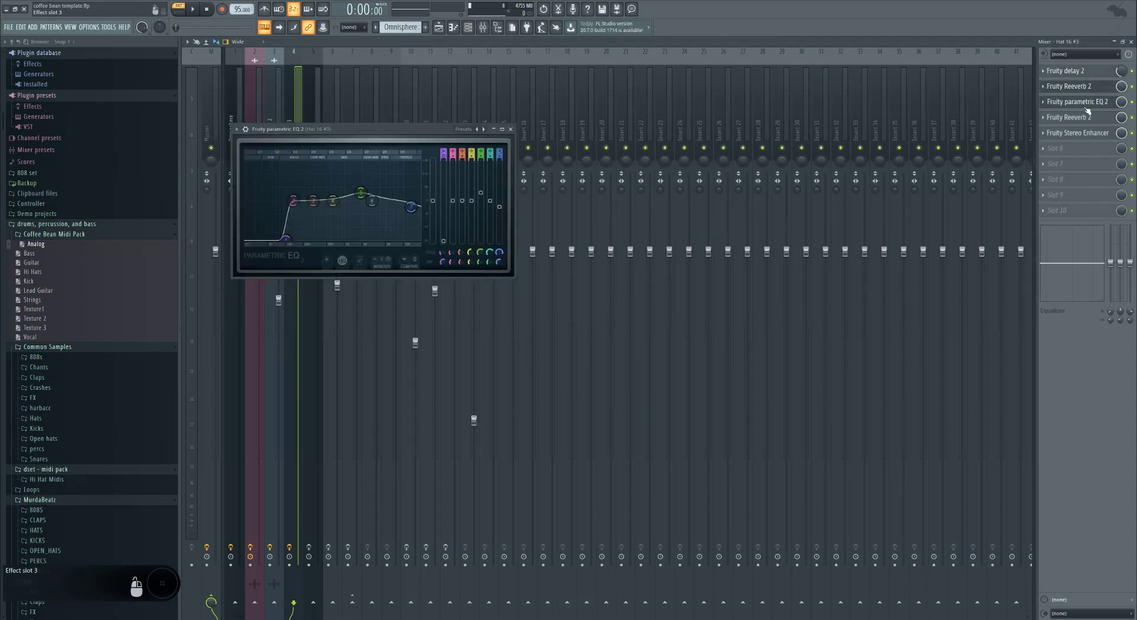
{"action": "left_click", "coordinate": [1086, 119]}
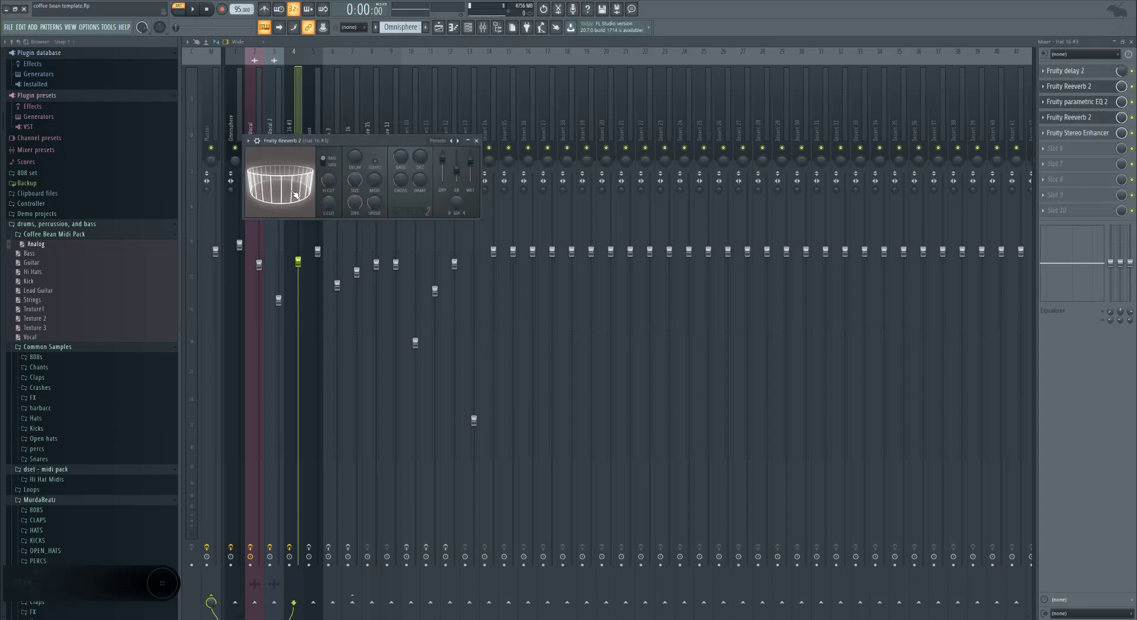
{"action": "left_click", "coordinate": [1063, 136]}
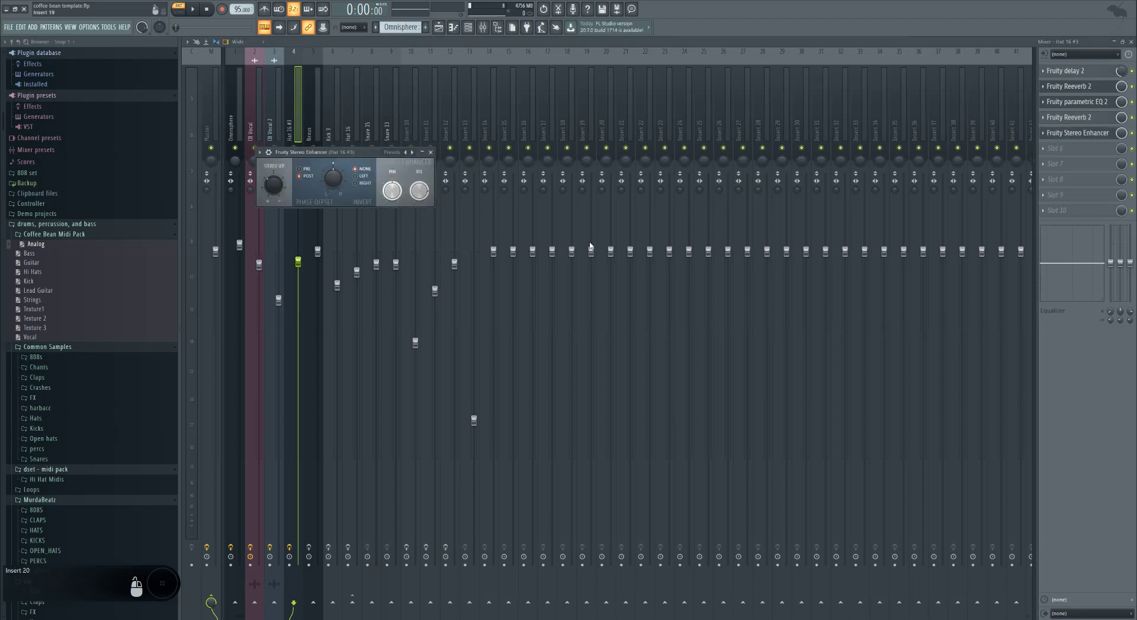
{"action": "left_click", "coordinate": [431, 152]}
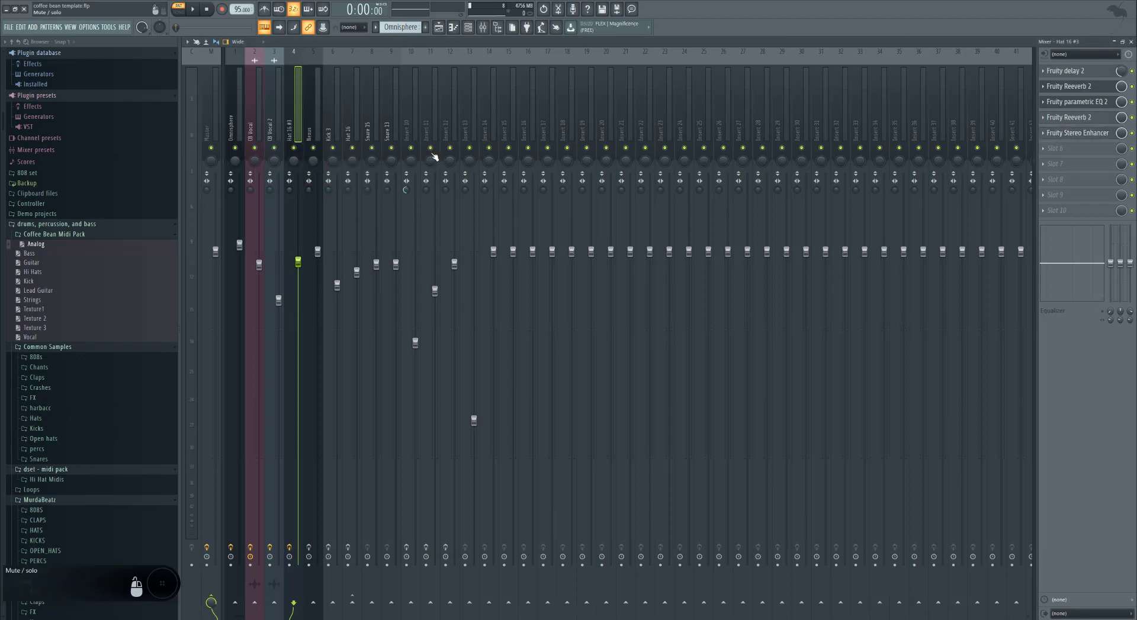
{"action": "key", "text": "z"}
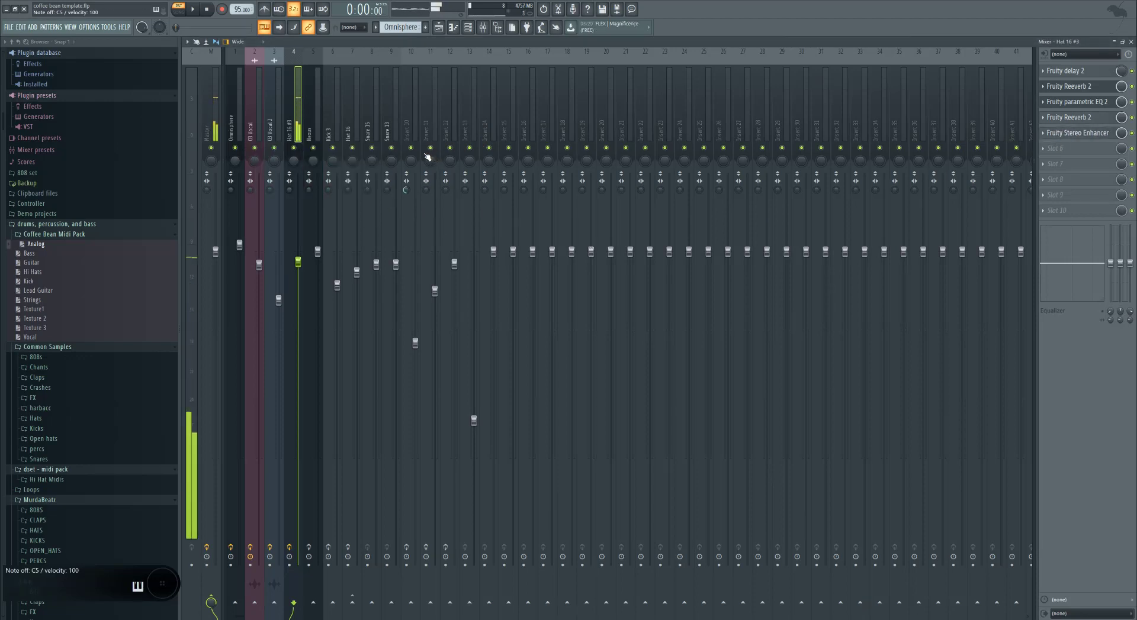
Inspect the Fruity parametric EQ 2 on the Nexus mixer insert and audition a note with the channel rack shown
{"action": "left_click", "coordinate": [316, 114]}
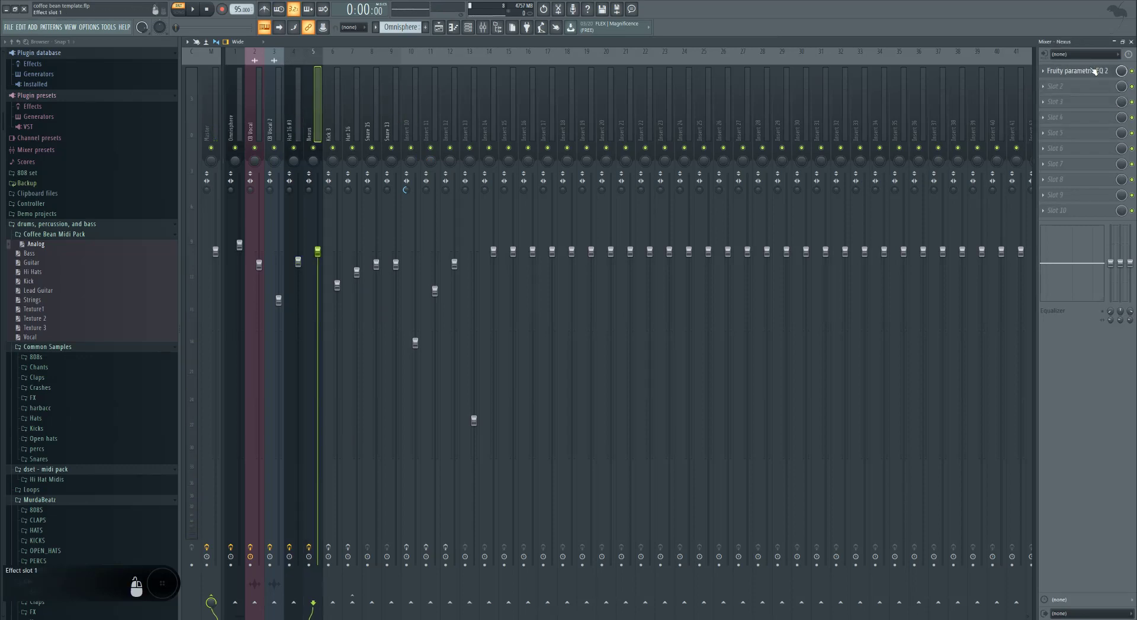
{"action": "left_click", "coordinate": [1060, 71]}
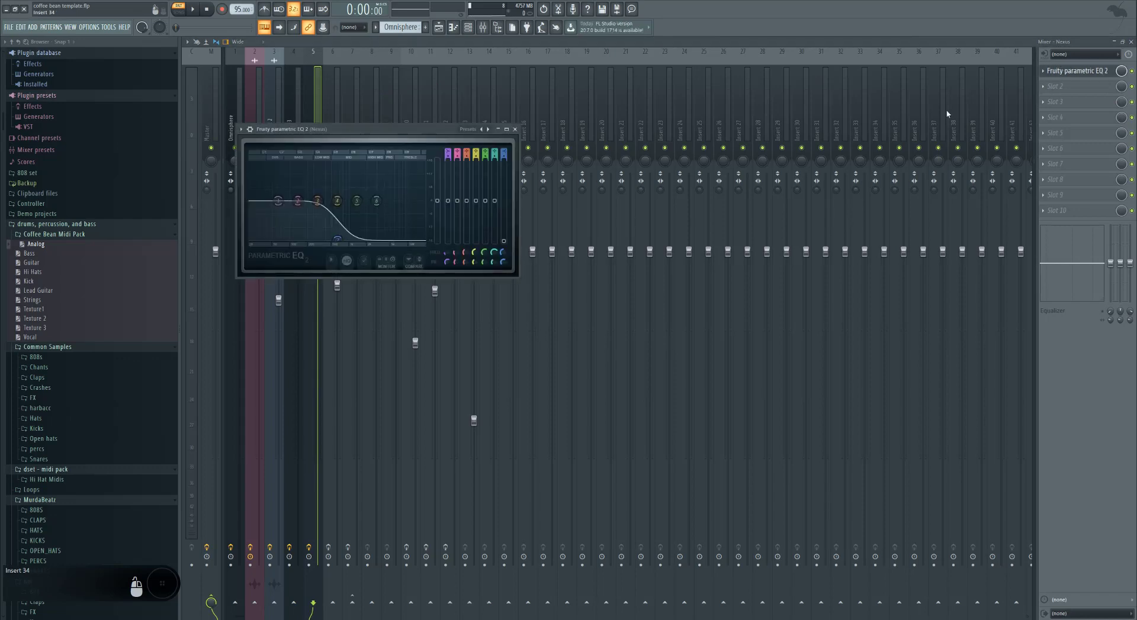
{"action": "left_click", "coordinate": [514, 129]}
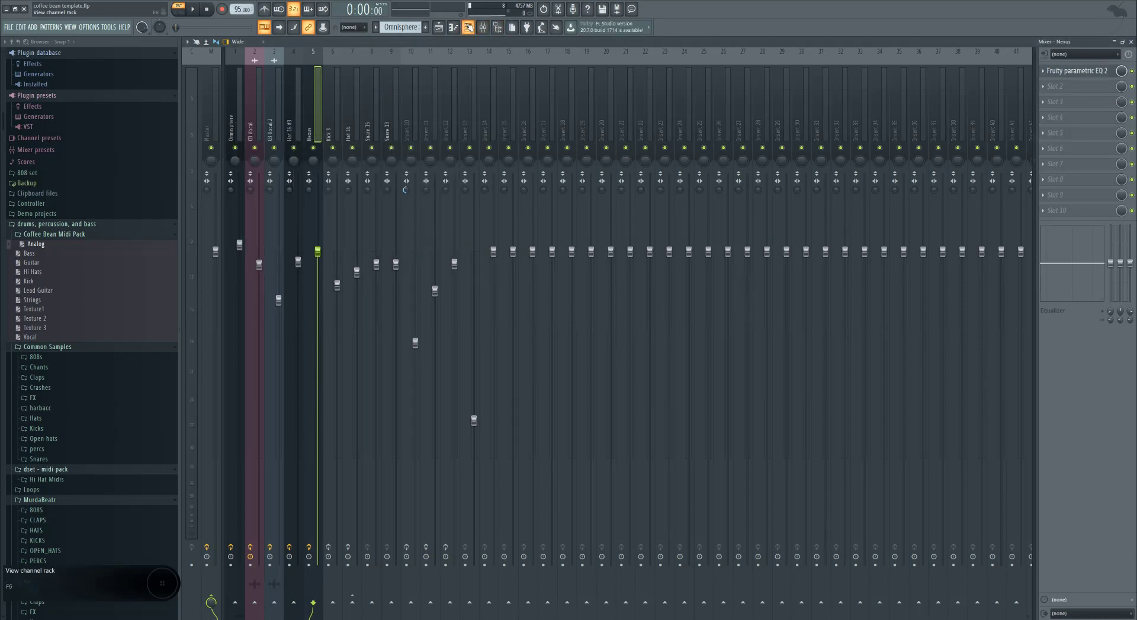
{"action": "left_click", "coordinate": [467, 27]}
{"action": "key", "text": "z"}
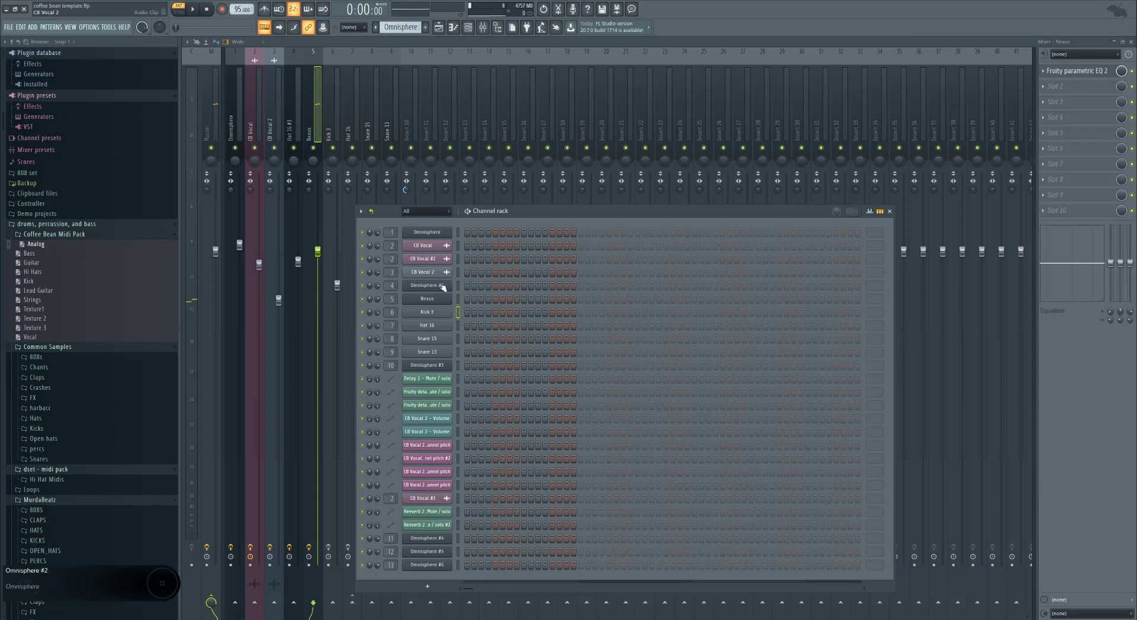
Review the Fruity Stereo Enhancer and both Fruity parametric EQ 2 effects on the Kick 3 mixer insert
{"action": "left_click", "coordinate": [333, 252]}
{"action": "left_click", "coordinate": [329, 548]}
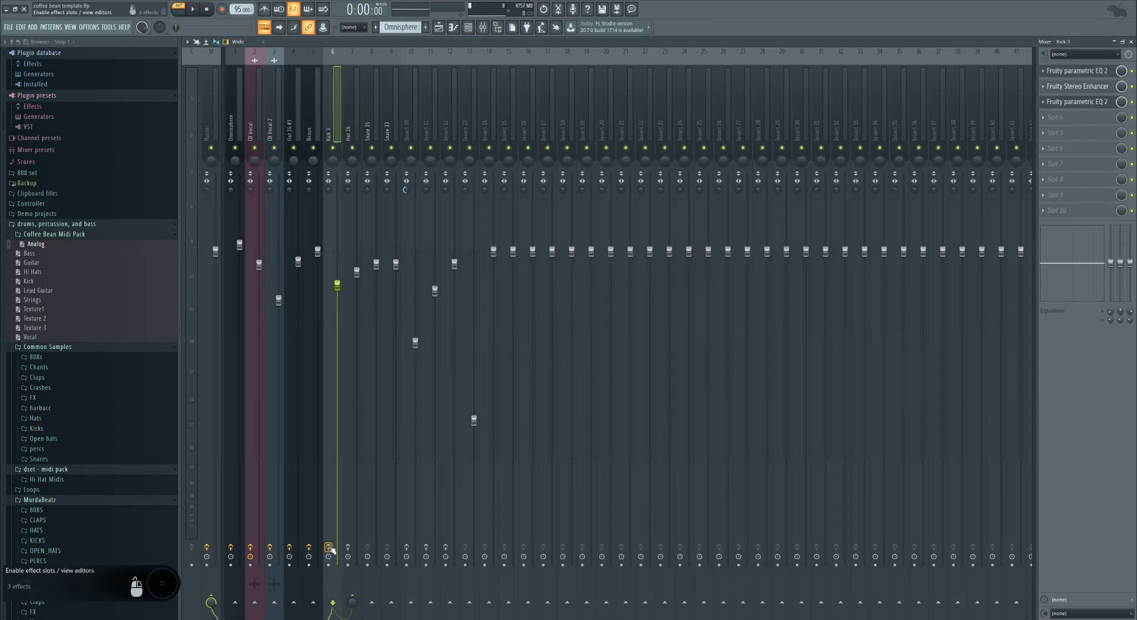
{"action": "left_click", "coordinate": [1103, 88]}
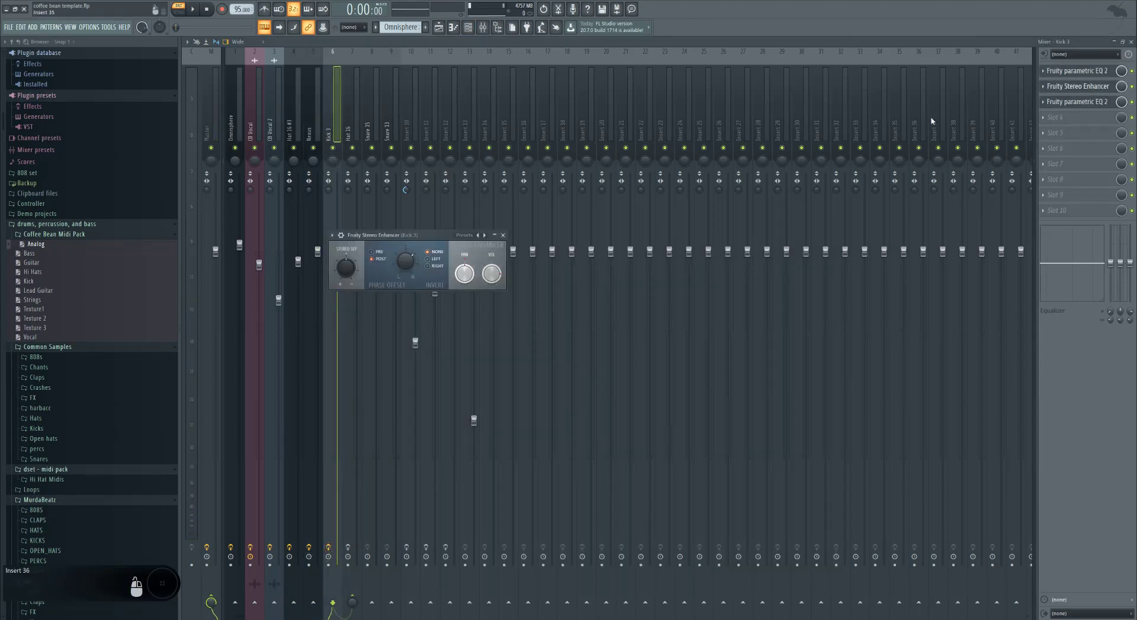
{"action": "left_click", "coordinate": [502, 236]}
{"action": "left_click", "coordinate": [1077, 102]}
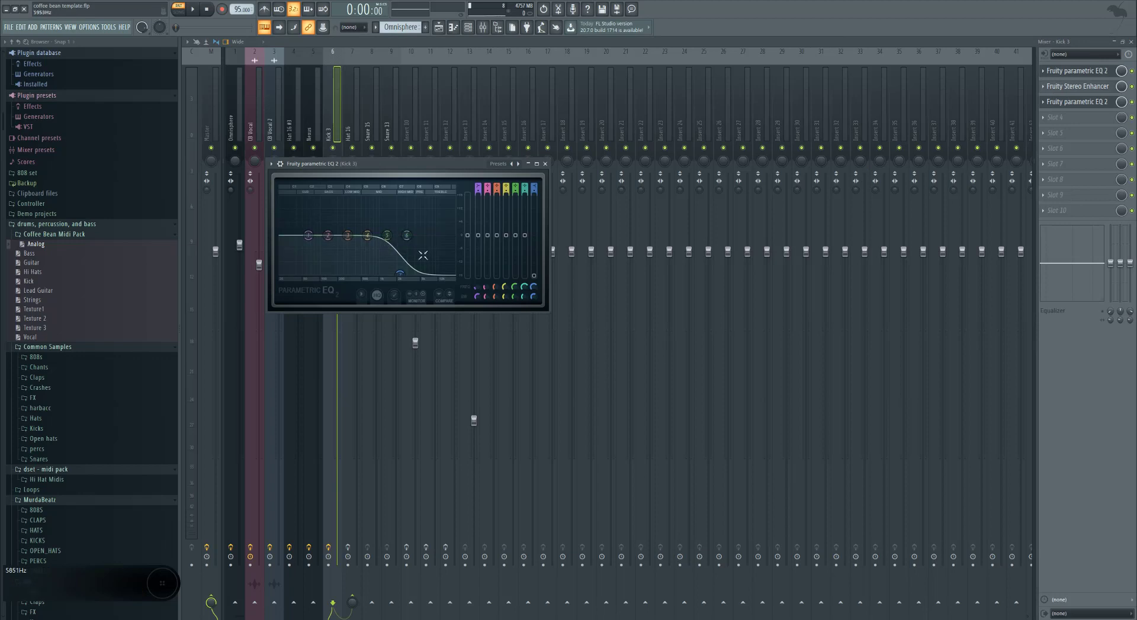
{"action": "left_click", "coordinate": [1076, 71]}
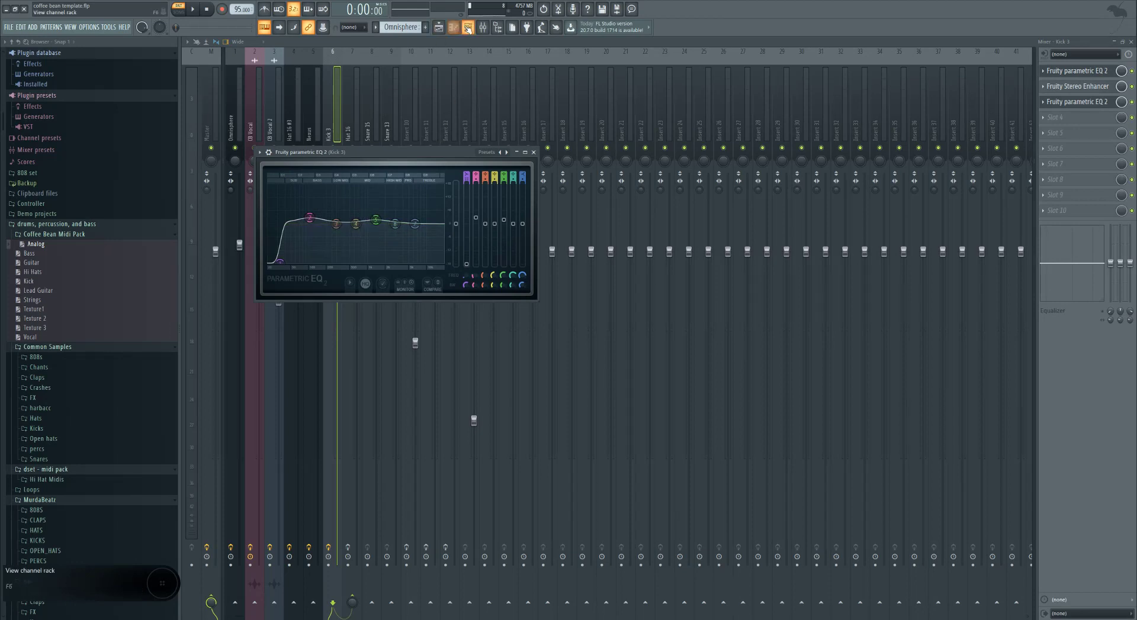
{"action": "left_click", "coordinate": [336, 131]}
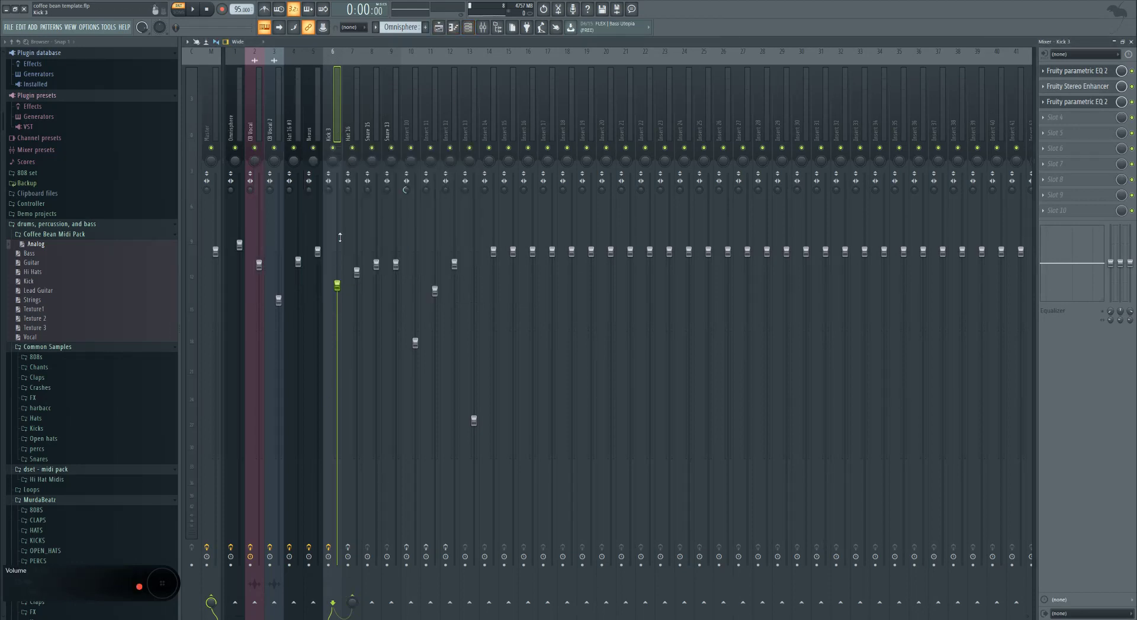
Inspect the compressor settings of the Fruity Limiter on the Hat 16 mixer insert
{"action": "left_click", "coordinate": [349, 130]}
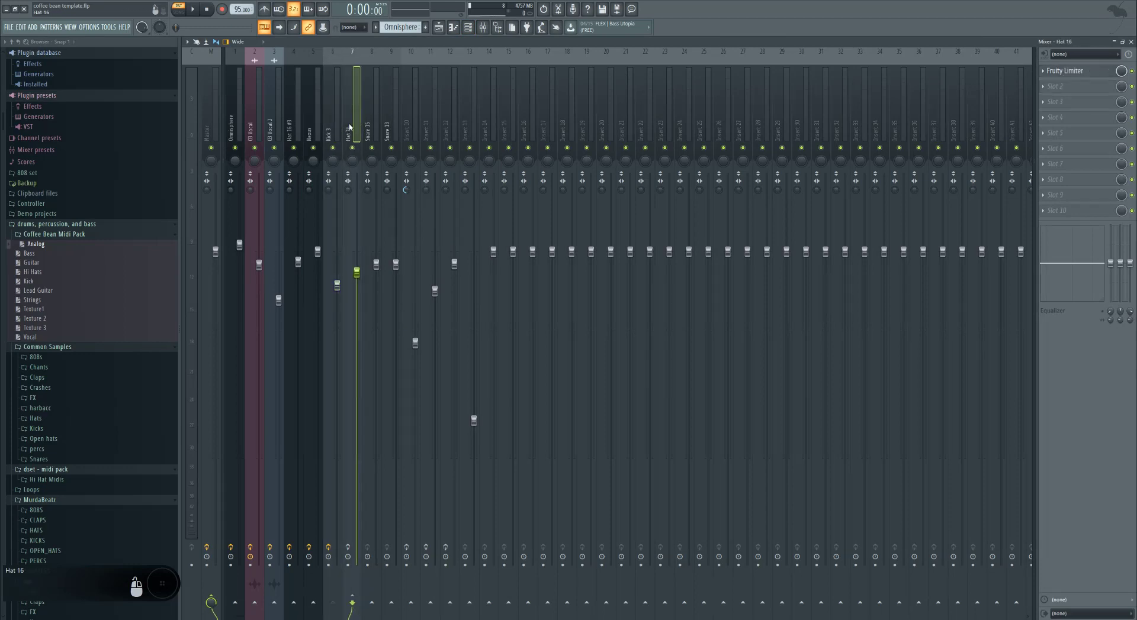
{"action": "left_click", "coordinate": [1062, 71]}
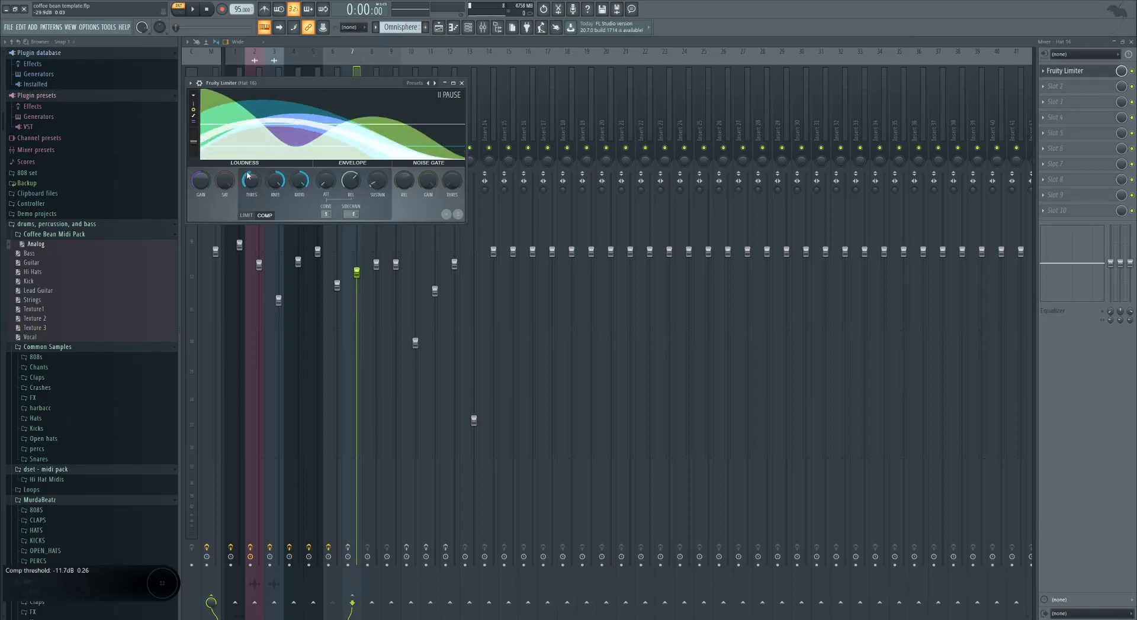
{"action": "left_click", "coordinate": [461, 83]}
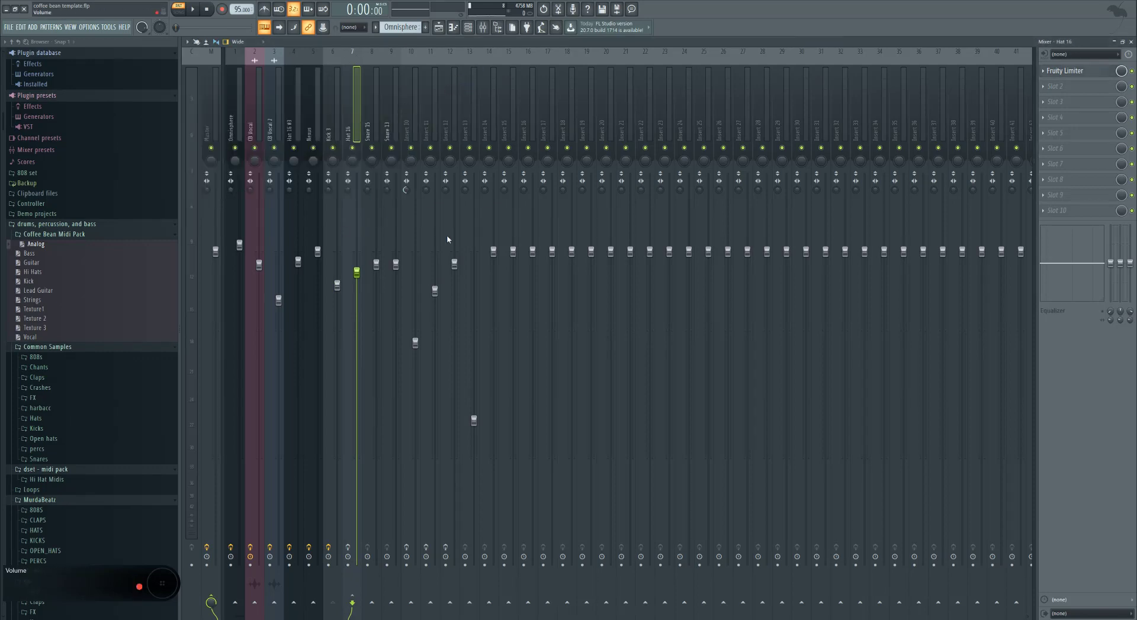
Inspect the Fruity soft clipper on the Master mixer track
{"action": "left_click", "coordinate": [330, 106]}
{"action": "left_click", "coordinate": [215, 134]}
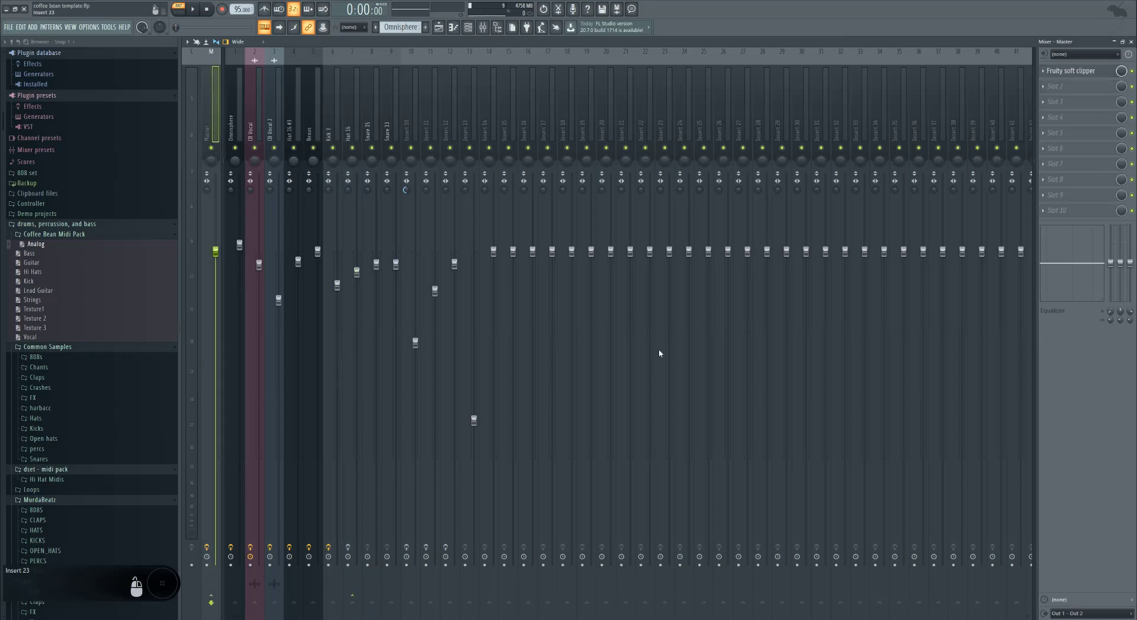
{"action": "left_click", "coordinate": [1072, 71]}
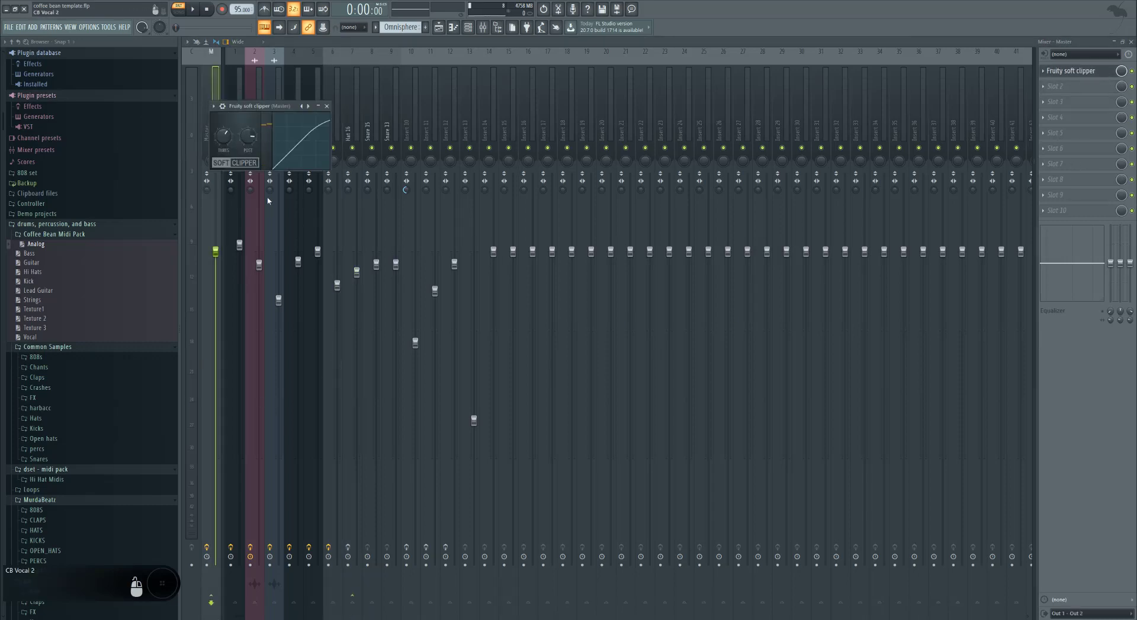
{"action": "left_click", "coordinate": [327, 107]}
Revisit the Kick 3 and Hat 16 mixer inserts and check their channels in the channel rack
{"action": "left_click", "coordinate": [329, 114]}
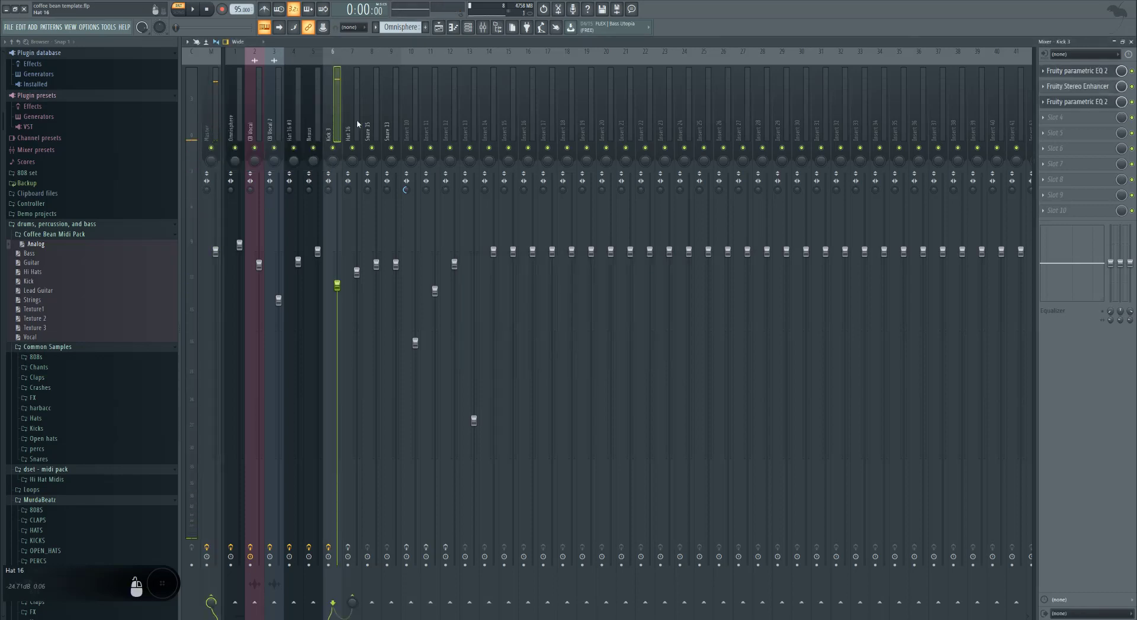
{"action": "left_click", "coordinate": [356, 141]}
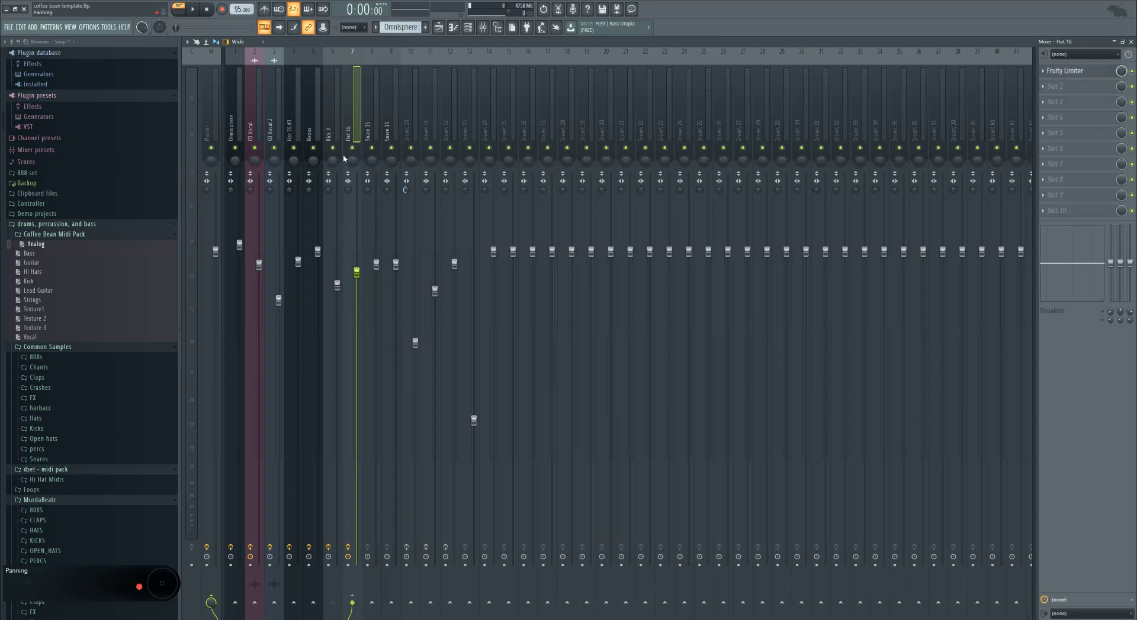
{"action": "key", "text": "F6"}
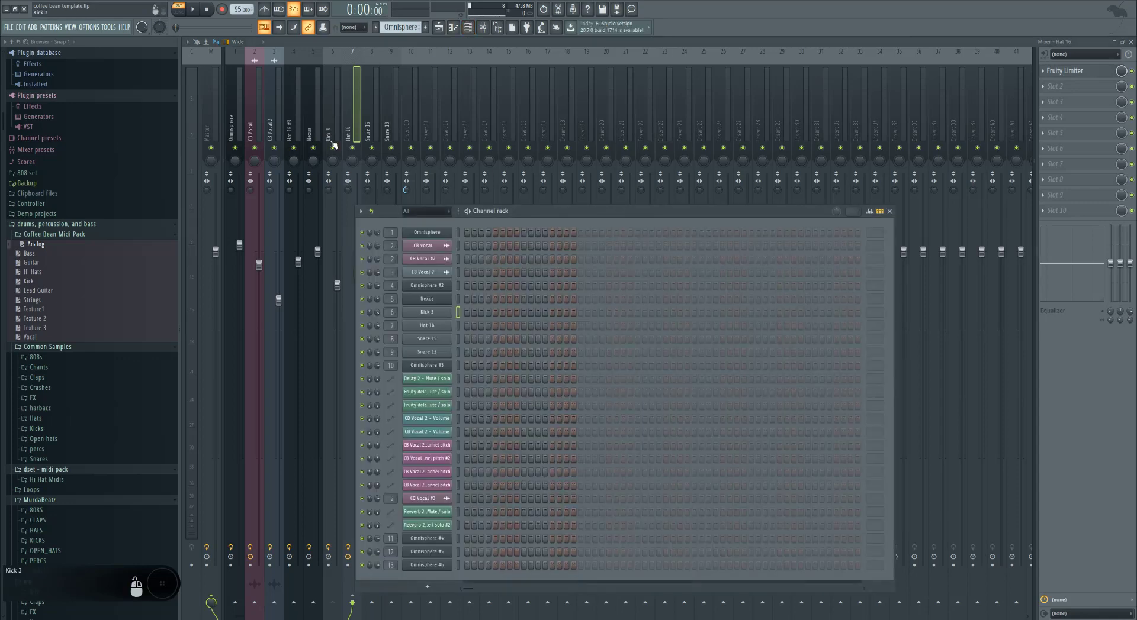
Check the Snare 15 insert's effect slots and look over the Snare 15 and Snare 13 channels
{"action": "left_click", "coordinate": [376, 145]}
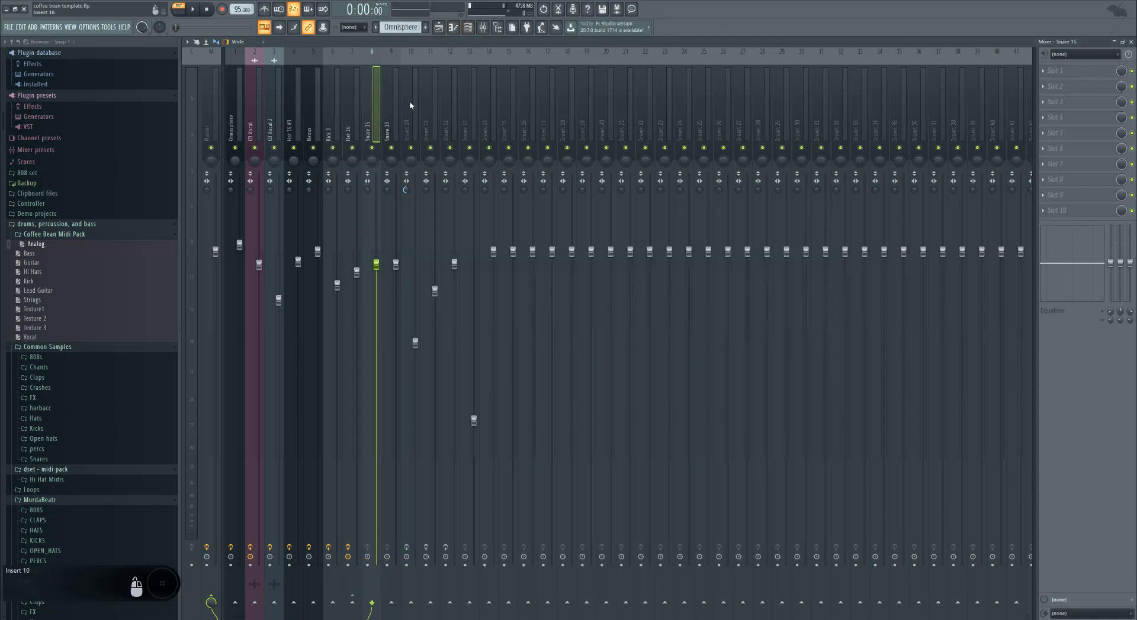
{"action": "left_click", "coordinate": [467, 27]}
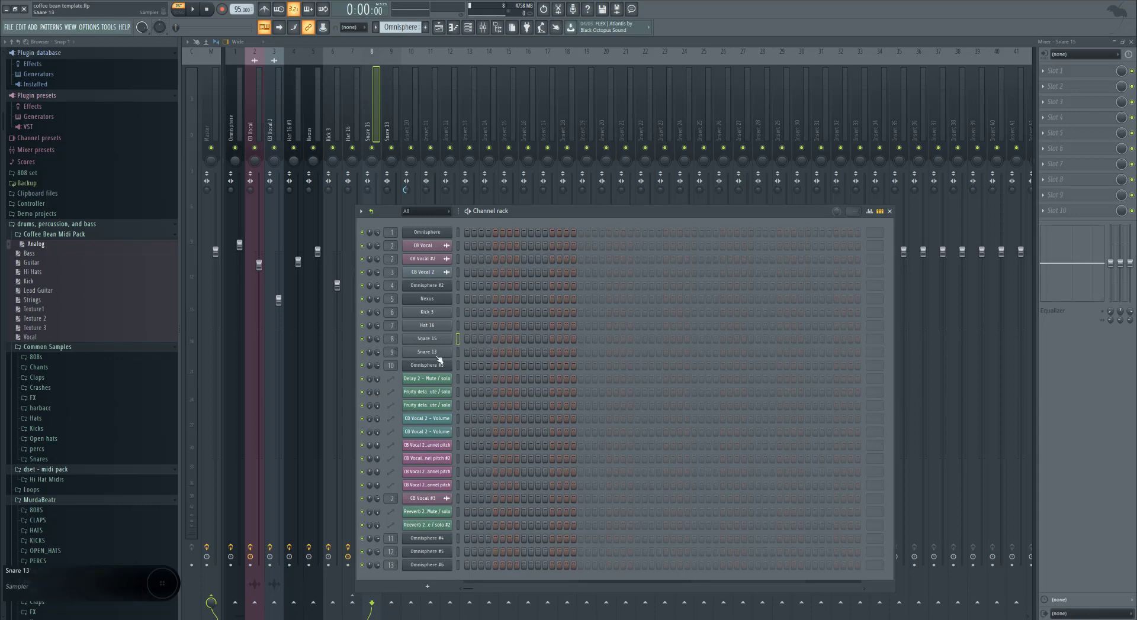
{"action": "left_click", "coordinate": [458, 352]}
Review mixer insert 10's Fruity Love Philter, Fruity parametric EQ 2 and Fruity Stereo Enhancer, and audition the Omnisphere #3 channel
{"action": "left_click", "coordinate": [406, 124]}
{"action": "left_click", "coordinate": [497, 28]}
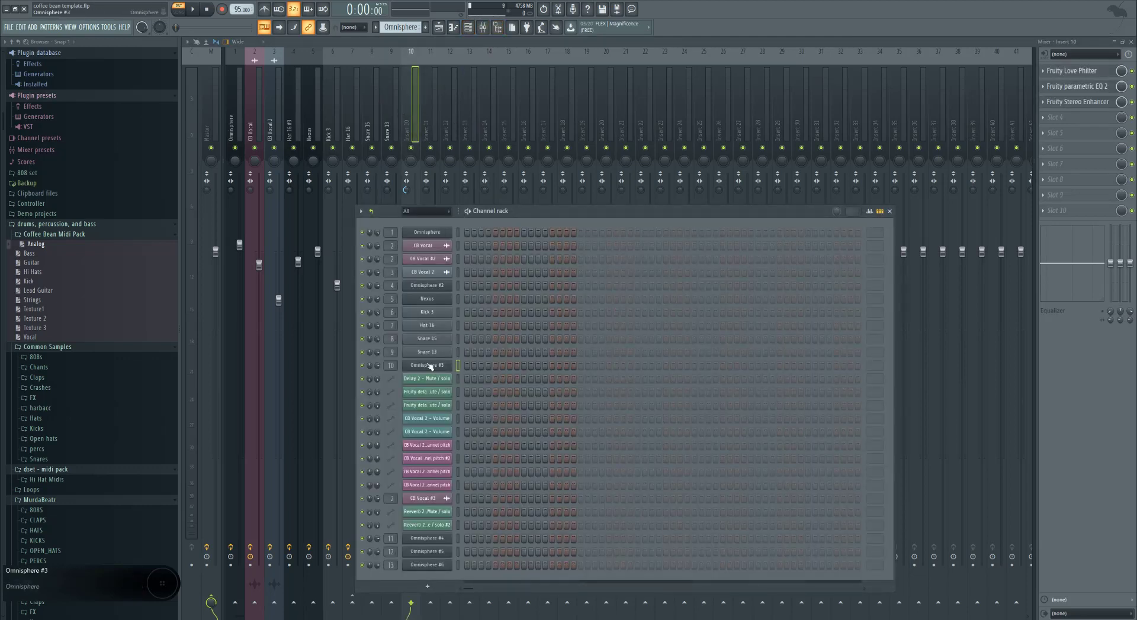
{"action": "left_click", "coordinate": [414, 161]}
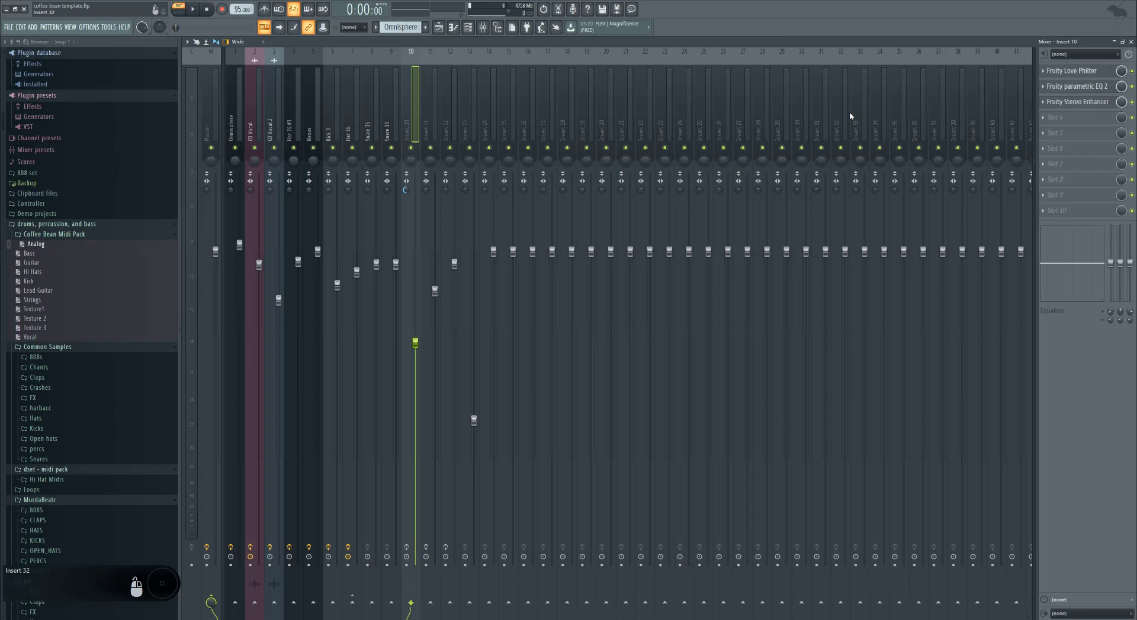
{"action": "left_click", "coordinate": [1099, 73]}
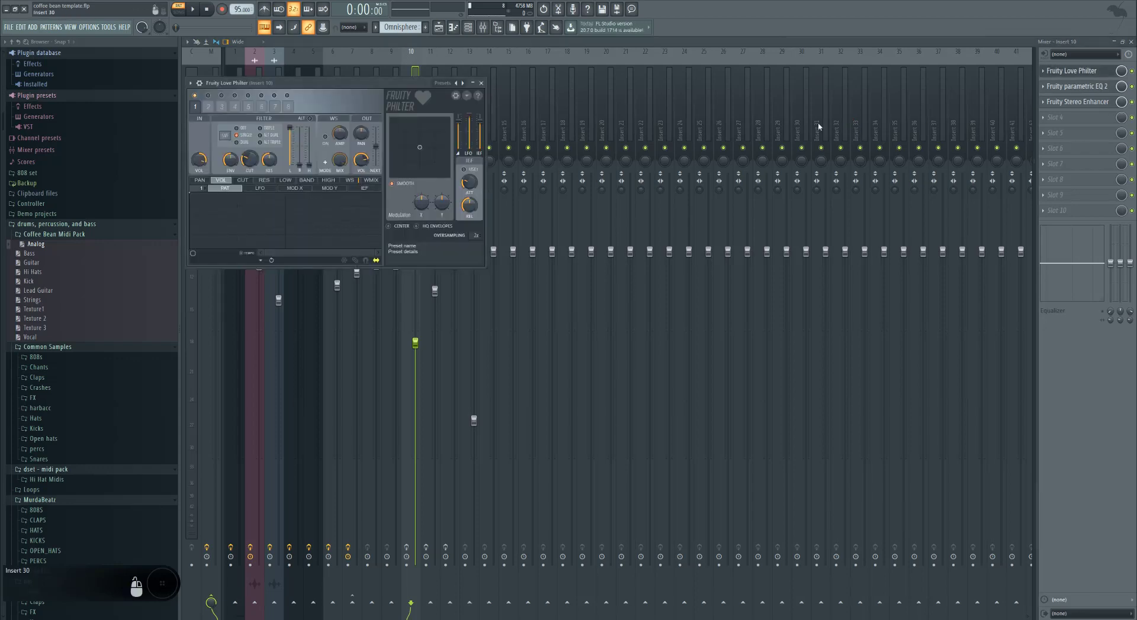
{"action": "left_click", "coordinate": [481, 85]}
{"action": "left_click", "coordinate": [1103, 89]}
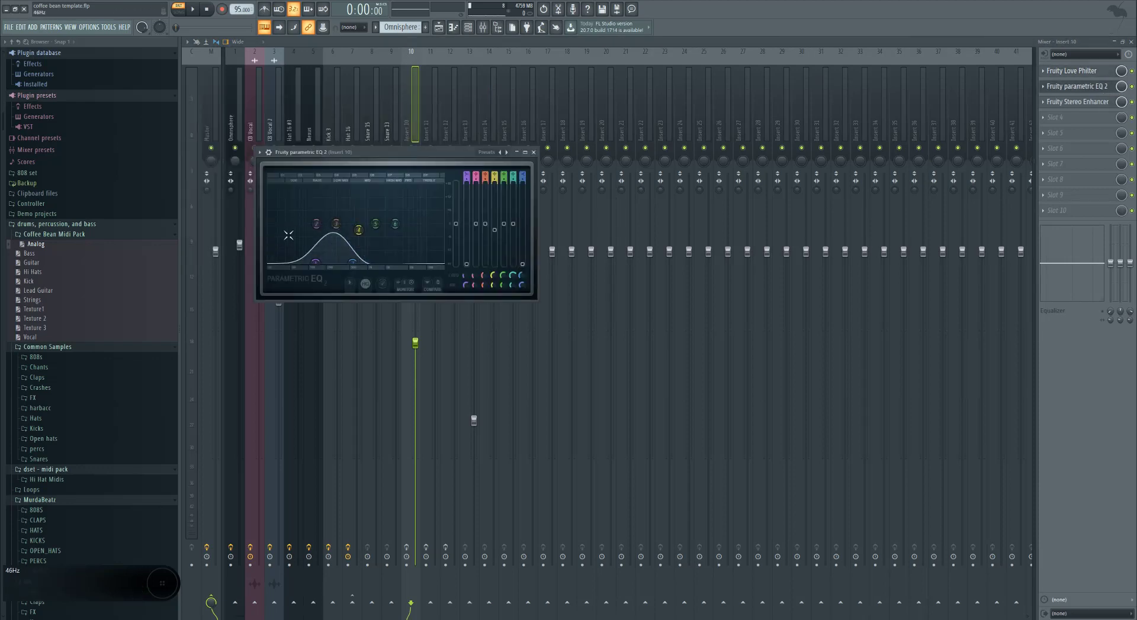
{"action": "left_click", "coordinate": [1079, 106]}
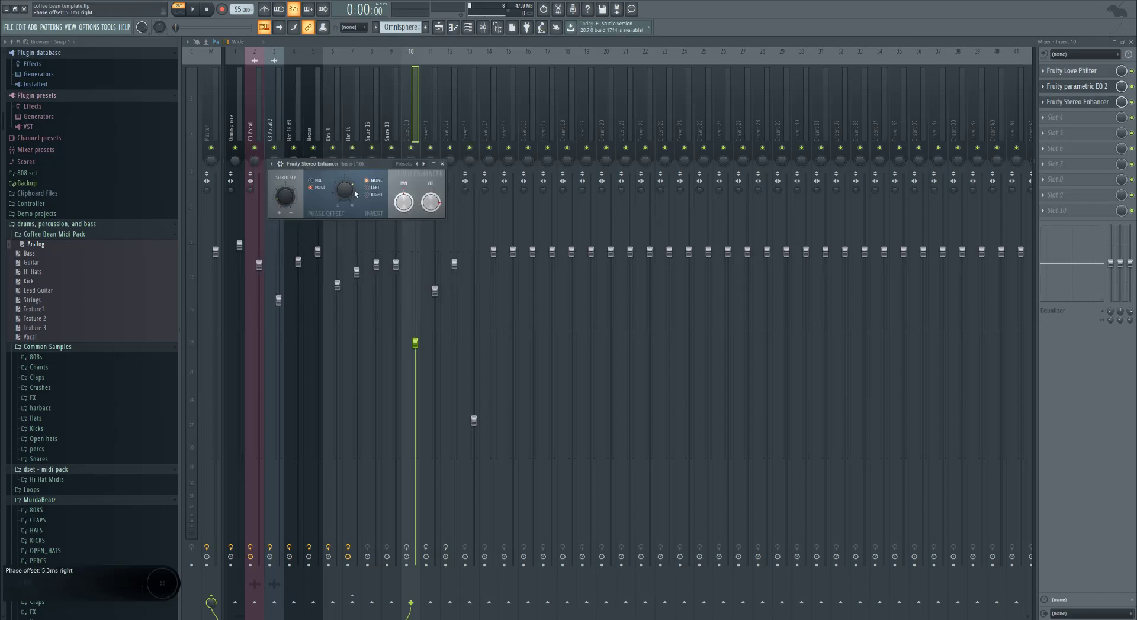
{"action": "left_click", "coordinate": [442, 164]}
{"action": "left_click", "coordinate": [468, 27]}
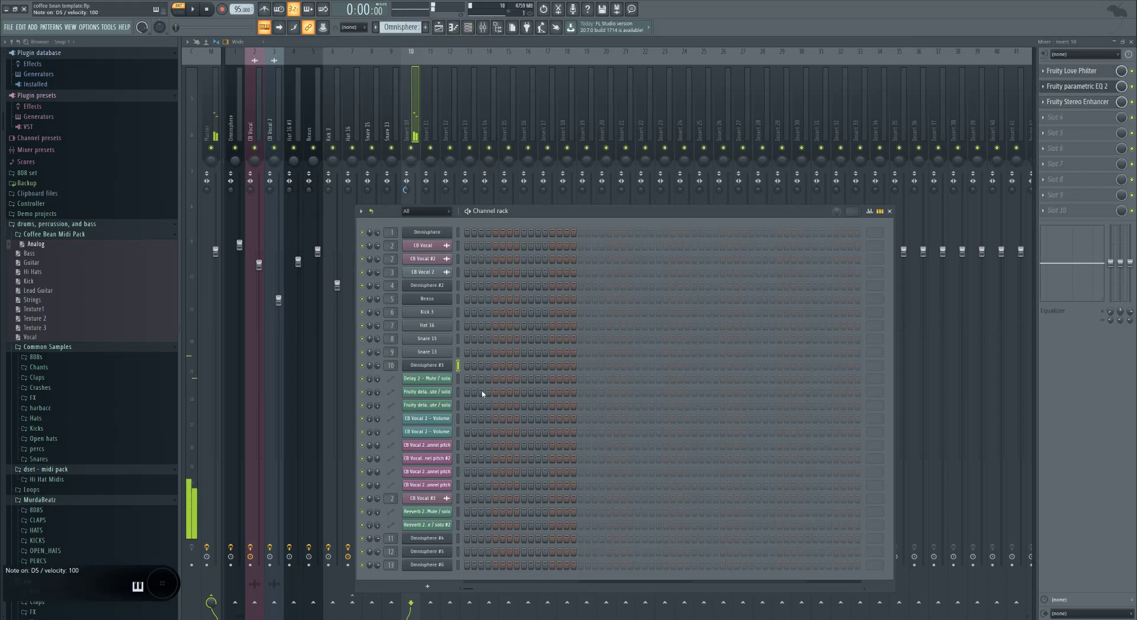
Check which channel feeds mixer insert 11 and inspect the insert's Gross Beat effect
{"action": "left_click", "coordinate": [427, 121]}
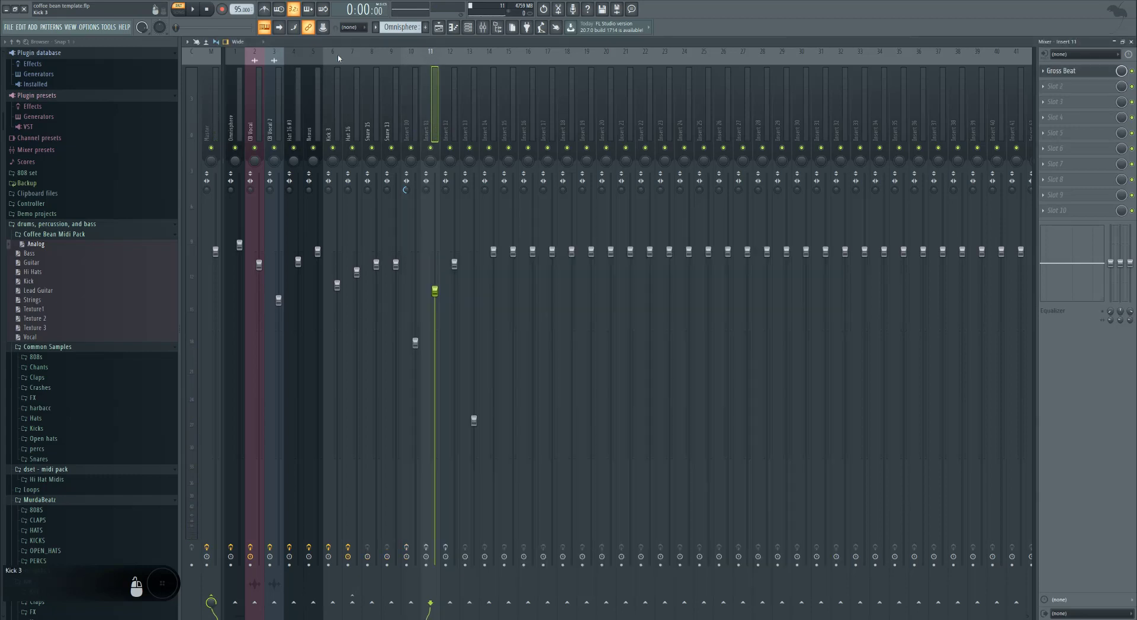
{"action": "left_click", "coordinate": [468, 28]}
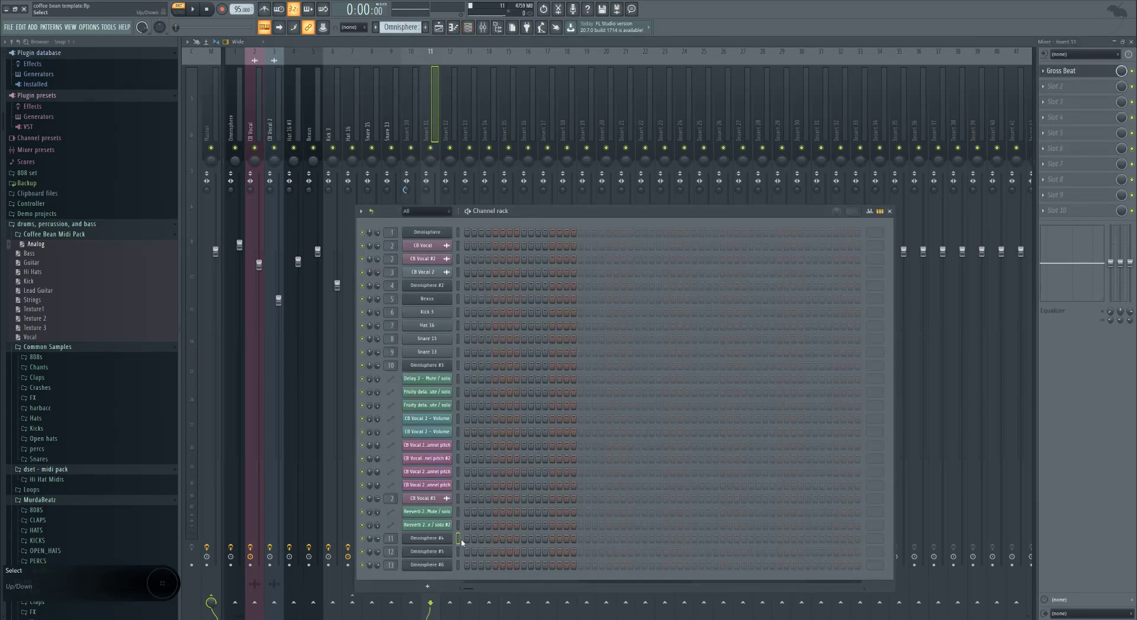
{"action": "left_click", "coordinate": [435, 117]}
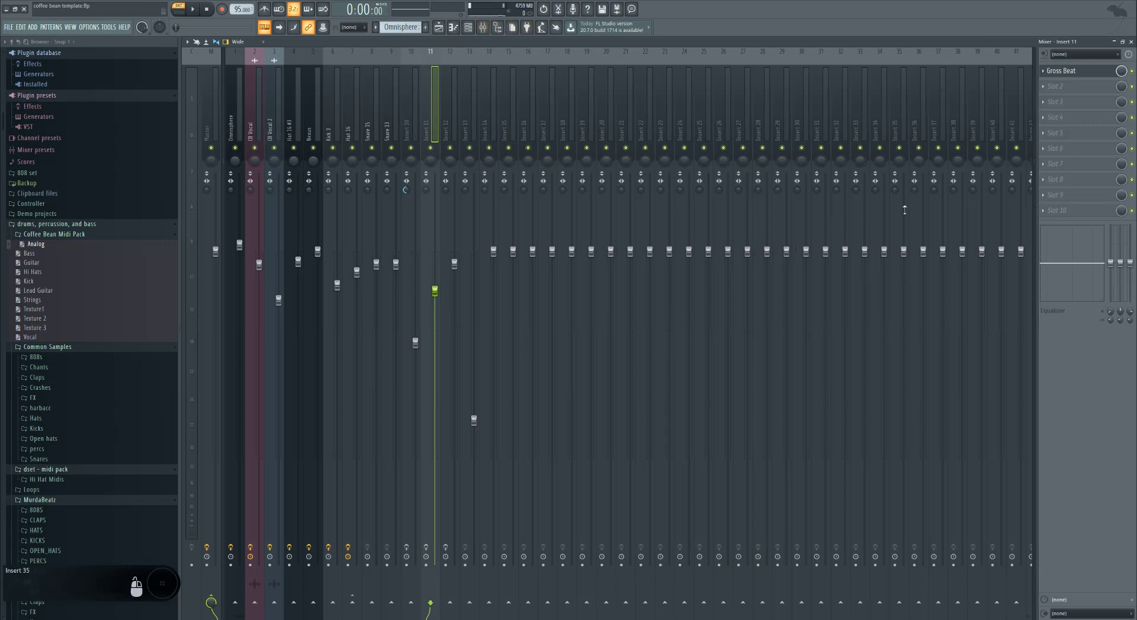
{"action": "left_click", "coordinate": [1059, 70]}
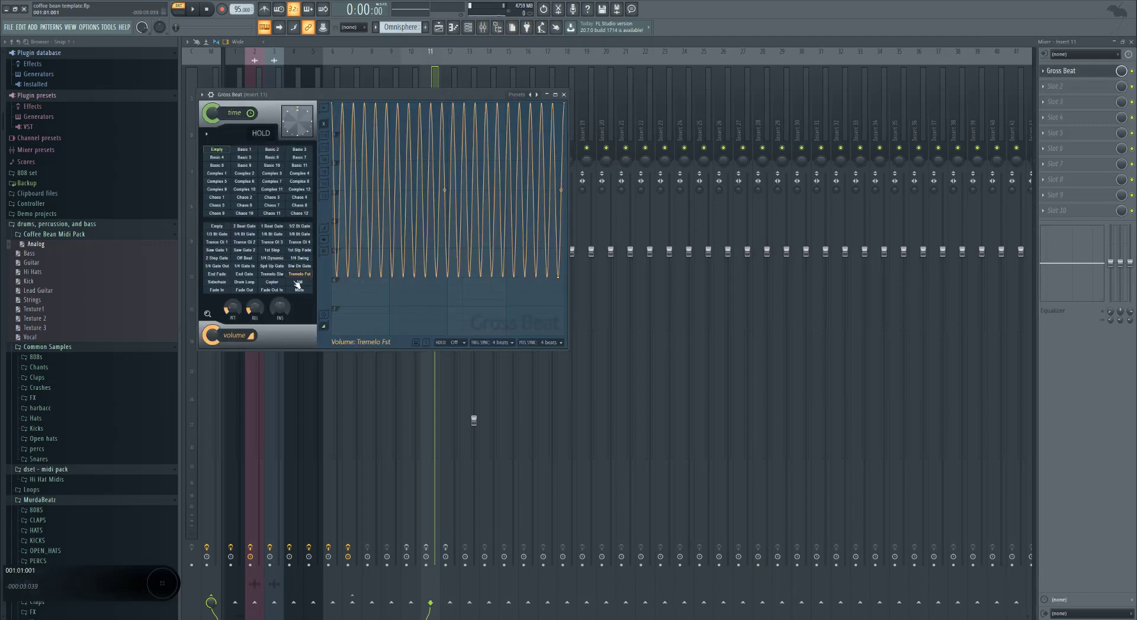
{"action": "left_click", "coordinate": [564, 95]}
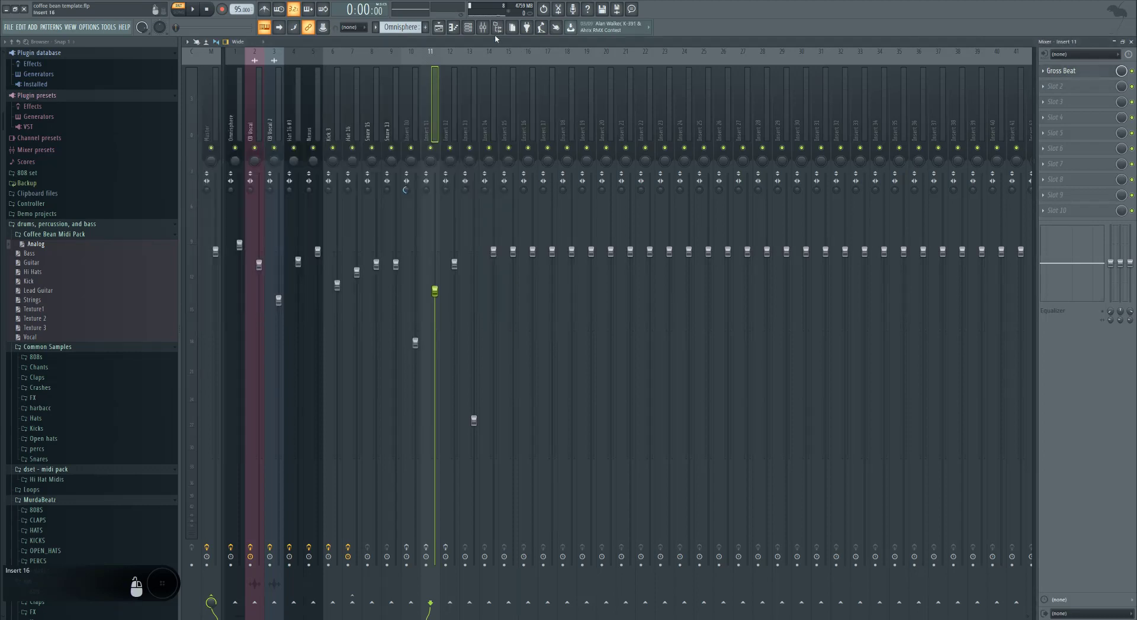
Audition the Omnisphere #4 channel with a test note in the piano roll, delete the note and return to the mixer
{"action": "left_click", "coordinate": [468, 27]}
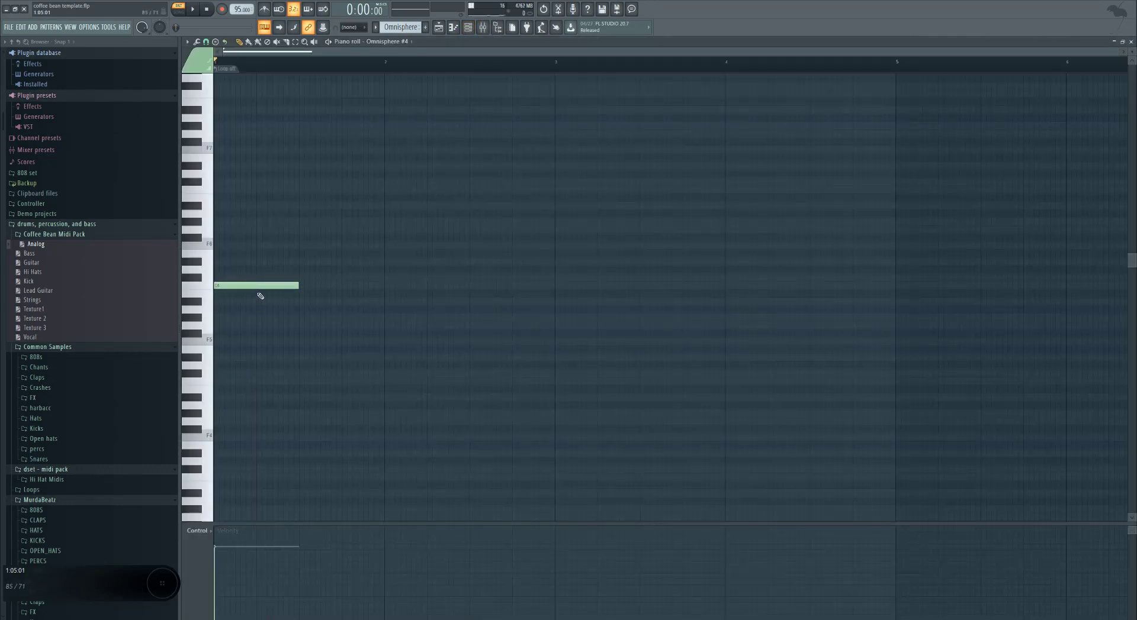
{"action": "key", "text": "space"}
{"action": "key", "text": "space"}
{"action": "right_click", "coordinate": [284, 286]}
{"action": "left_click", "coordinate": [488, 29]}
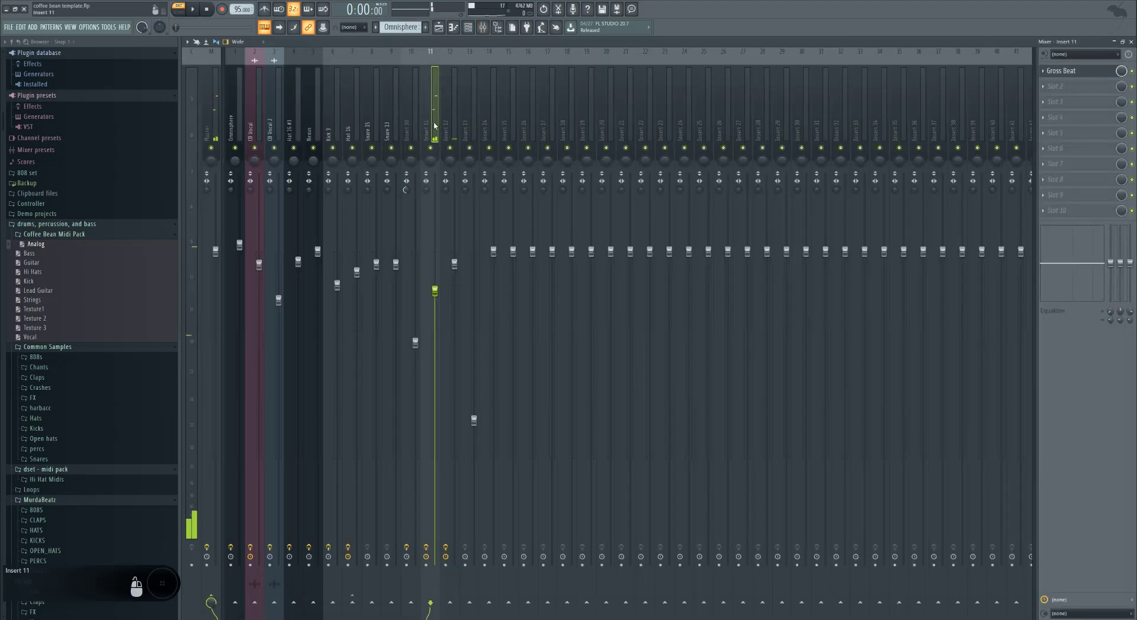
Check the Omnisphere #5 channel on mixer insert 12 and inspect the insert's Fruity Reeverb 2 and RC-20 Retro Color effects
{"action": "left_click", "coordinate": [454, 111]}
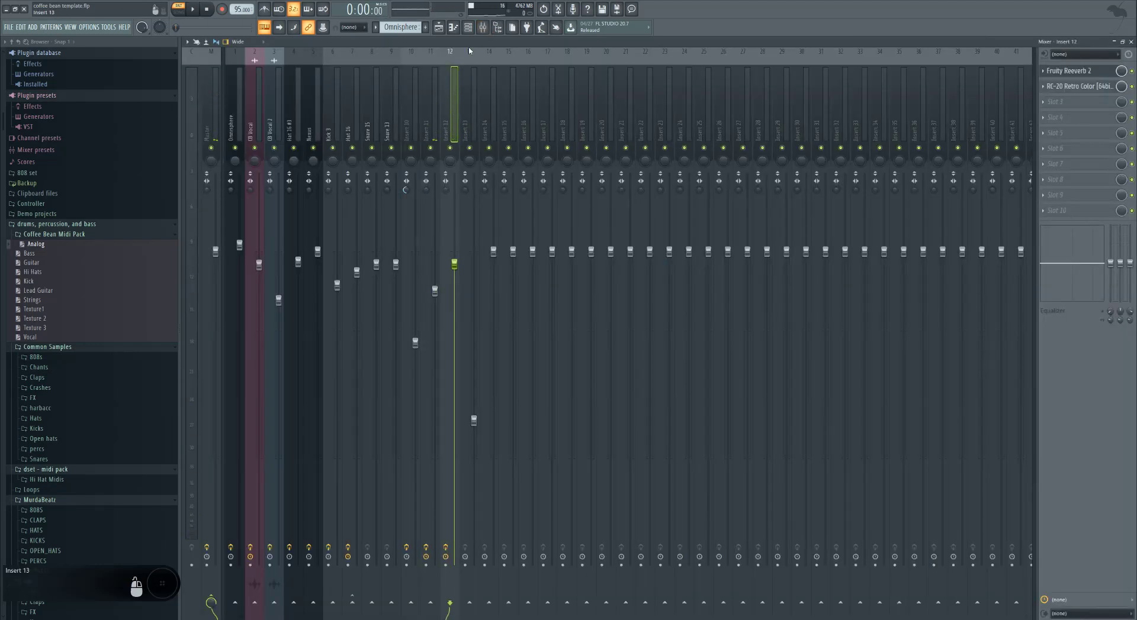
{"action": "left_click", "coordinate": [468, 27]}
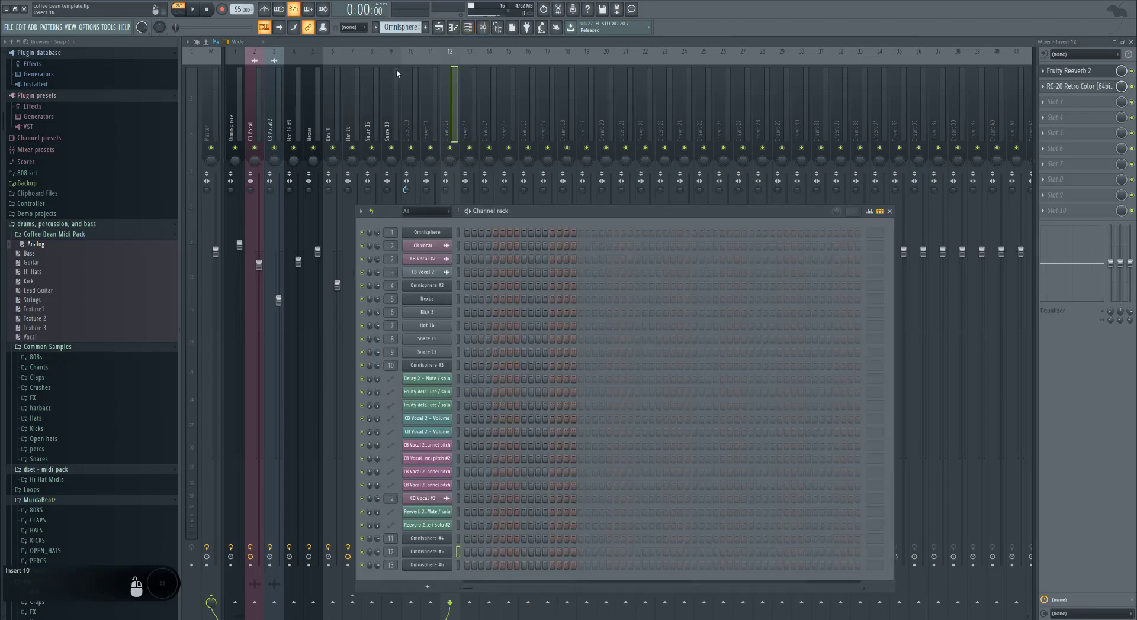
{"action": "key", "text": "F6"}
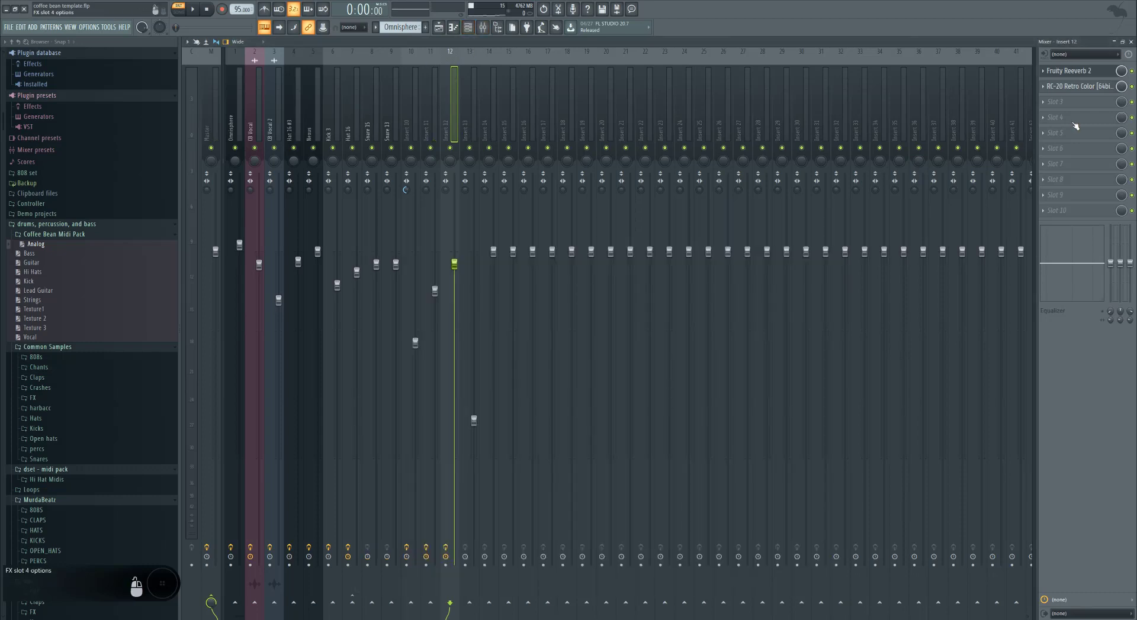
{"action": "left_click", "coordinate": [1077, 71]}
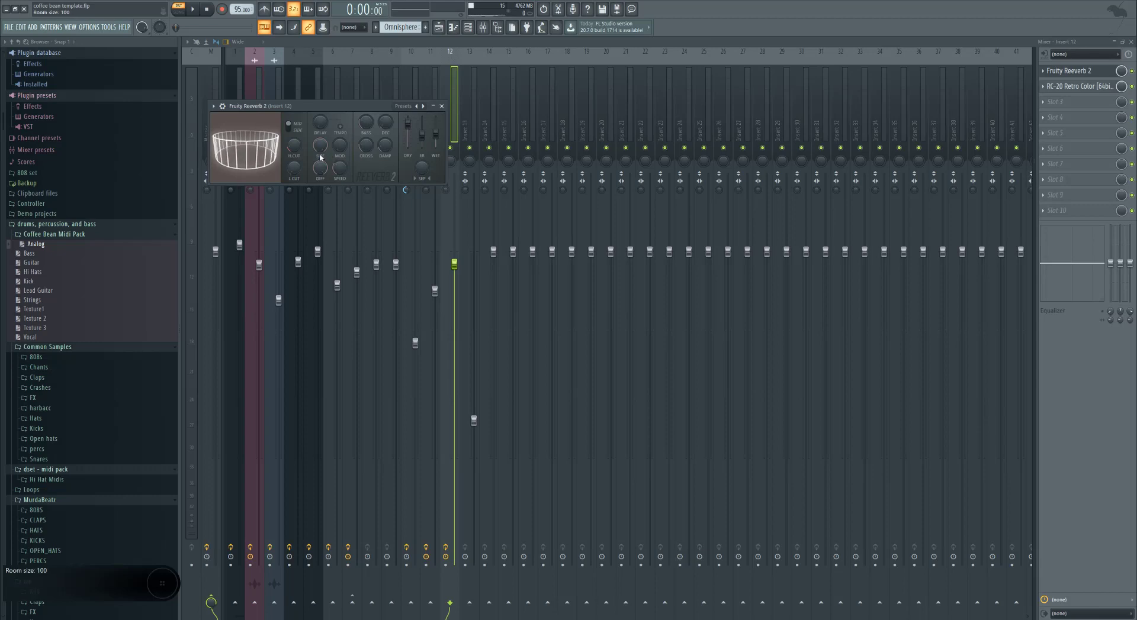
{"action": "left_click", "coordinate": [1066, 93]}
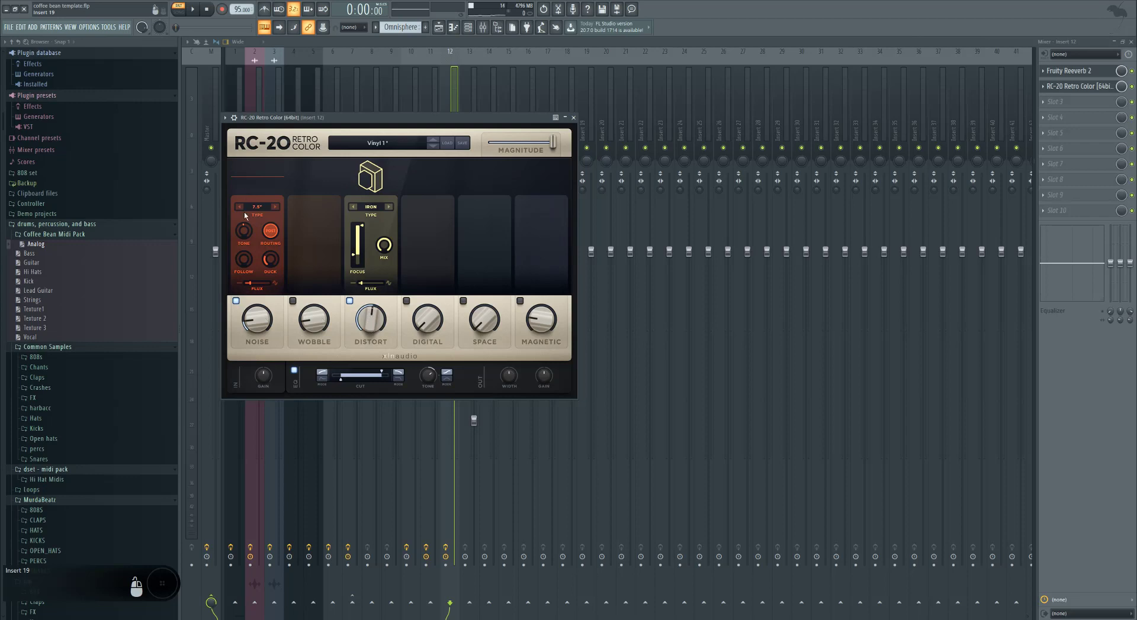
{"action": "left_click", "coordinate": [573, 118]}
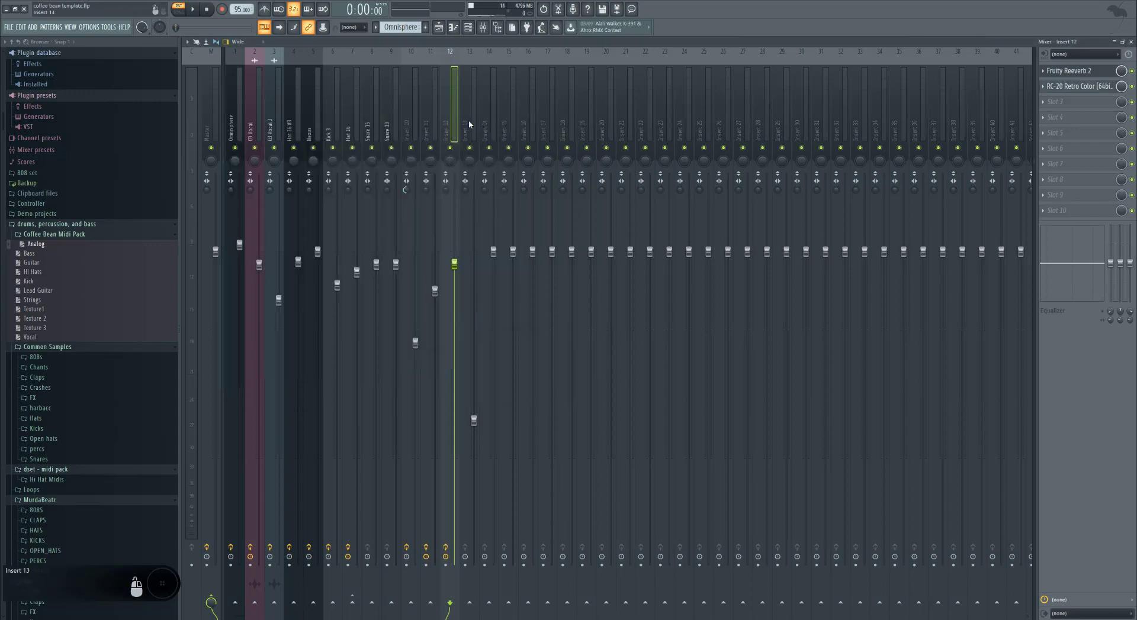
Check mixer insert 13's effect slots and its Omnisphere #6 channel in the channel rack
{"action": "left_click", "coordinate": [471, 122]}
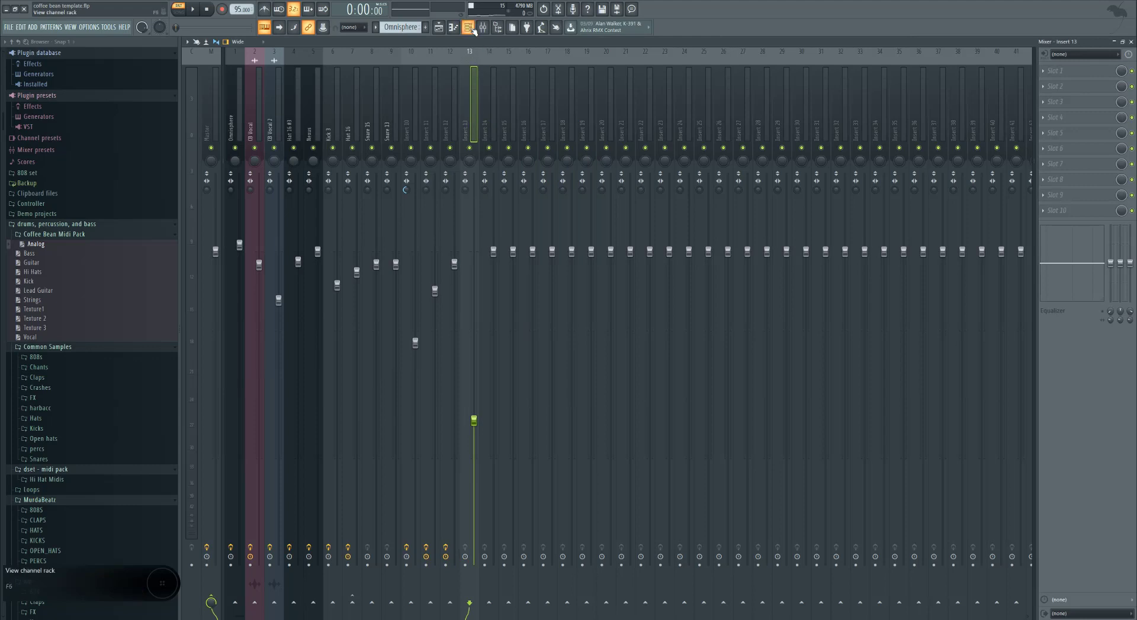
{"action": "left_click", "coordinate": [474, 28]}
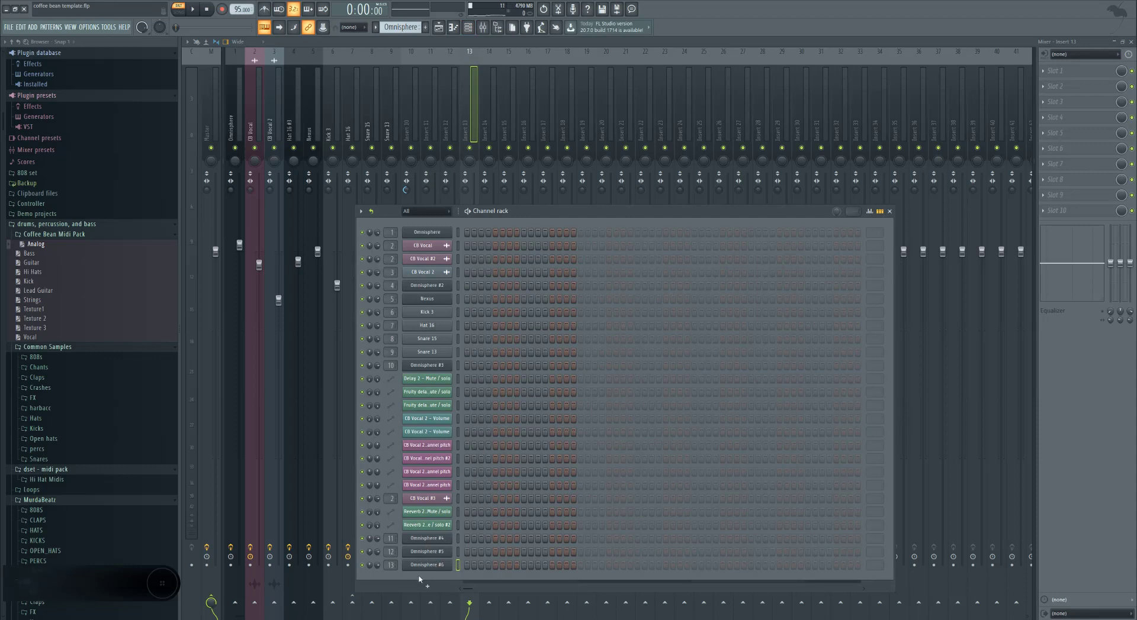
{"action": "left_click", "coordinate": [473, 125]}
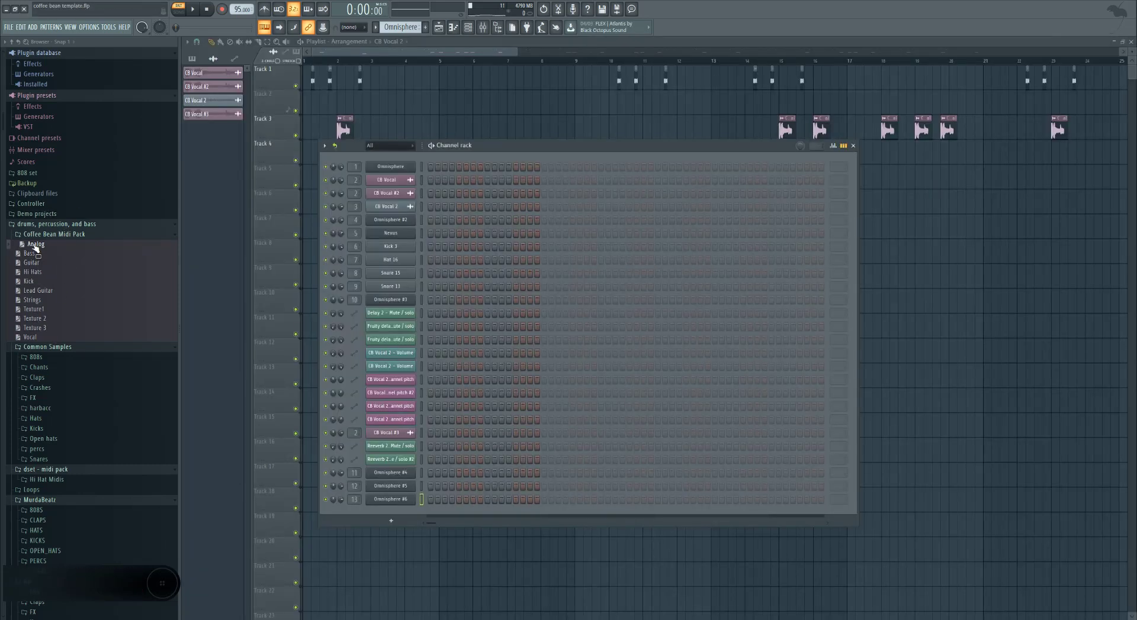
Load the Analog MIDI file from the Coffee Bean Midi Pack onto the first Omnisphere channel and play it in the piano roll
{"action": "left_click_drag", "start_coordinate": [35, 251], "coordinate": [453, 171]}
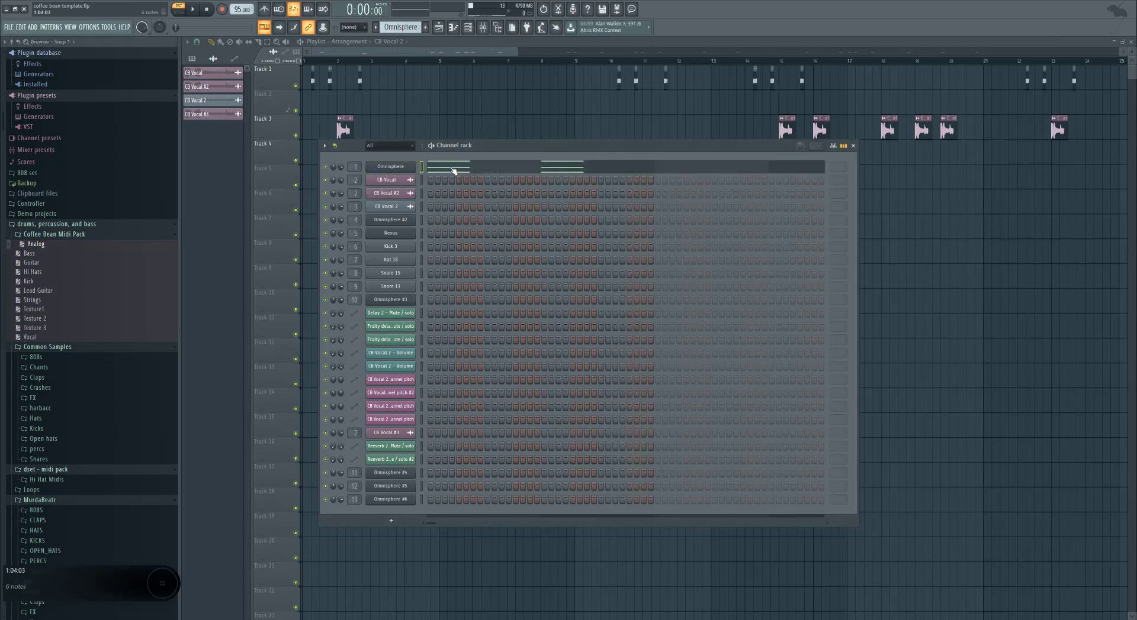
{"action": "left_click", "coordinate": [453, 171]}
{"action": "key", "text": "space"}
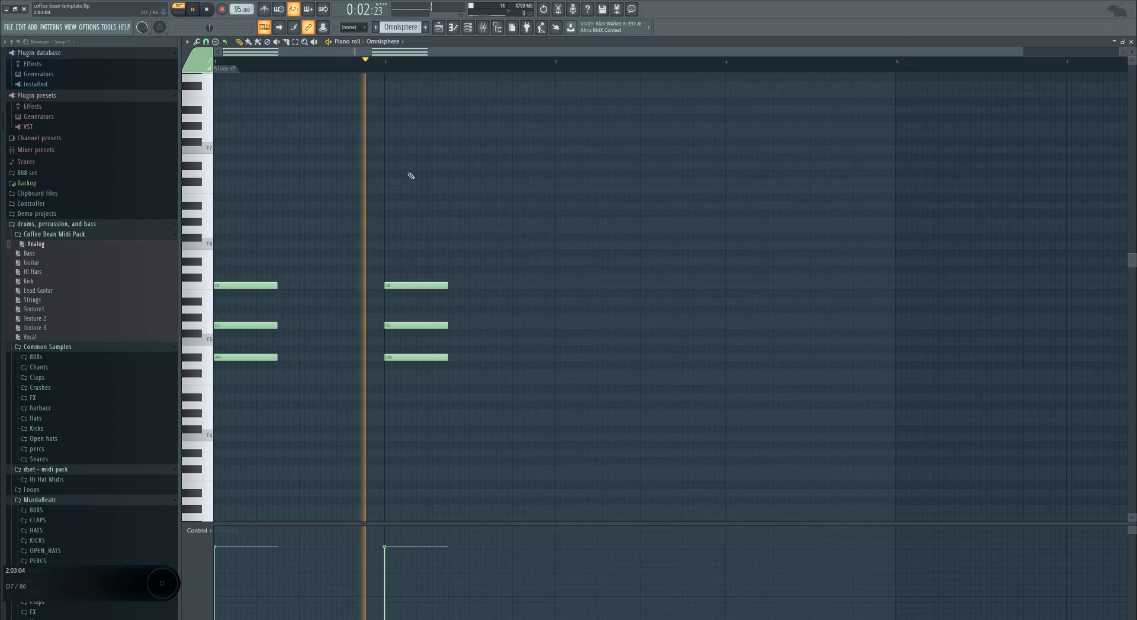
{"action": "key", "text": "space"}
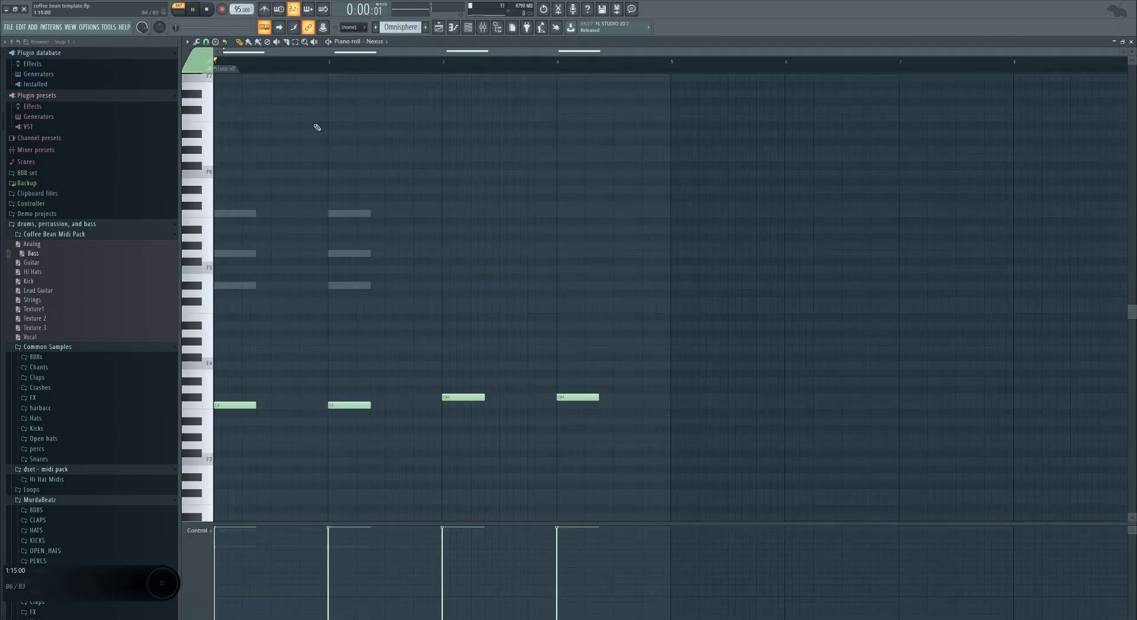
Load the Bass MIDI onto the Nexus channel and the Guitar MIDI onto Omnisphere #2, playing the patterns back
{"action": "key", "text": "space"}
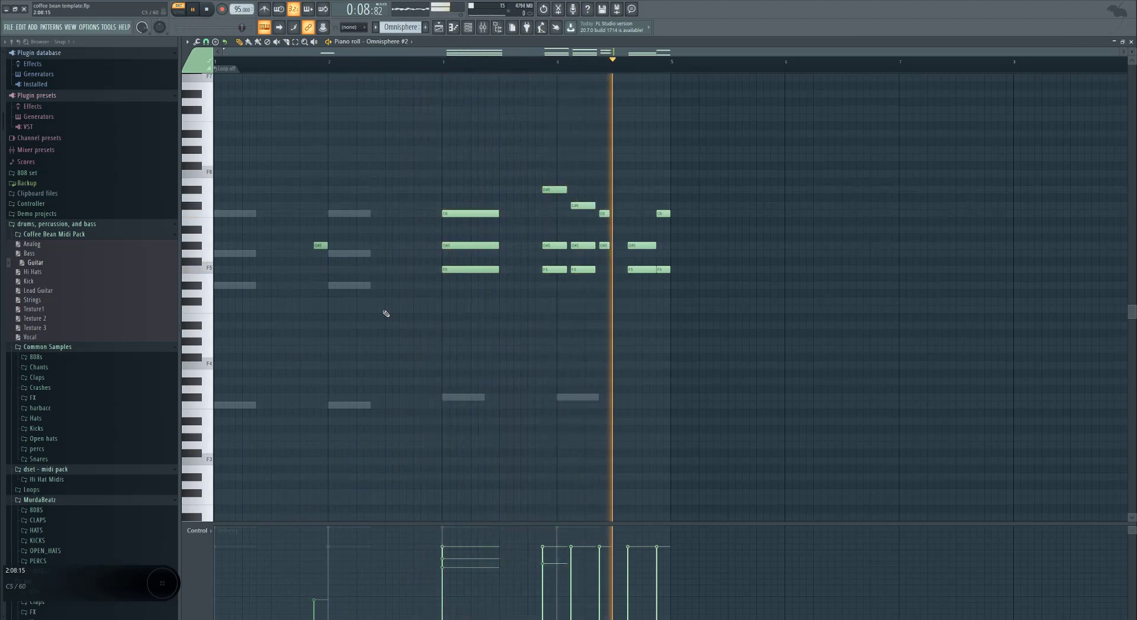
{"action": "key", "text": "space"}
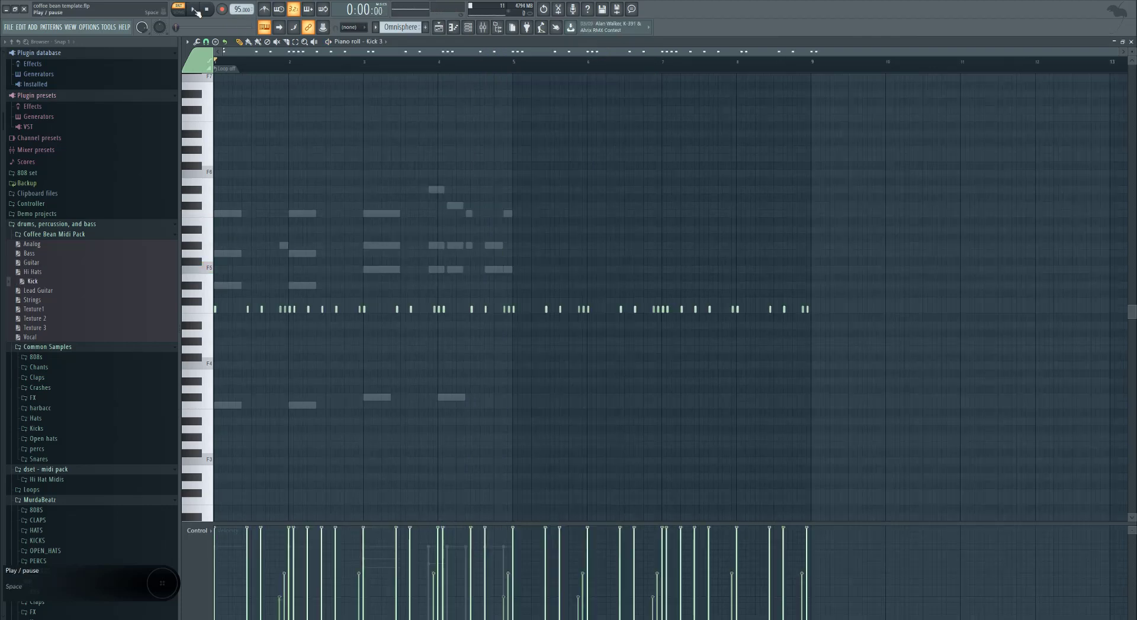
Load the Kick MIDI onto Kick 3 and the Hi Hats MIDI onto Hat 16, and play the drum patterns
{"action": "left_click", "coordinate": [196, 10]}
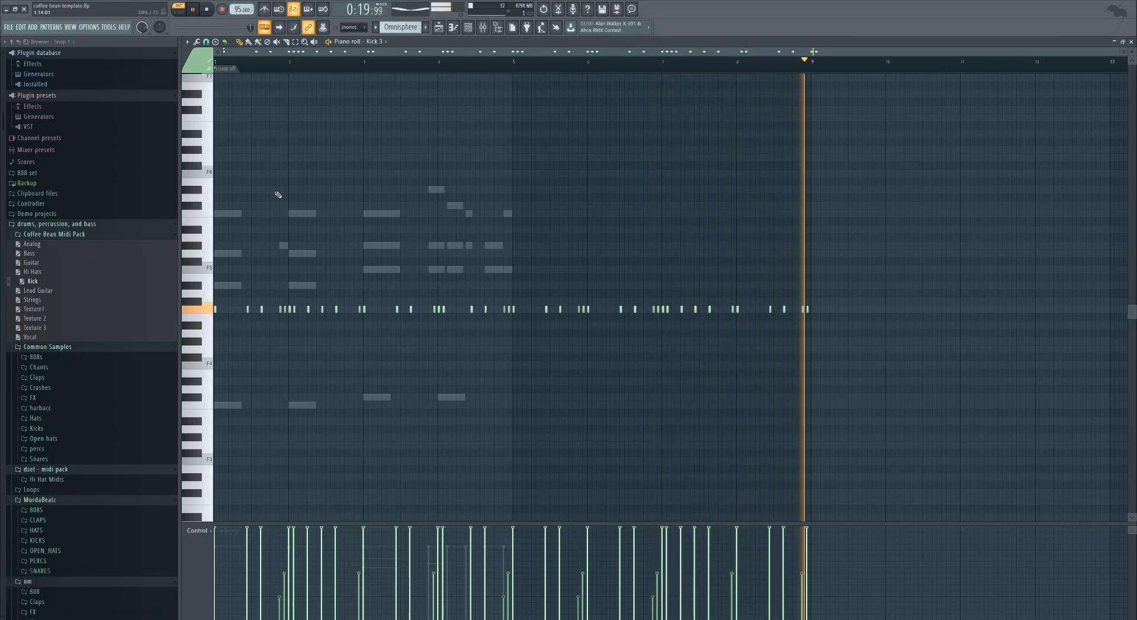
{"action": "left_click", "coordinate": [202, 10]}
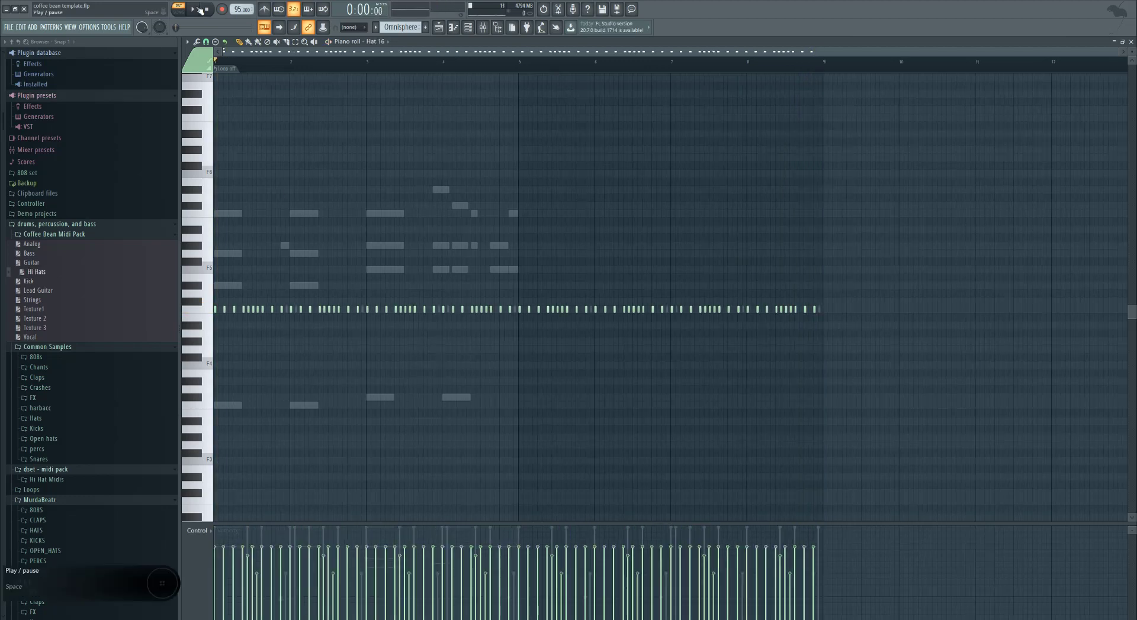
{"action": "left_click", "coordinate": [202, 10]}
Add looping snare hits for Snare 15 and Snare 13 in the channel rack and check Snare 13's sampler settings
{"action": "left_click", "coordinate": [468, 28]}
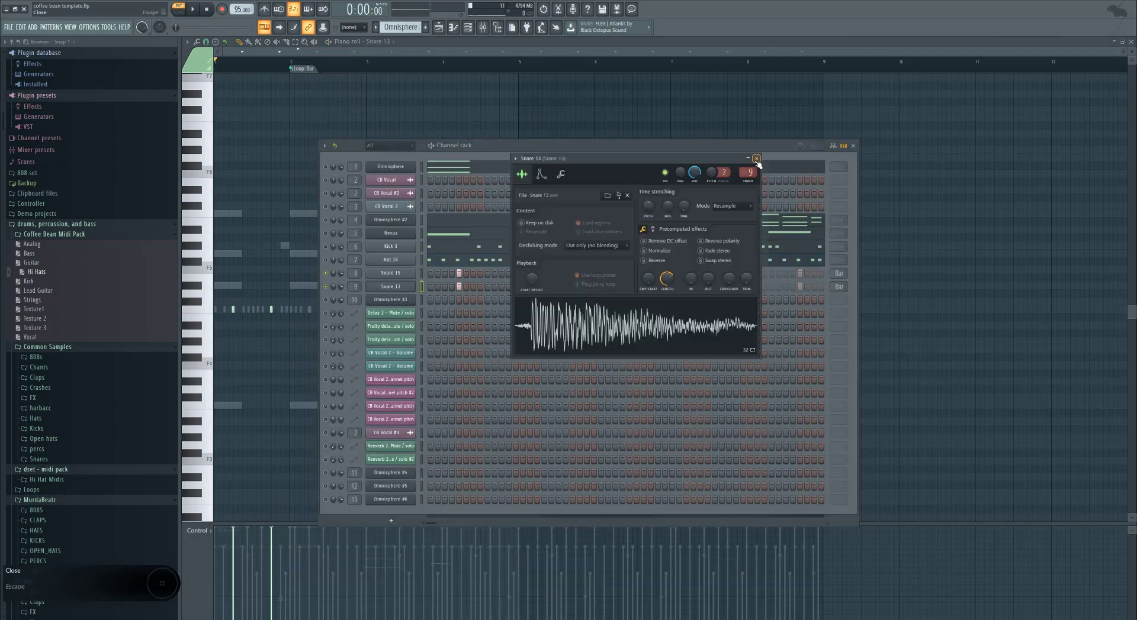
{"action": "left_click", "coordinate": [757, 161]}
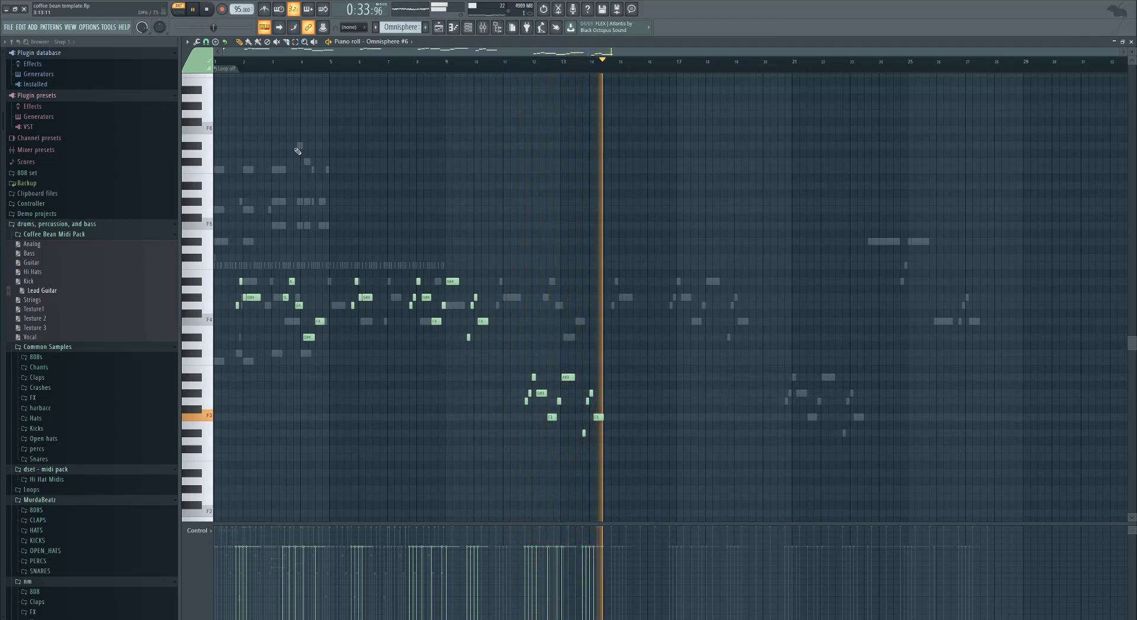
Load the Lead Guitar MIDI onto Omnisphere #6, play it through and return to the channel rack
{"action": "key", "text": "space"}
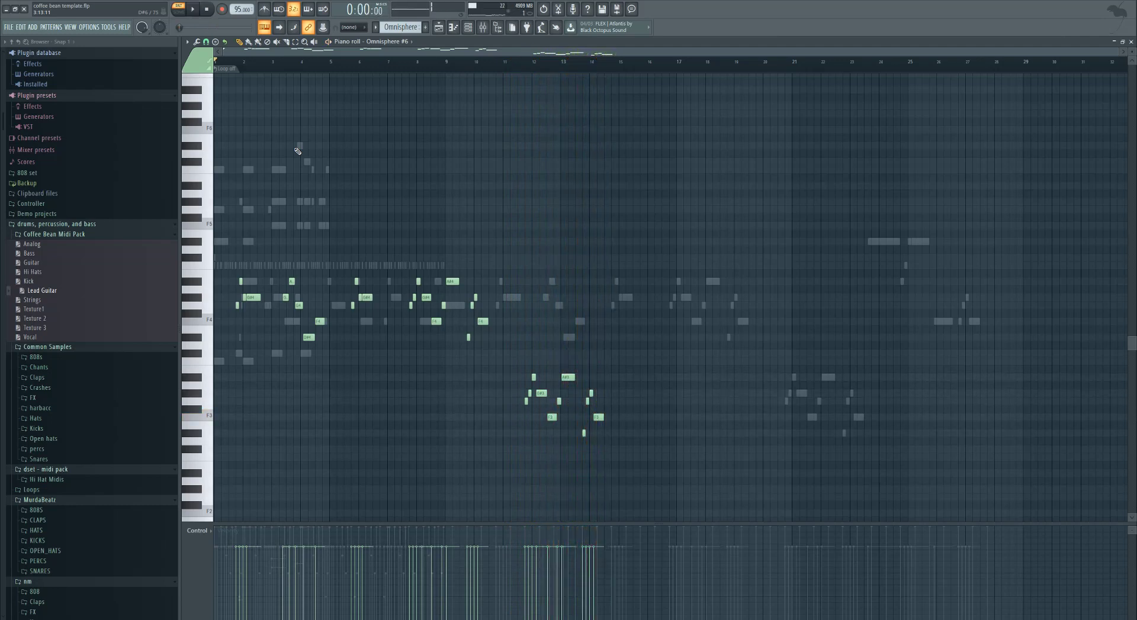
{"action": "left_click", "coordinate": [467, 27]}
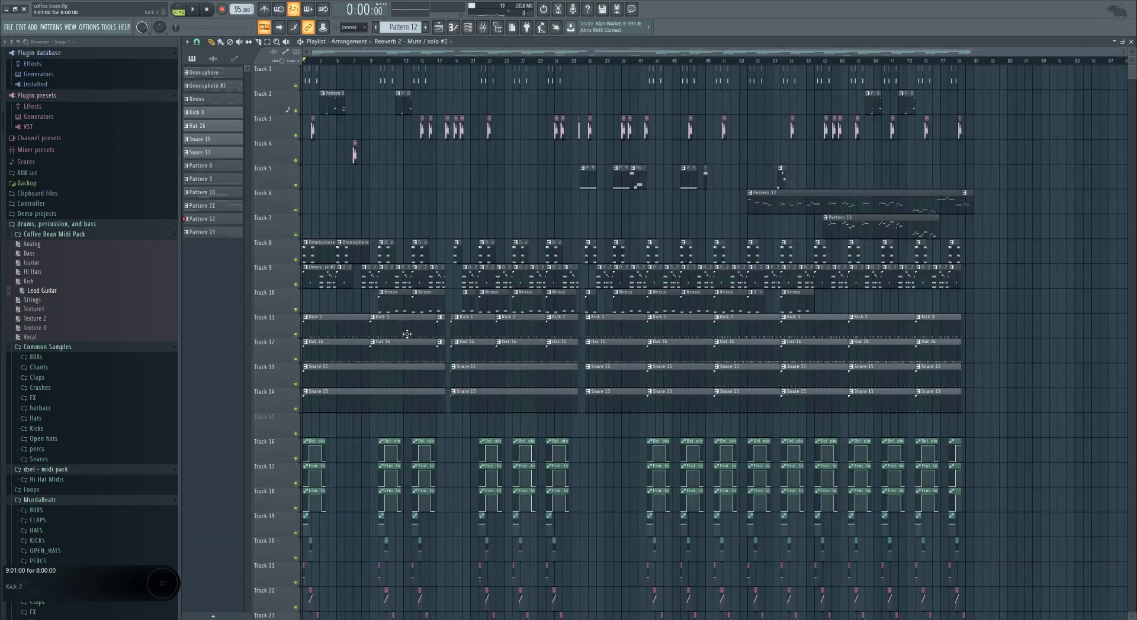
Examine the finished coffee bean project's playlist from start to end, including its pattern, vocal and drum tracks and the automation clips below
{"action": "scroll", "coordinate": [336, 429], "scroll_direction": "up", "scroll_amount": 2}
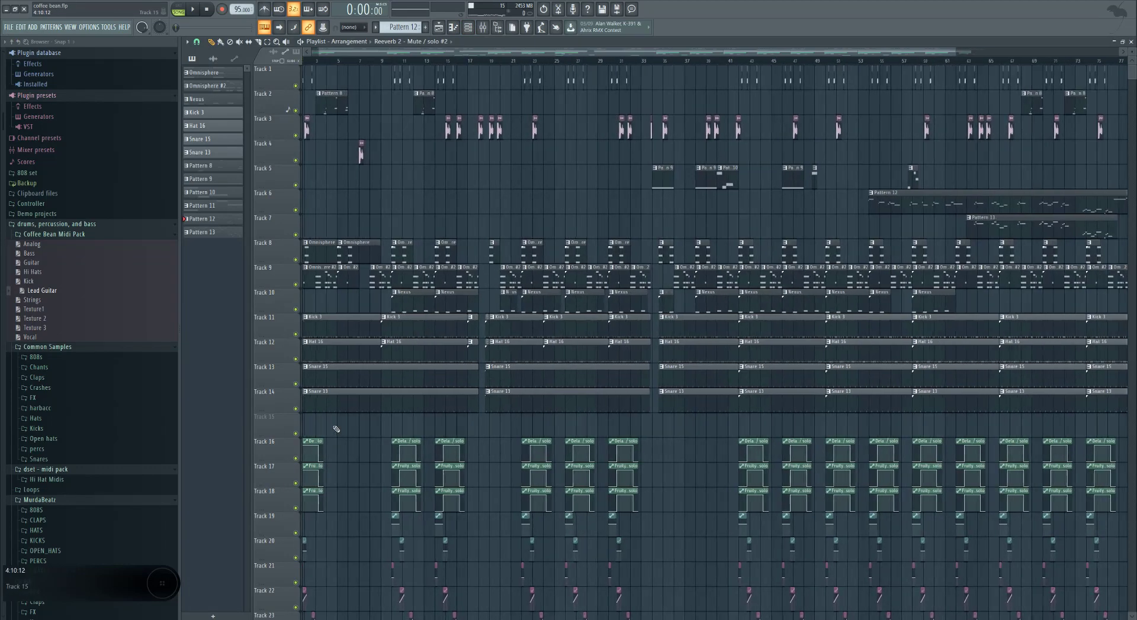
{"action": "left_click_drag", "start_coordinate": [409, 52], "coordinate": [388, 52]}
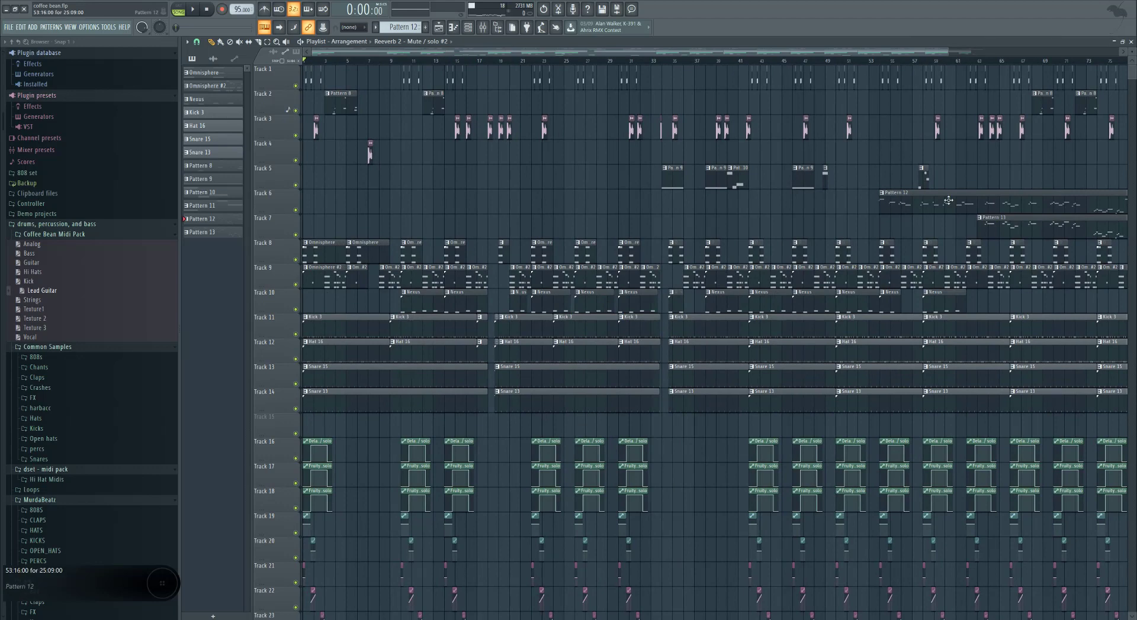
{"action": "left_click_drag", "start_coordinate": [831, 53], "coordinate": [1002, 113]}
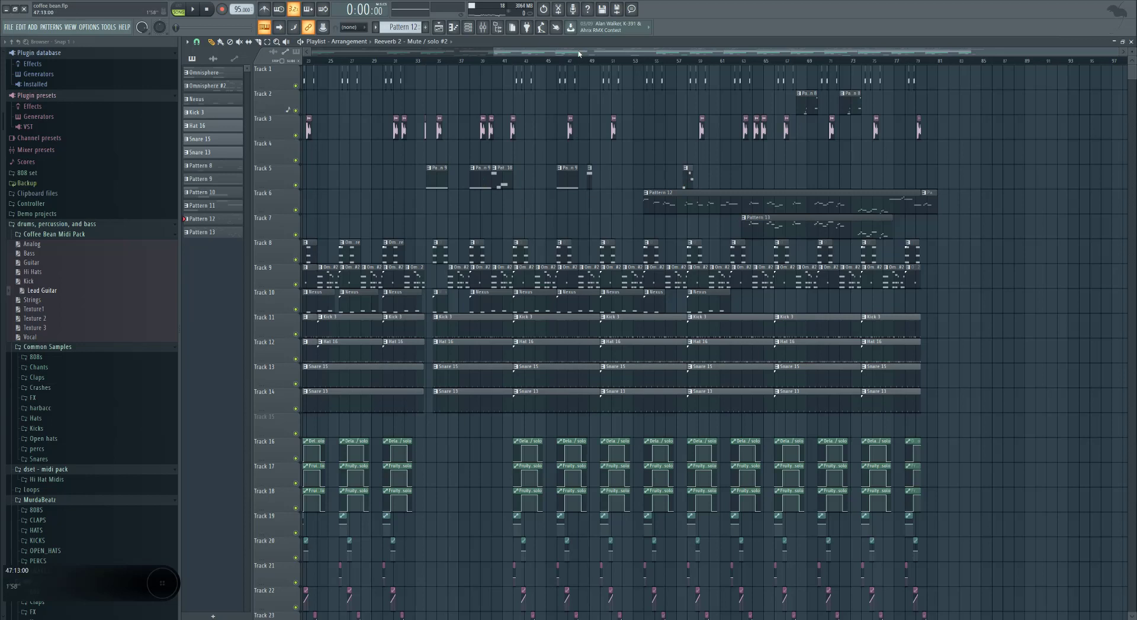
{"action": "left_click_drag", "start_coordinate": [578, 54], "coordinate": [325, 110]}
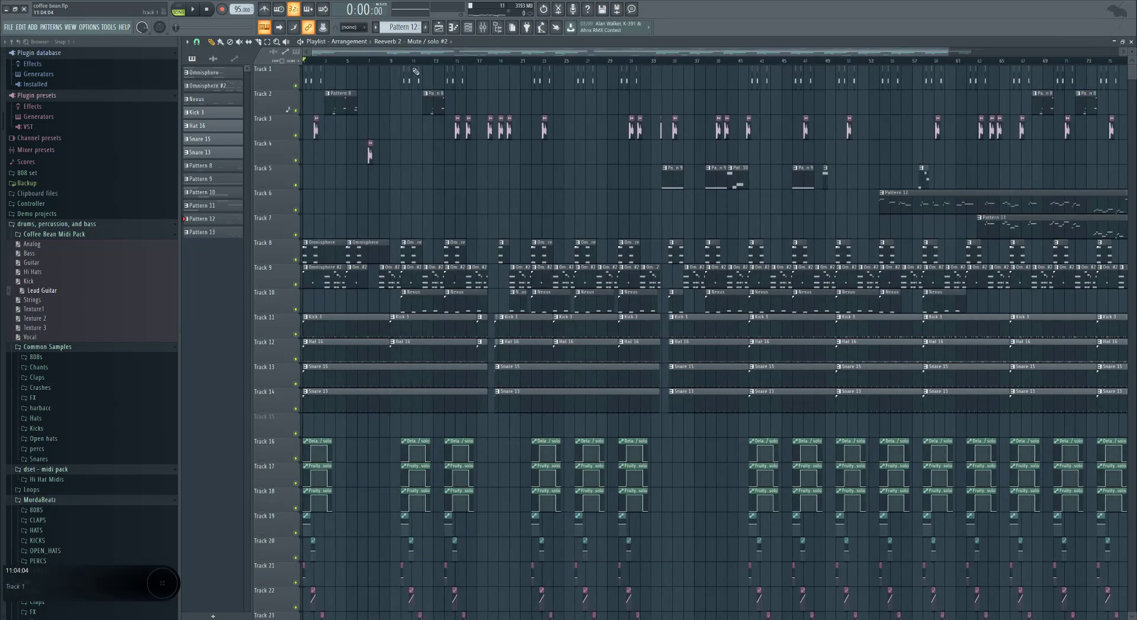
{"action": "left_click_drag", "start_coordinate": [493, 54], "coordinate": [401, 80]}
{"action": "scroll", "coordinate": [402, 137], "scroll_direction": "down", "scroll_amount": 4}
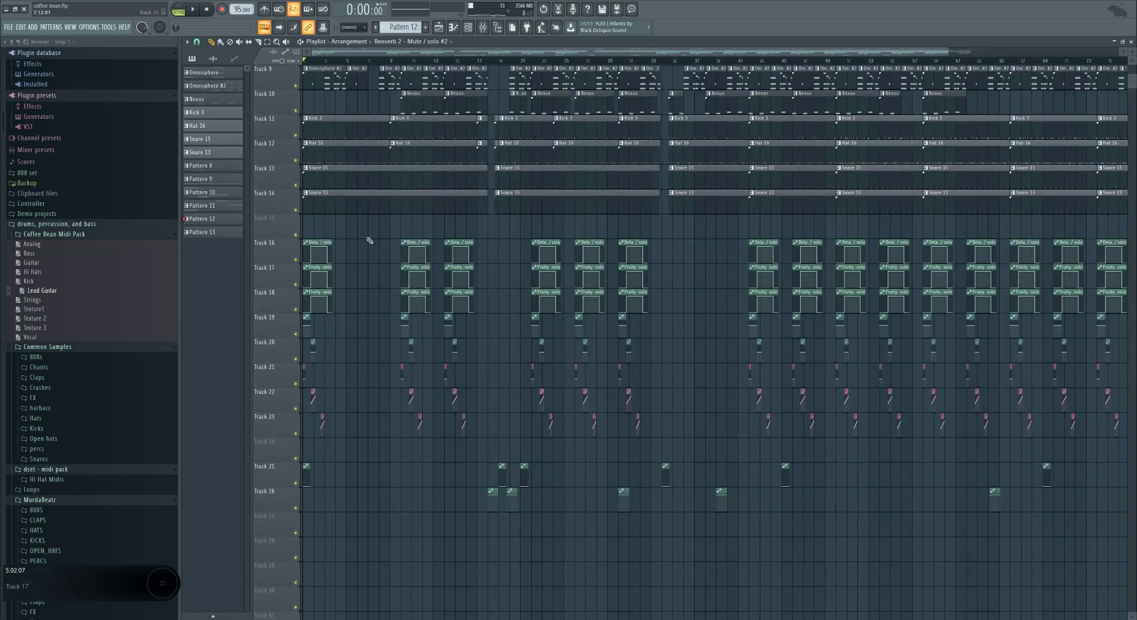
{"action": "scroll", "coordinate": [399, 189], "scroll_direction": "up", "scroll_amount": 4}
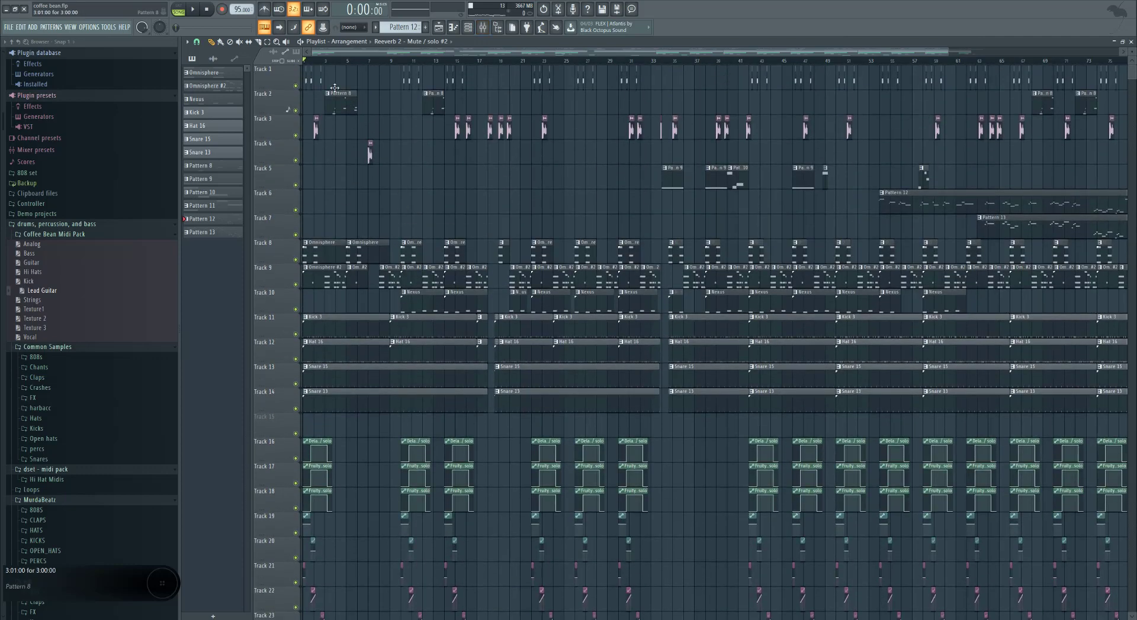
{"action": "scroll", "coordinate": [332, 471], "scroll_direction": "down", "scroll_amount": 1}
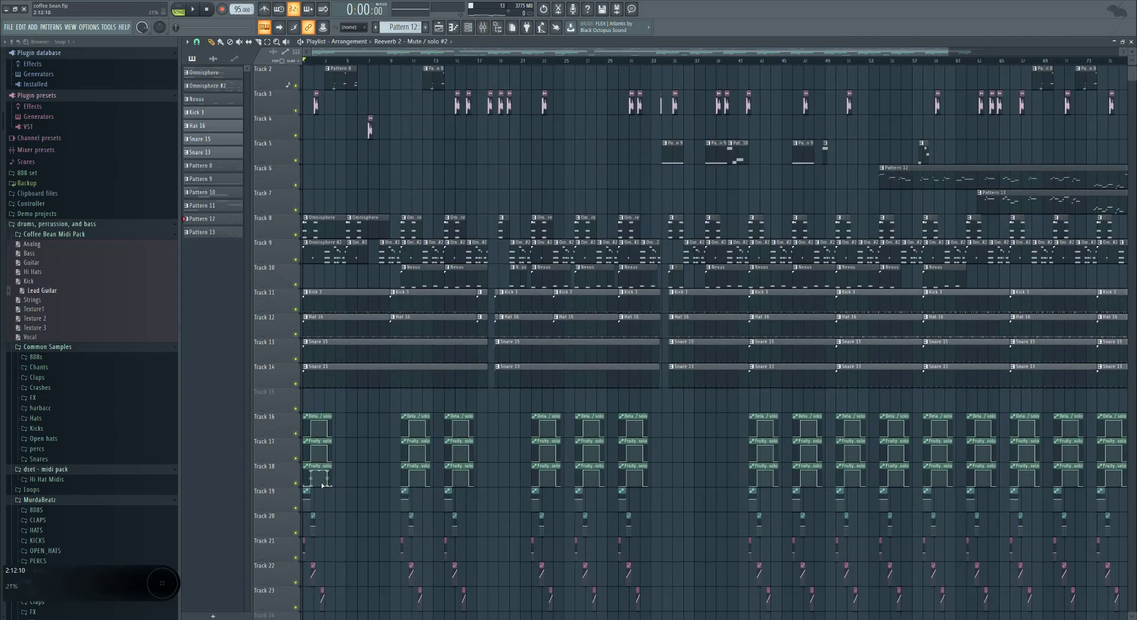
{"action": "scroll", "coordinate": [319, 529], "scroll_direction": "up", "scroll_amount": 3}
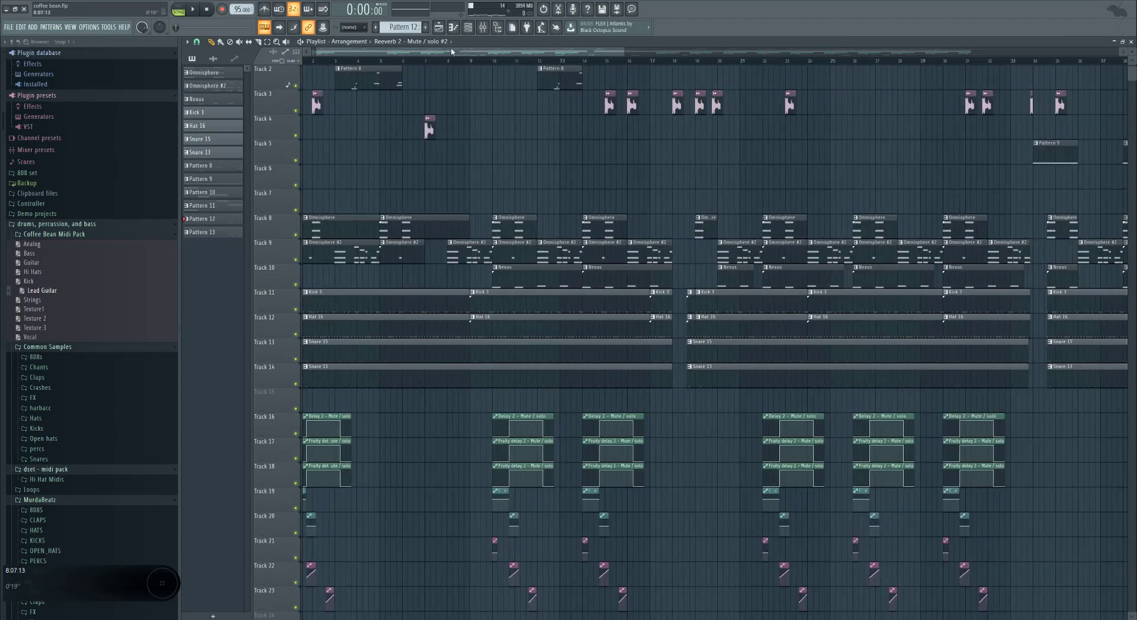
Examine the delay, mute and ramp automation clips on Tracks 16 to 23 against the clips on the upper tracks
{"action": "left_click_drag", "start_coordinate": [451, 52], "coordinate": [440, 53]}
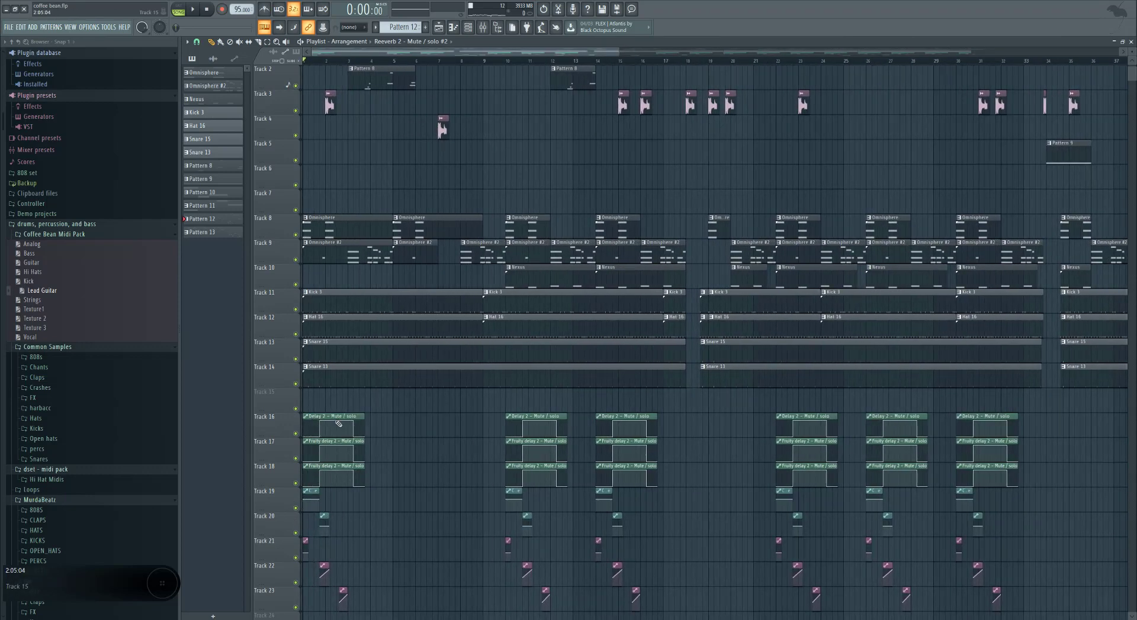
{"action": "scroll", "coordinate": [400, 530], "scroll_direction": "down", "scroll_amount": 3}
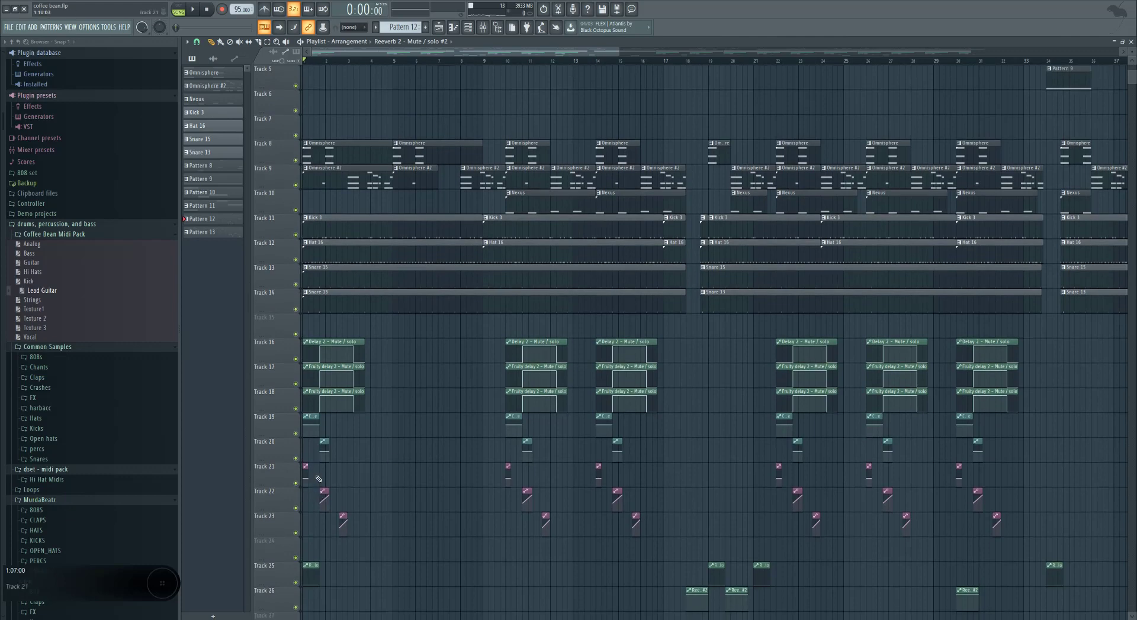
{"action": "scroll", "coordinate": [306, 491], "scroll_direction": "up", "scroll_amount": 4}
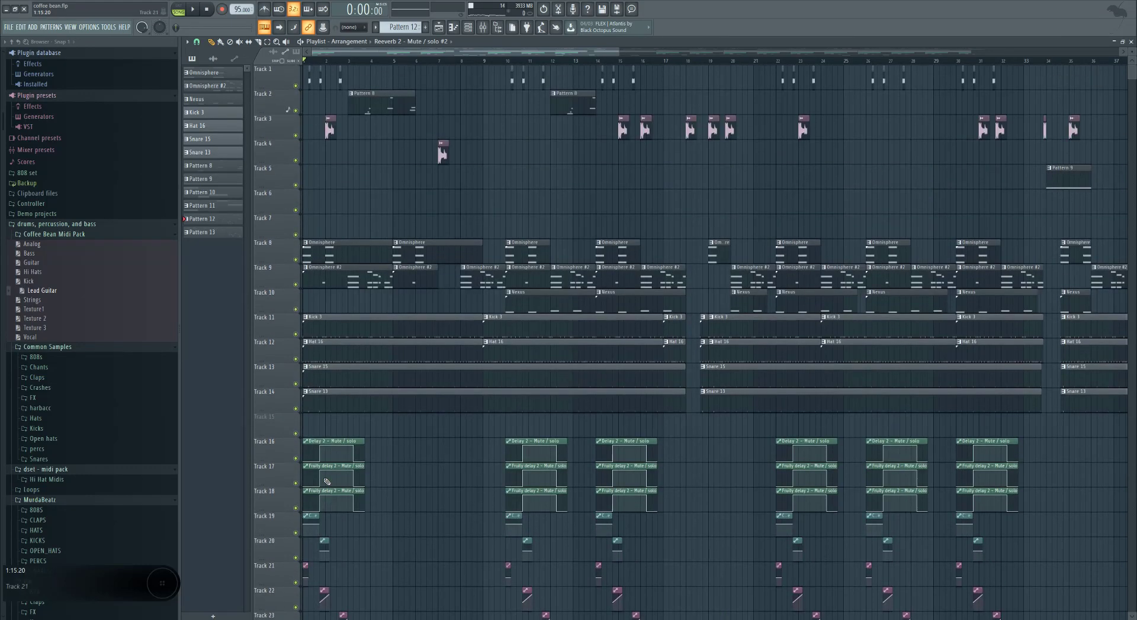
{"action": "scroll", "coordinate": [308, 503], "scroll_direction": "down", "scroll_amount": 4}
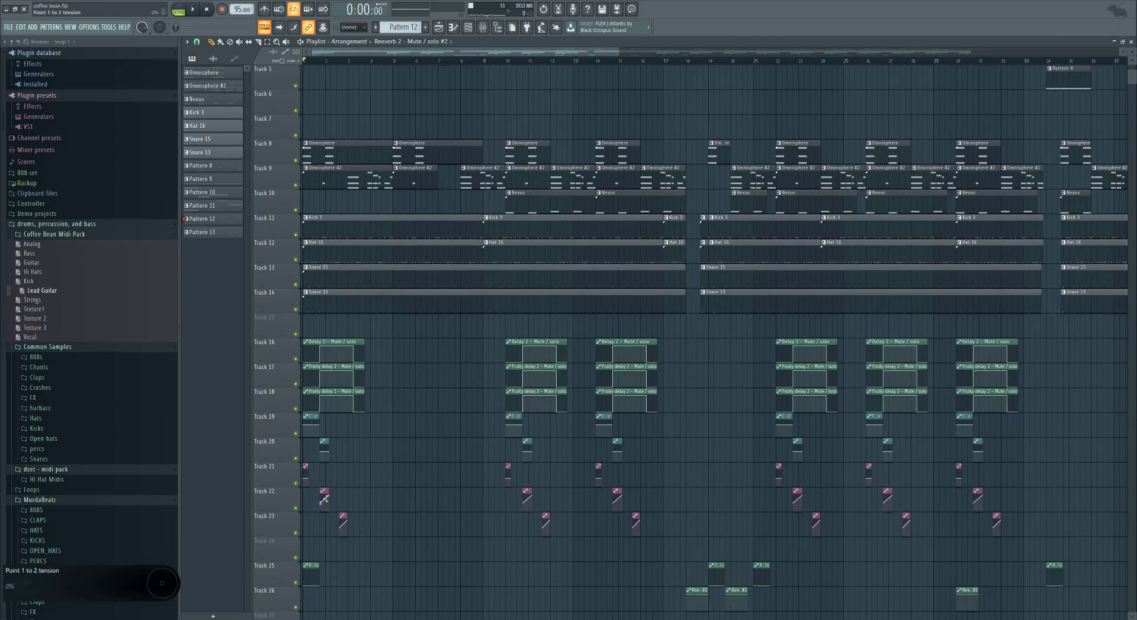
{"action": "scroll", "coordinate": [326, 489], "scroll_direction": "up", "scroll_amount": 4}
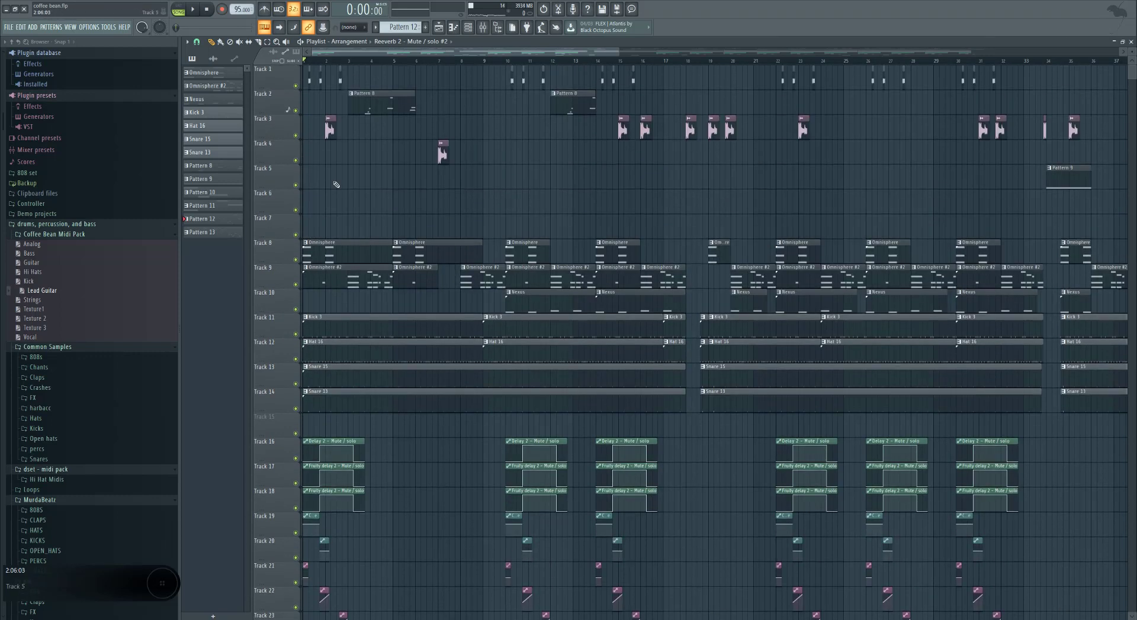
{"action": "scroll", "coordinate": [326, 79], "scroll_direction": "down", "scroll_amount": 5}
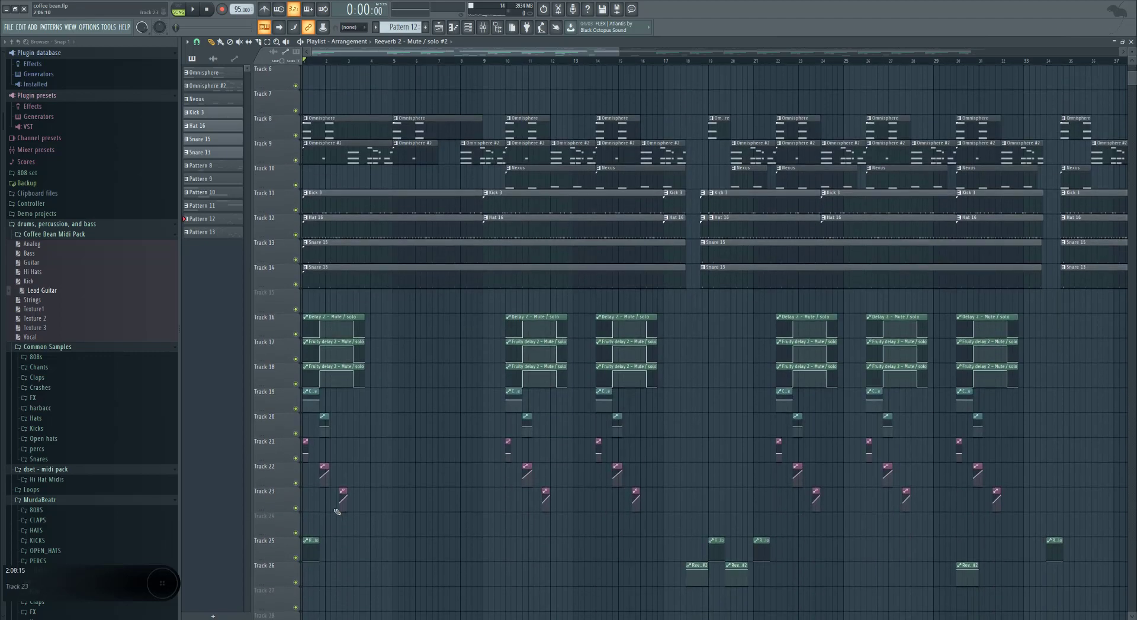
{"action": "scroll", "coordinate": [342, 507], "scroll_direction": "up", "scroll_amount": 5}
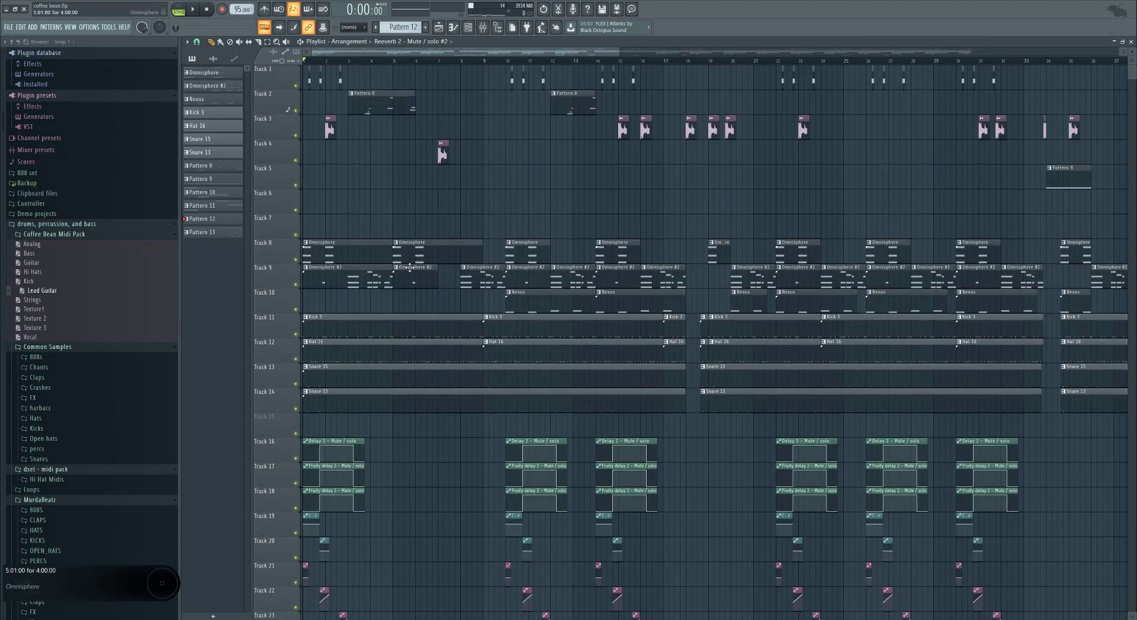
Solo Track 1 together with the automation clips on Tracks 16 to 23
{"action": "right_click", "coordinate": [295, 86]}
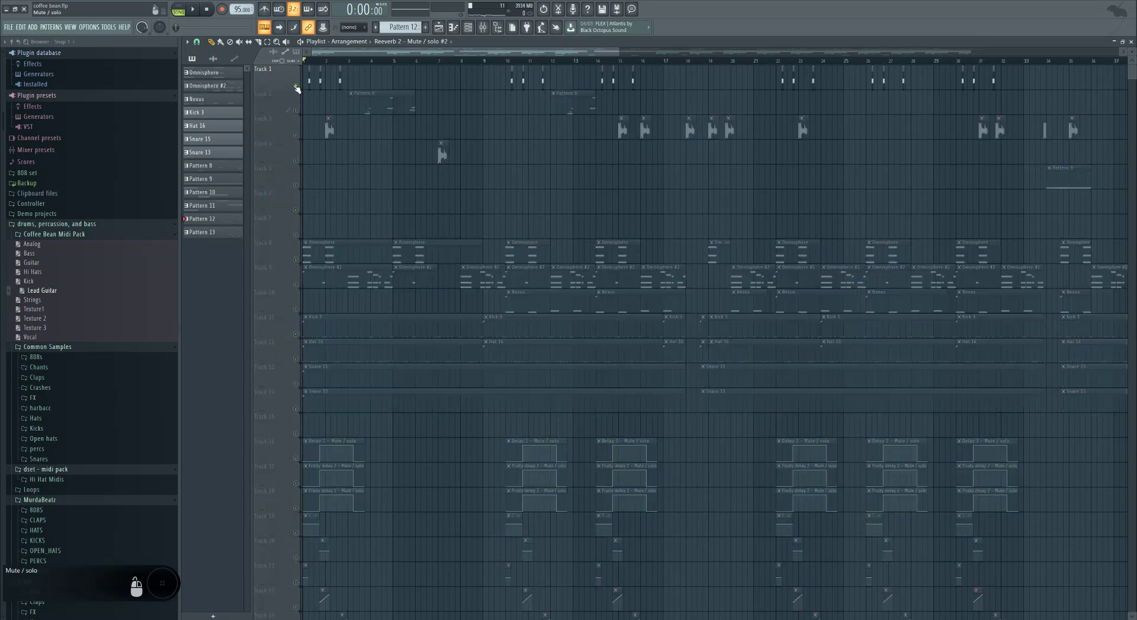
{"action": "scroll", "coordinate": [298, 341], "scroll_direction": "down", "scroll_amount": 4}
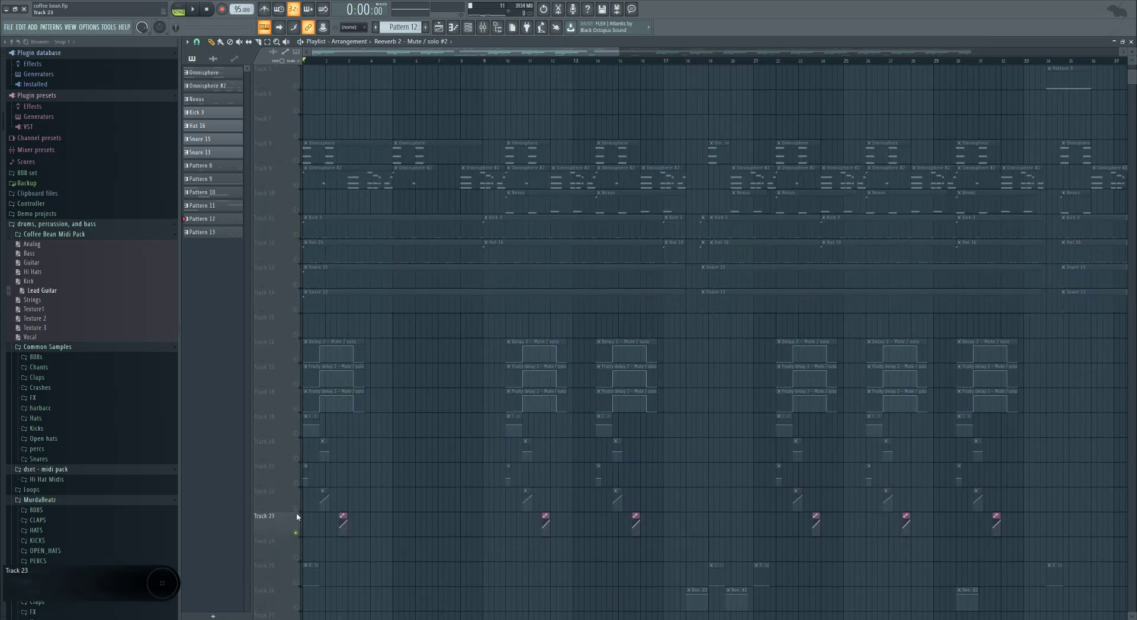
{"action": "left_click_drag", "start_coordinate": [297, 409], "coordinate": [297, 358]}
{"action": "scroll", "coordinate": [308, 322], "scroll_direction": "up", "scroll_amount": 4}
{"action": "scroll", "coordinate": [373, 199], "scroll_direction": "down", "scroll_amount": 2}
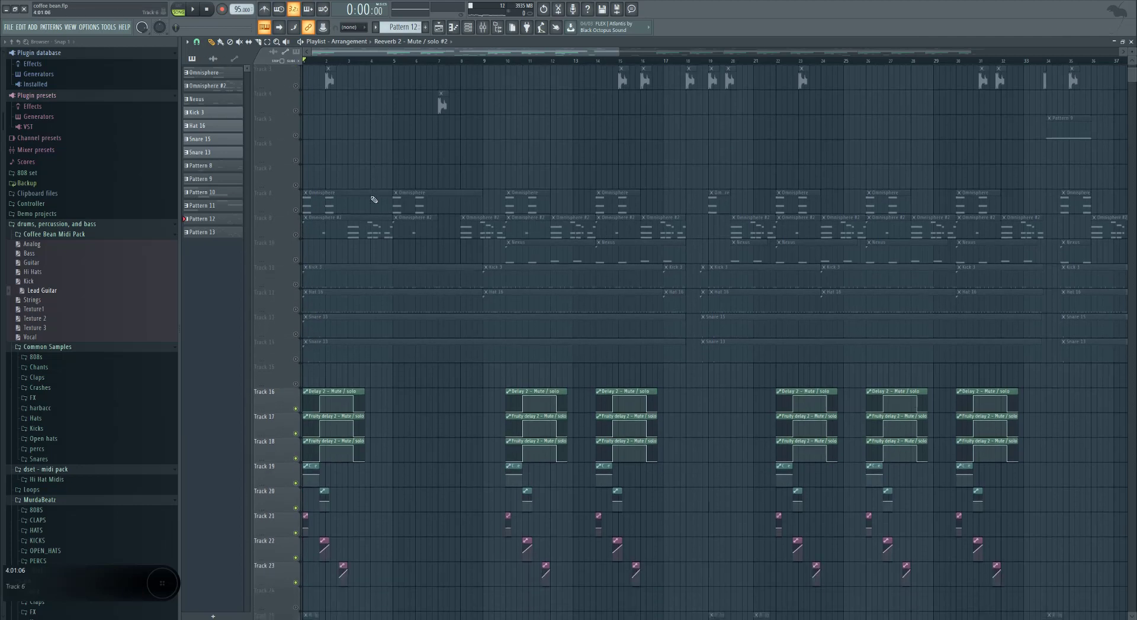
Play the opening bars of the soloed vocal chops with their automation, and turn all playlist tracks back on
{"action": "scroll", "coordinate": [368, 178], "scroll_direction": "up", "scroll_amount": 2}
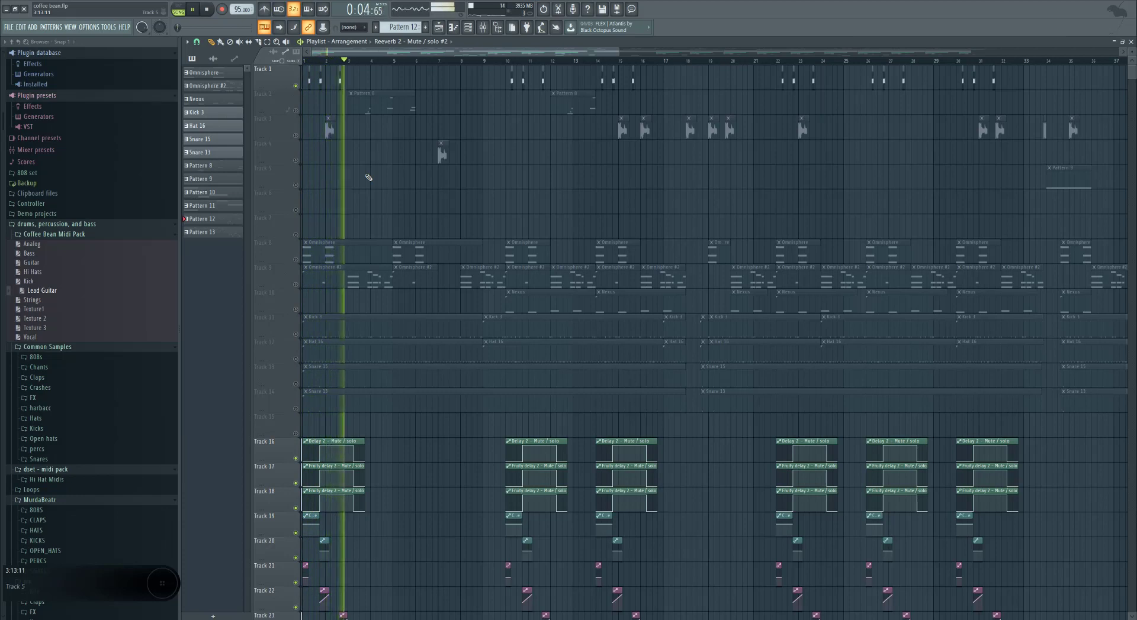
{"action": "scroll", "coordinate": [366, 178], "scroll_direction": "down", "scroll_amount": 3}
{"action": "key", "text": "space"}
{"action": "scroll", "coordinate": [315, 128], "scroll_direction": "up", "scroll_amount": 3}
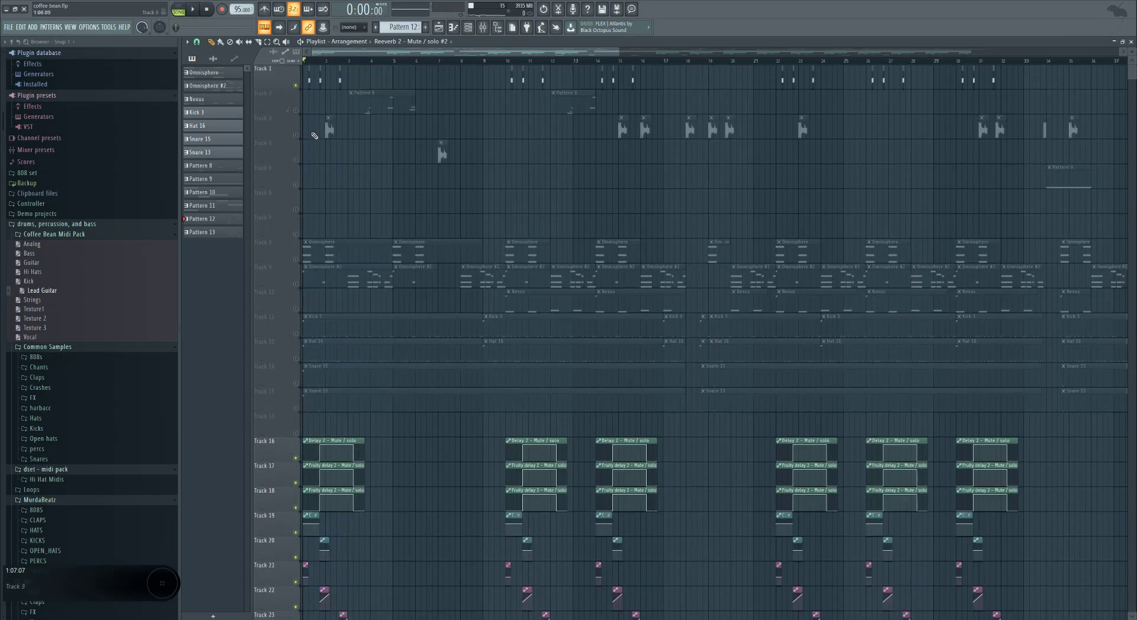
{"action": "left_click", "coordinate": [296, 87]}
Compare the vocal clips on the upper tracks with the automation clips down to Tracks 25 and 26
{"action": "scroll", "coordinate": [320, 98], "scroll_direction": "down", "scroll_amount": 2}
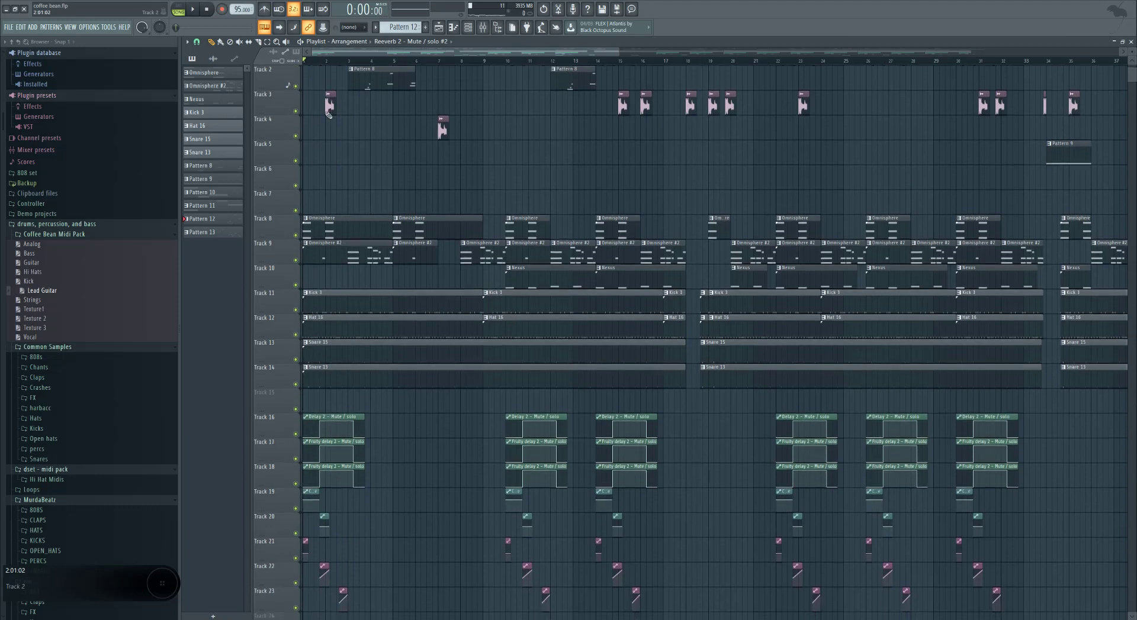
{"action": "scroll", "coordinate": [400, 176], "scroll_direction": "down", "scroll_amount": 4}
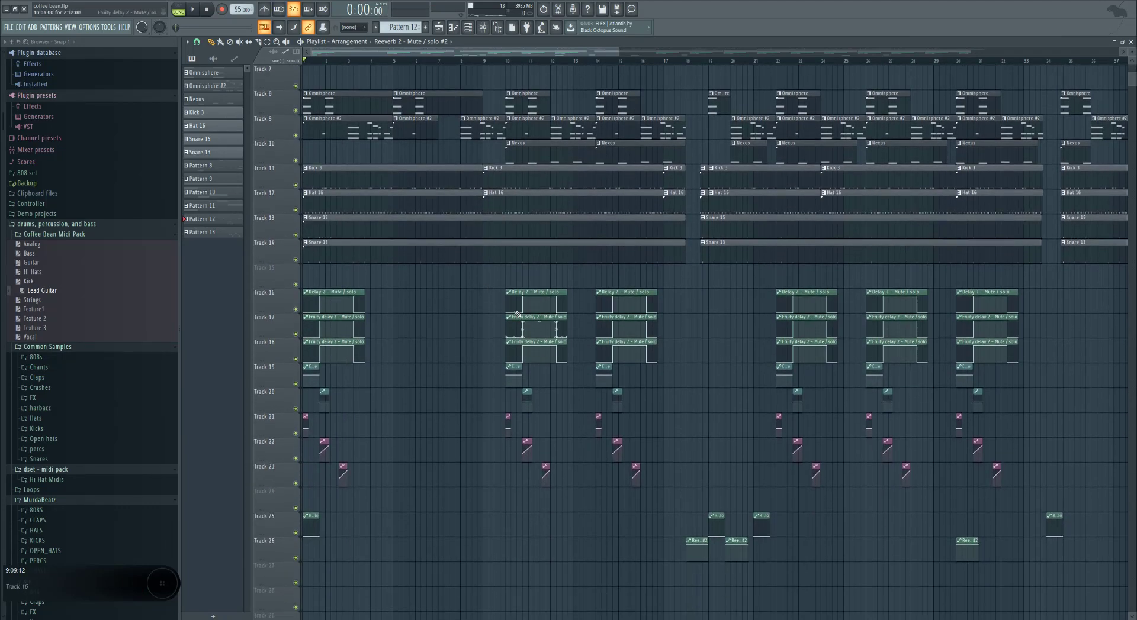
{"action": "scroll", "coordinate": [379, 212], "scroll_direction": "up", "scroll_amount": 6}
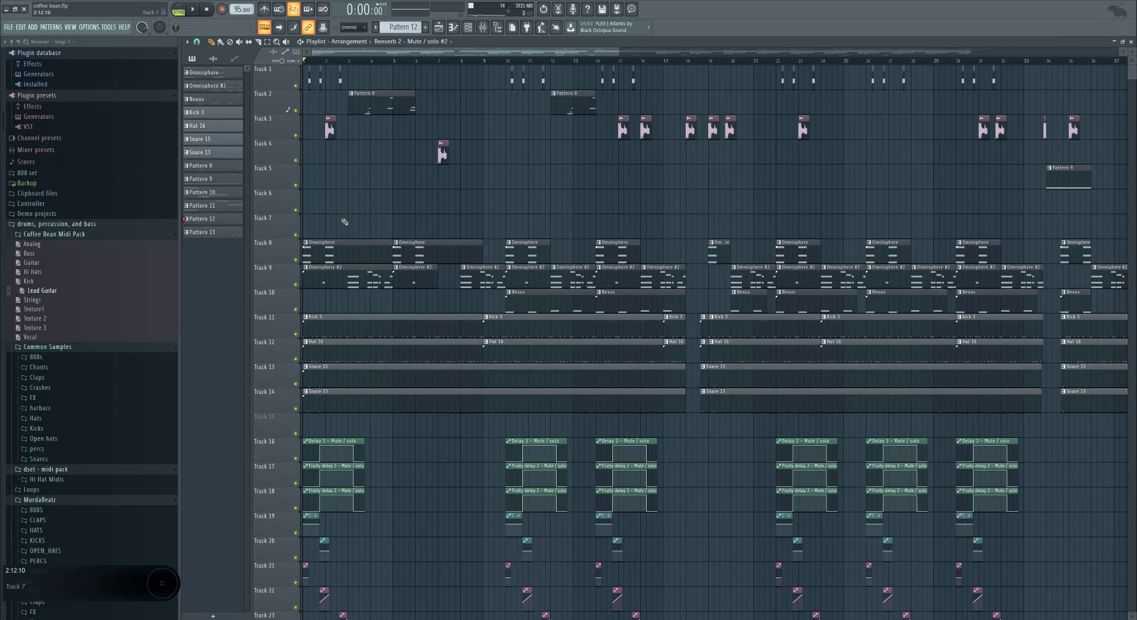
{"action": "scroll", "coordinate": [328, 324], "scroll_direction": "down", "scroll_amount": 5}
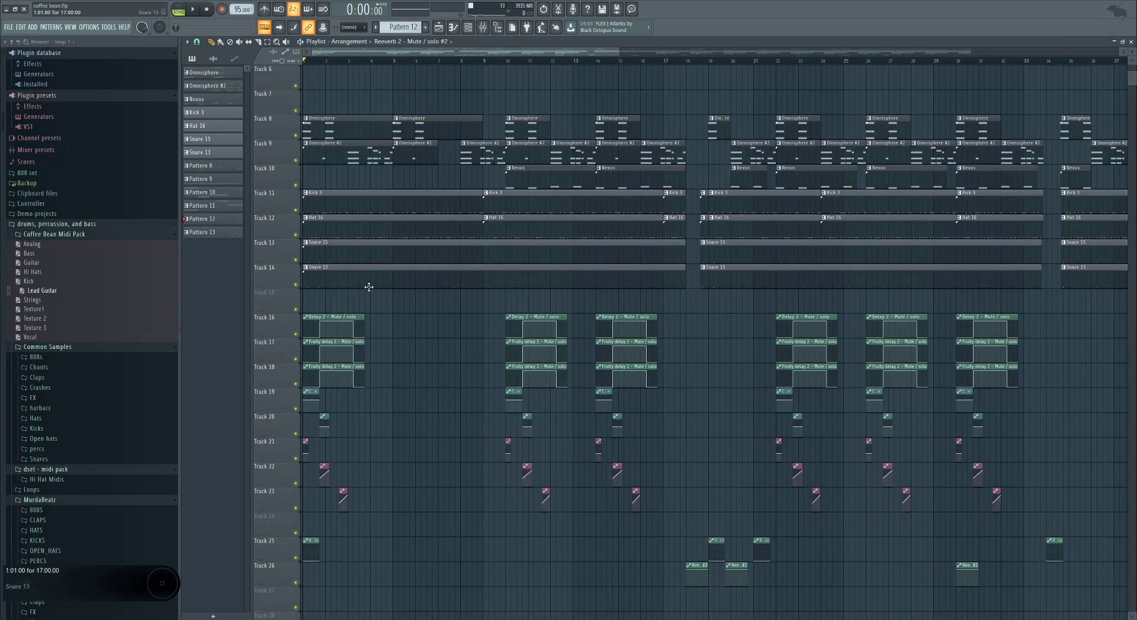
{"action": "scroll", "coordinate": [398, 355], "scroll_direction": "down", "scroll_amount": 1}
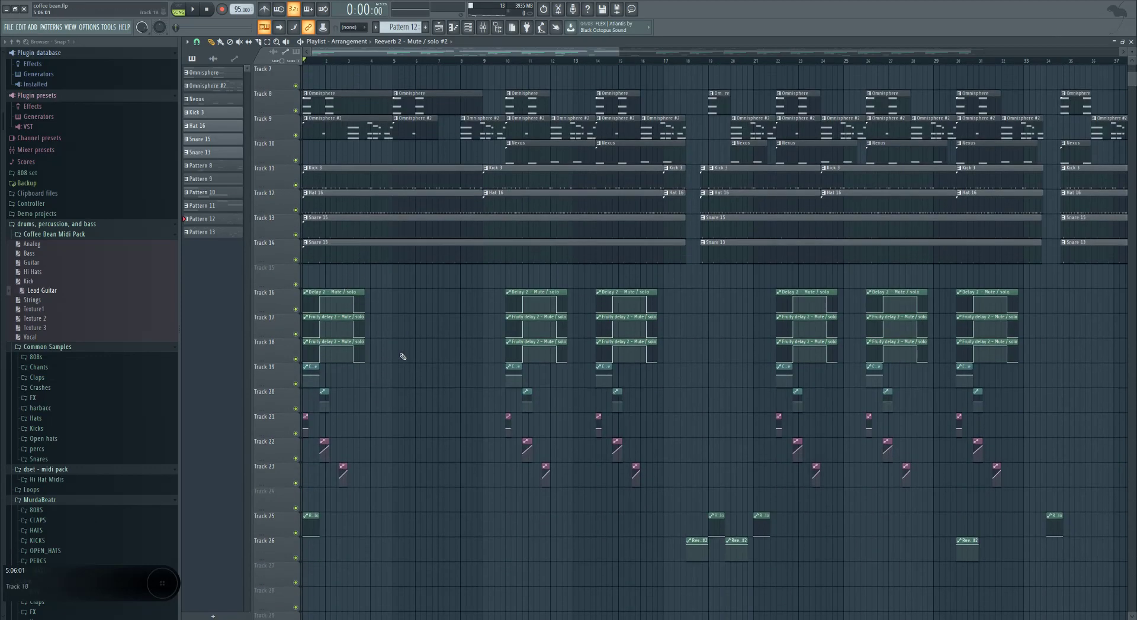
{"action": "scroll", "coordinate": [354, 586], "scroll_direction": "up", "scroll_amount": 1}
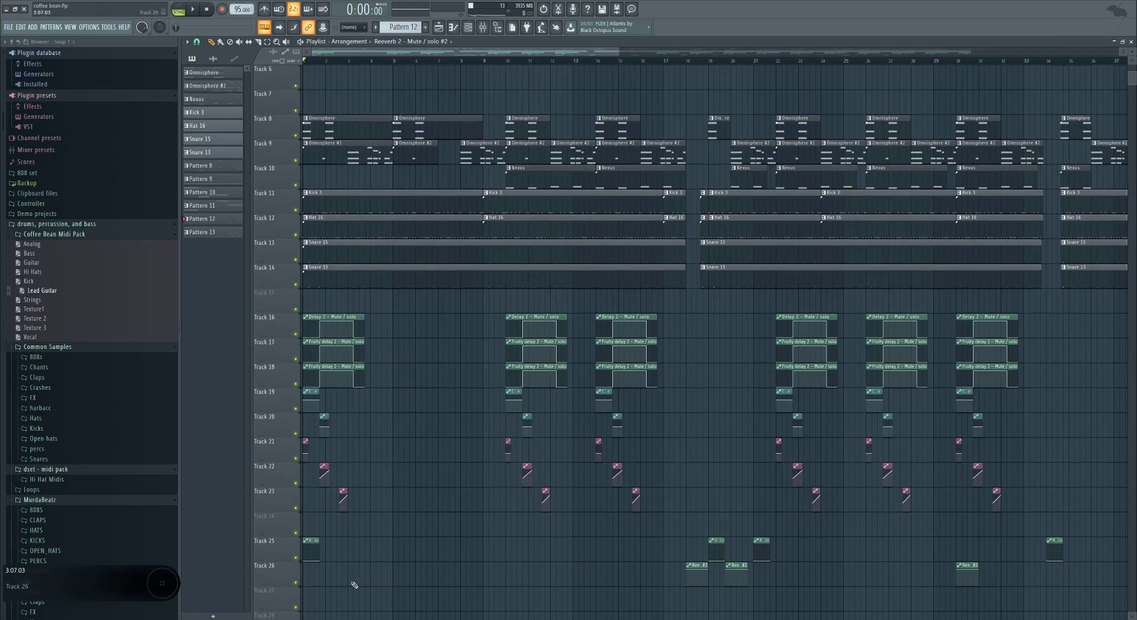
Audition Track 3's vocal clips with Track 26's reverb automation around bar 18, and turn all playlist tracks back on
{"action": "right_click", "coordinate": [292, 581]}
{"action": "left_click", "coordinate": [281, 581]}
{"action": "right_click", "coordinate": [296, 583]}
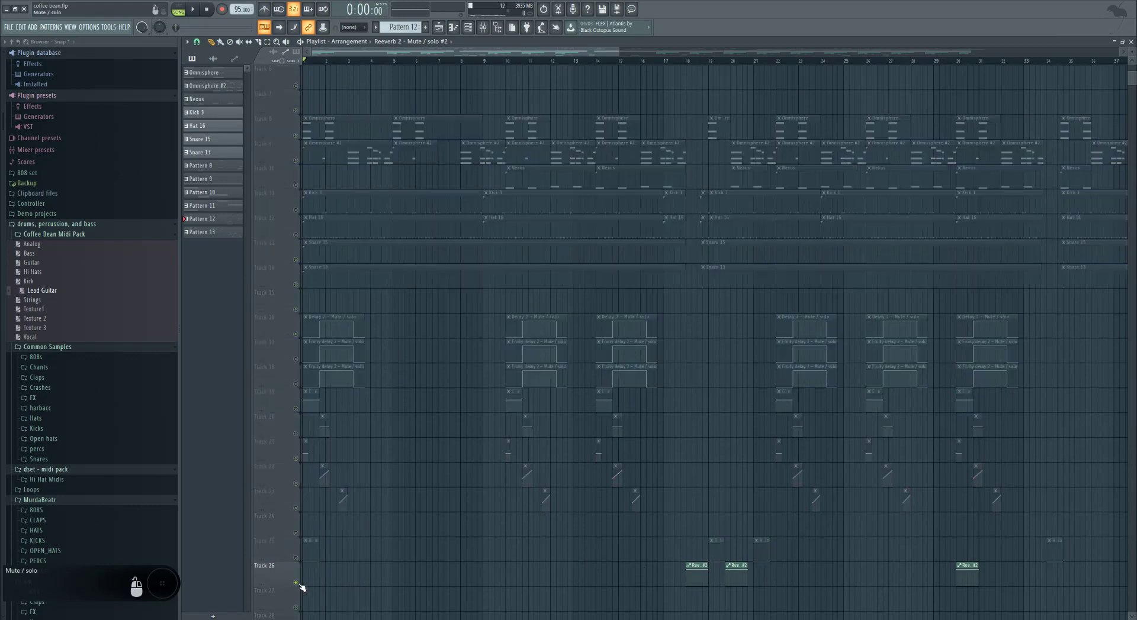
{"action": "scroll", "coordinate": [598, 531], "scroll_direction": "up", "scroll_amount": 3}
{"action": "scroll", "coordinate": [600, 532], "scroll_direction": "up", "scroll_amount": 2}
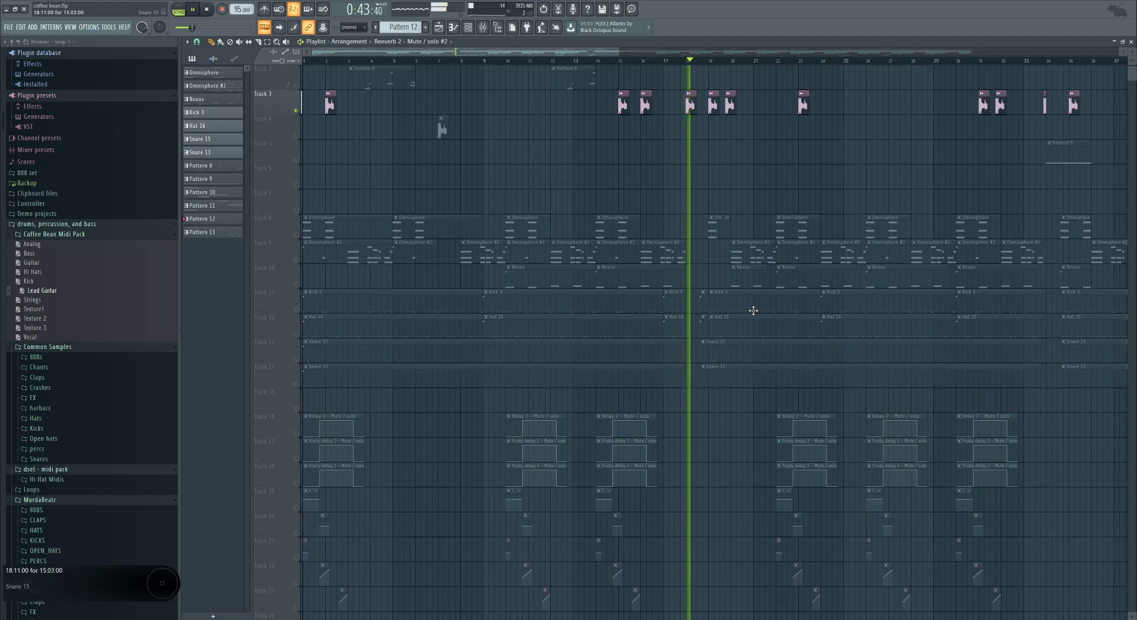
{"action": "key", "text": "space"}
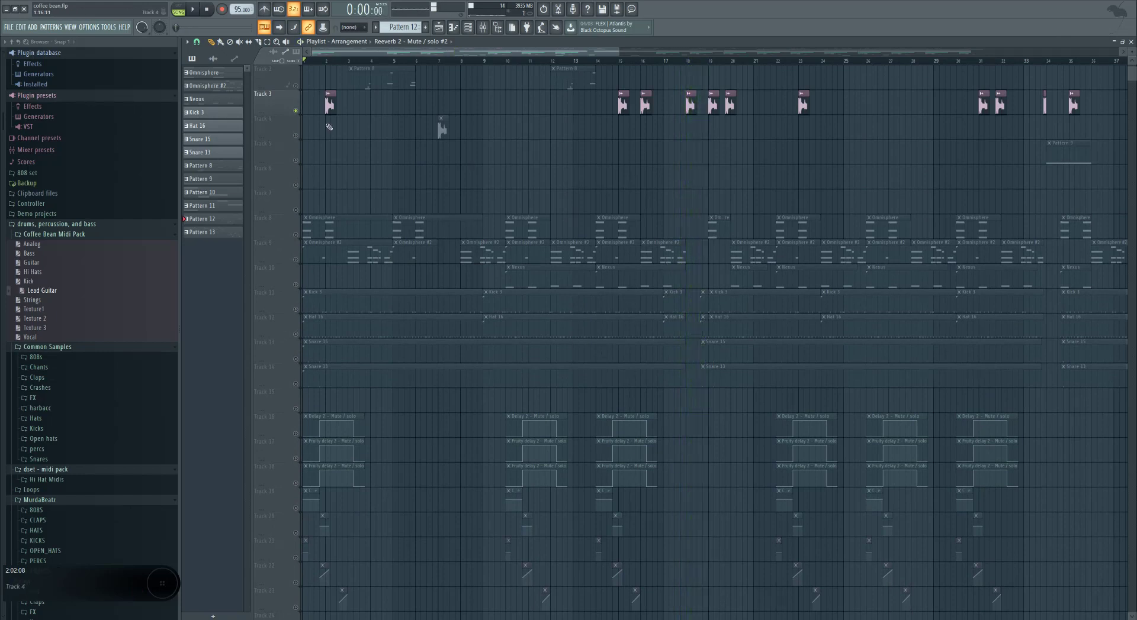
{"action": "left_click", "coordinate": [296, 111]}
Widen the playlist to the full song length and review the whole arrangement from Track 1 down to the automation tracks
{"action": "scroll", "coordinate": [442, 76], "scroll_direction": "down", "scroll_amount": 3}
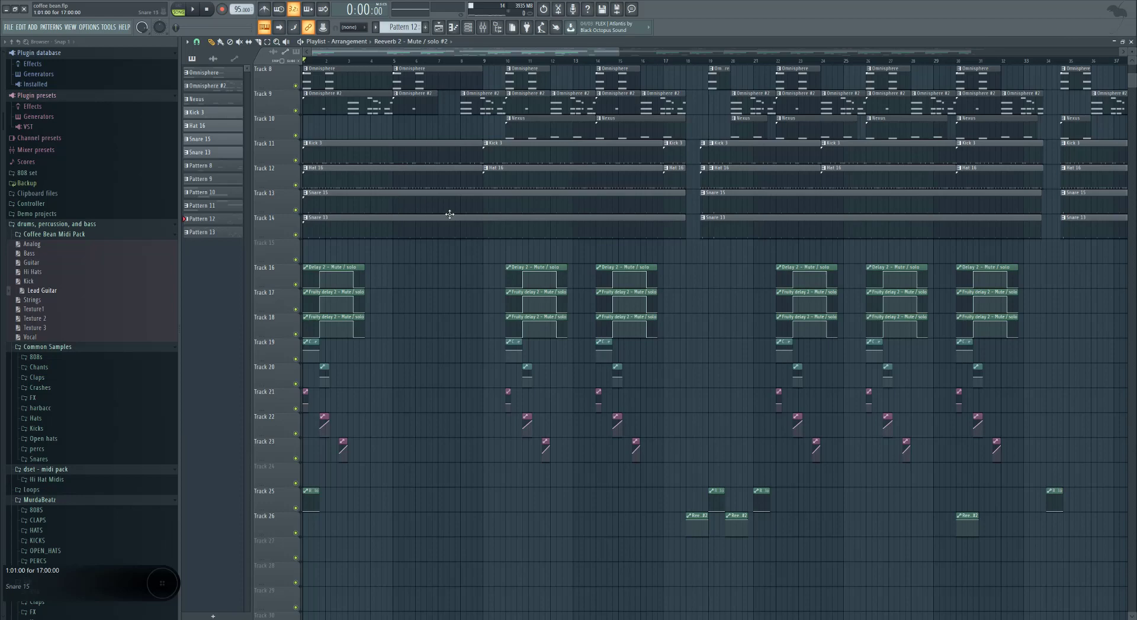
{"action": "left_click_drag", "start_coordinate": [616, 48], "coordinate": [1119, 52]}
{"action": "scroll", "coordinate": [1023, 354], "scroll_direction": "up", "scroll_amount": 1}
{"action": "scroll", "coordinate": [1023, 354], "scroll_direction": "up", "scroll_amount": 5}
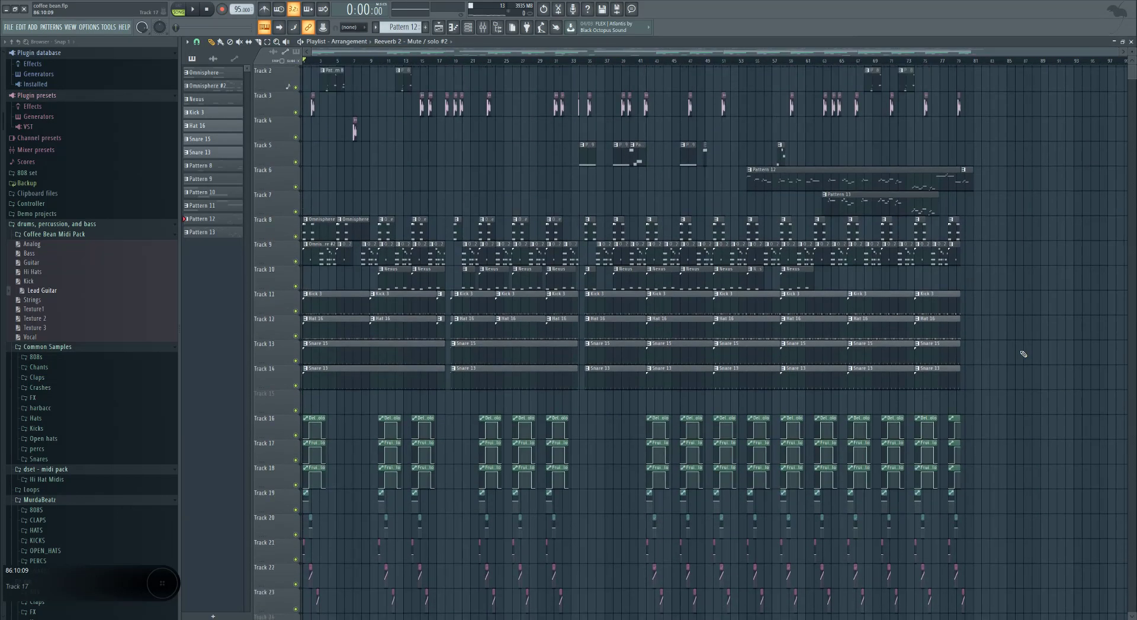
{"action": "scroll", "coordinate": [1023, 354], "scroll_direction": "down", "scroll_amount": 7}
{"action": "scroll", "coordinate": [1023, 354], "scroll_direction": "up", "scroll_amount": 8}
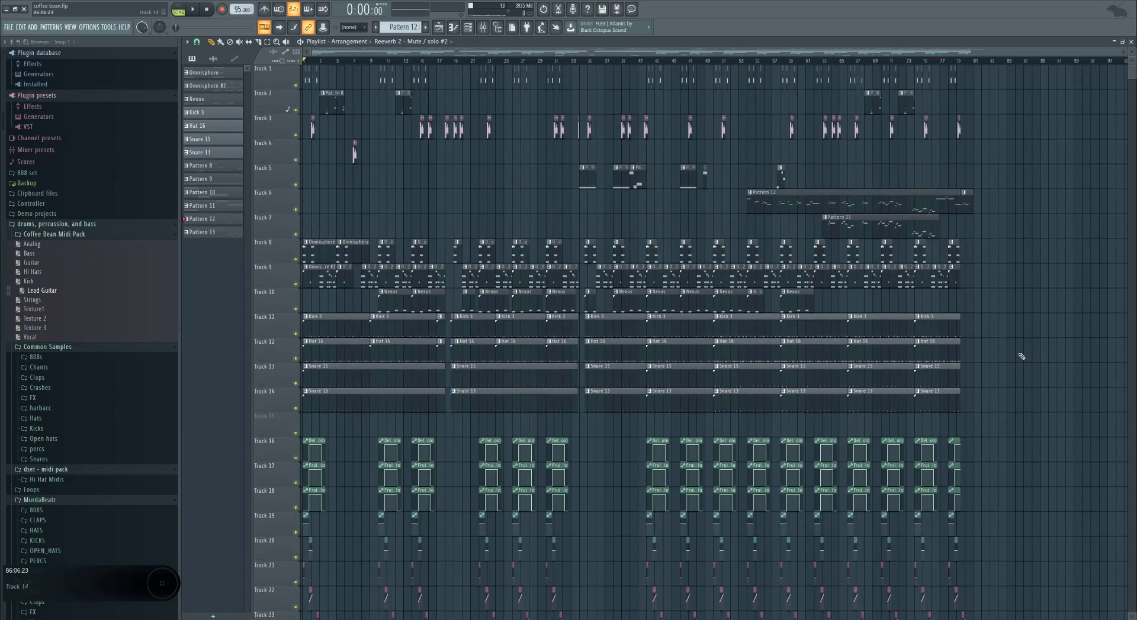
{"action": "scroll", "coordinate": [945, 354], "scroll_direction": "down", "scroll_amount": 4}
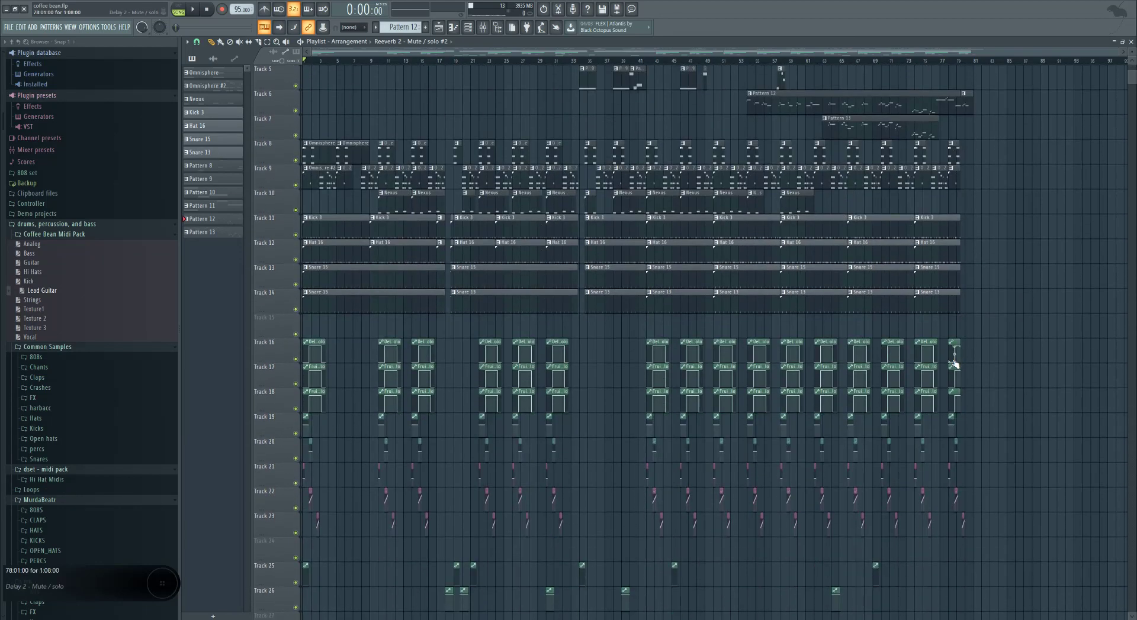
{"action": "scroll", "coordinate": [736, 321], "scroll_direction": "down", "scroll_amount": 3}
{"action": "scroll", "coordinate": [736, 322], "scroll_direction": "up", "scroll_amount": 7}
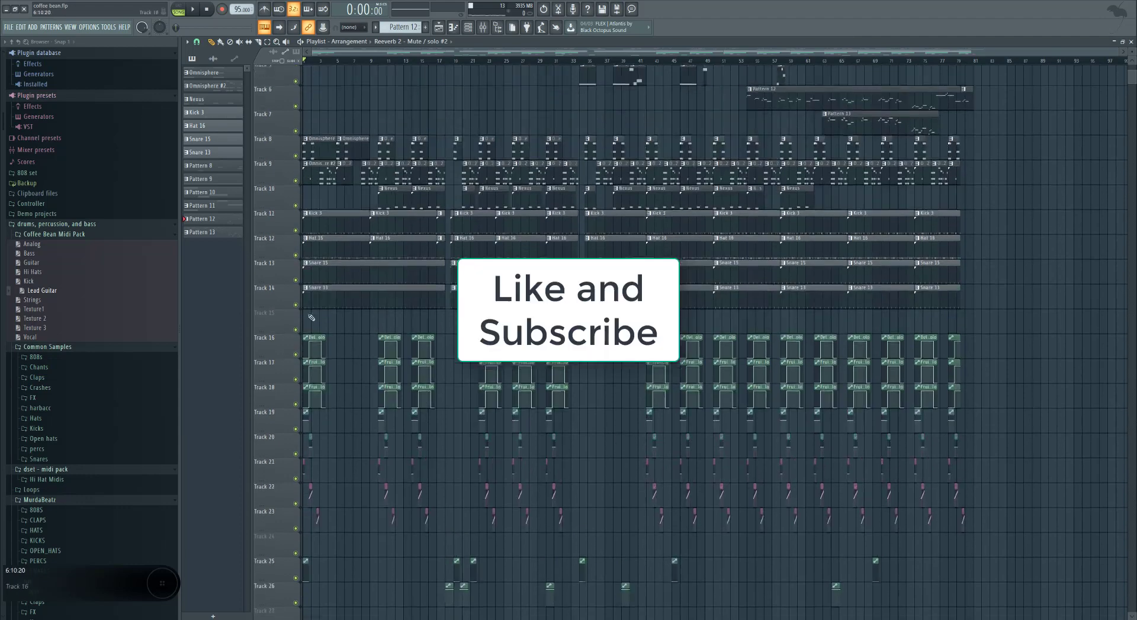